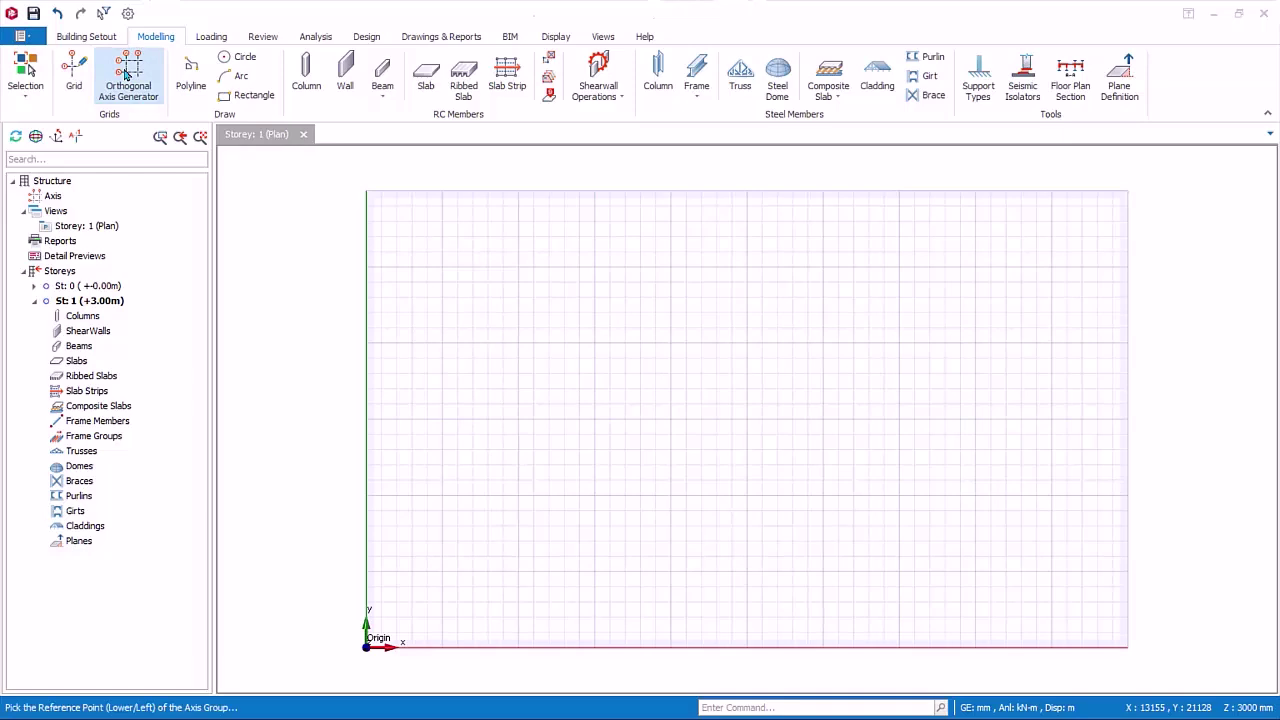
Generate an orthogonal axis grid from reference point x 5000, y 5000 mm with 5000*3 spacings in both directions.
left_click(441, 572)
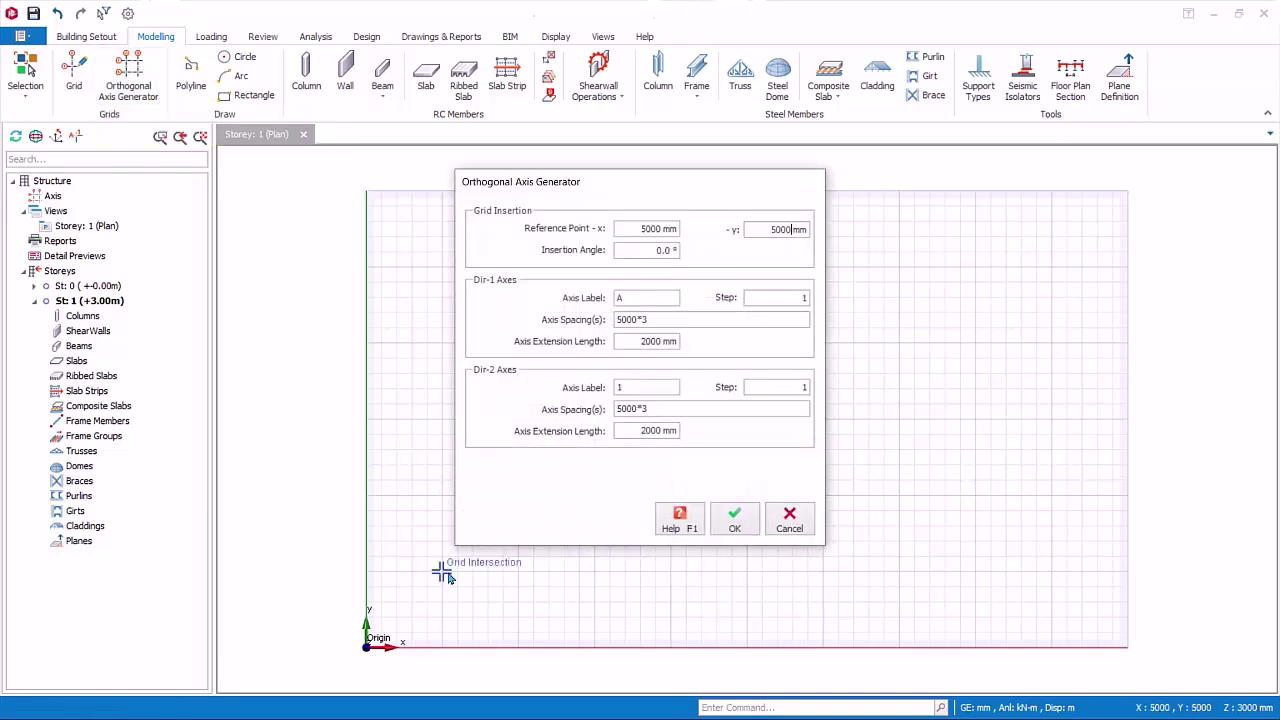
left_click(736, 520)
scroll(505, 395, "up", 3)
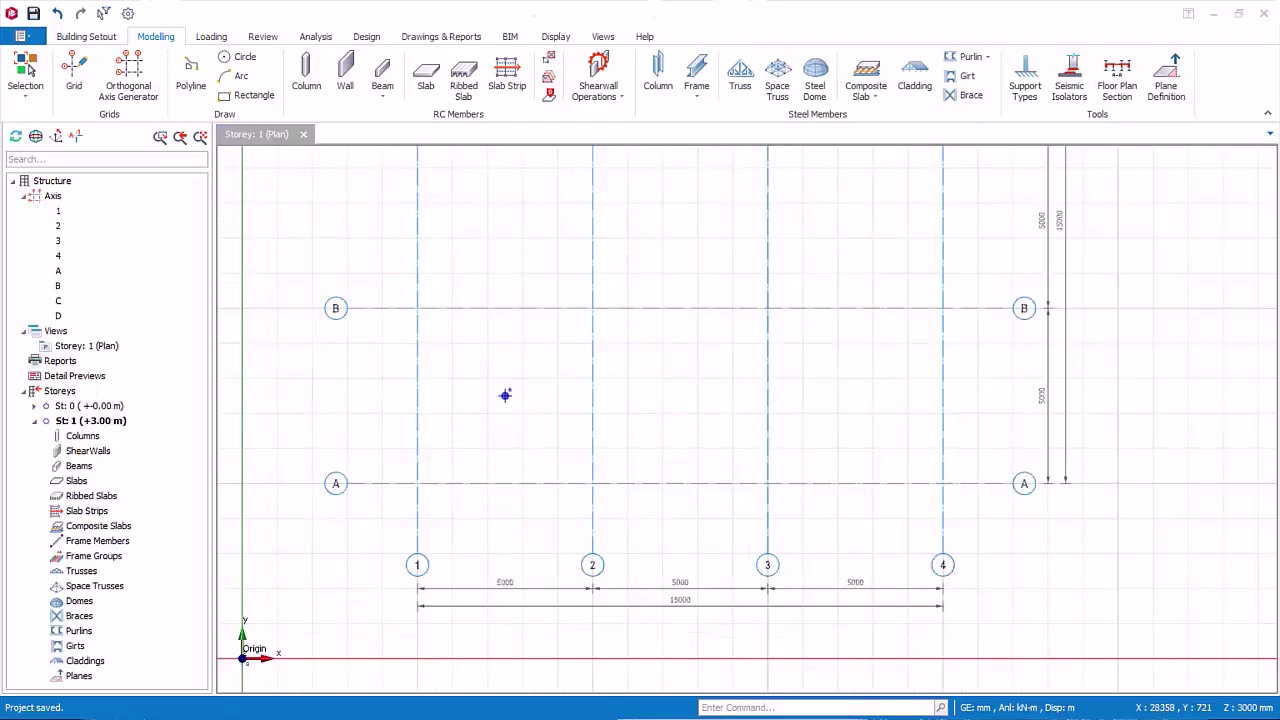
Insert 500 x 250 mm columns at the four intersections of axes 1 and 2 with axes A and B.
left_click(306, 70)
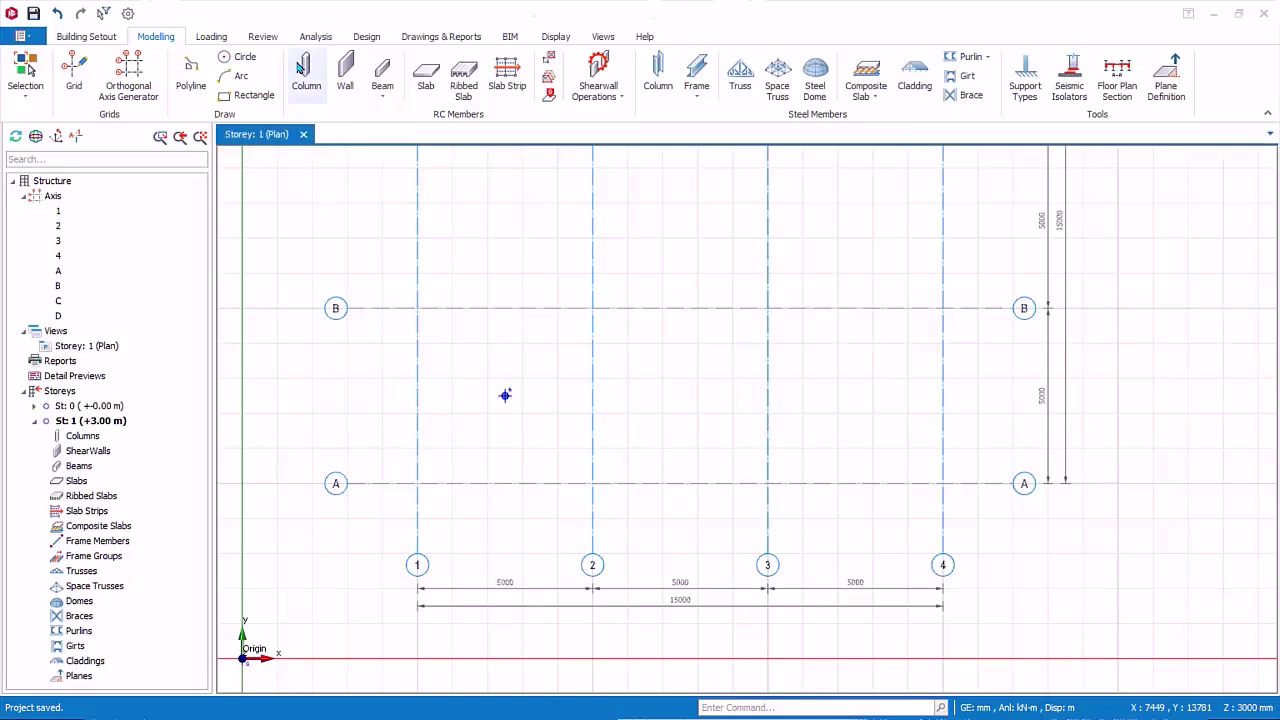
left_click_drag(400, 290, 622, 517)
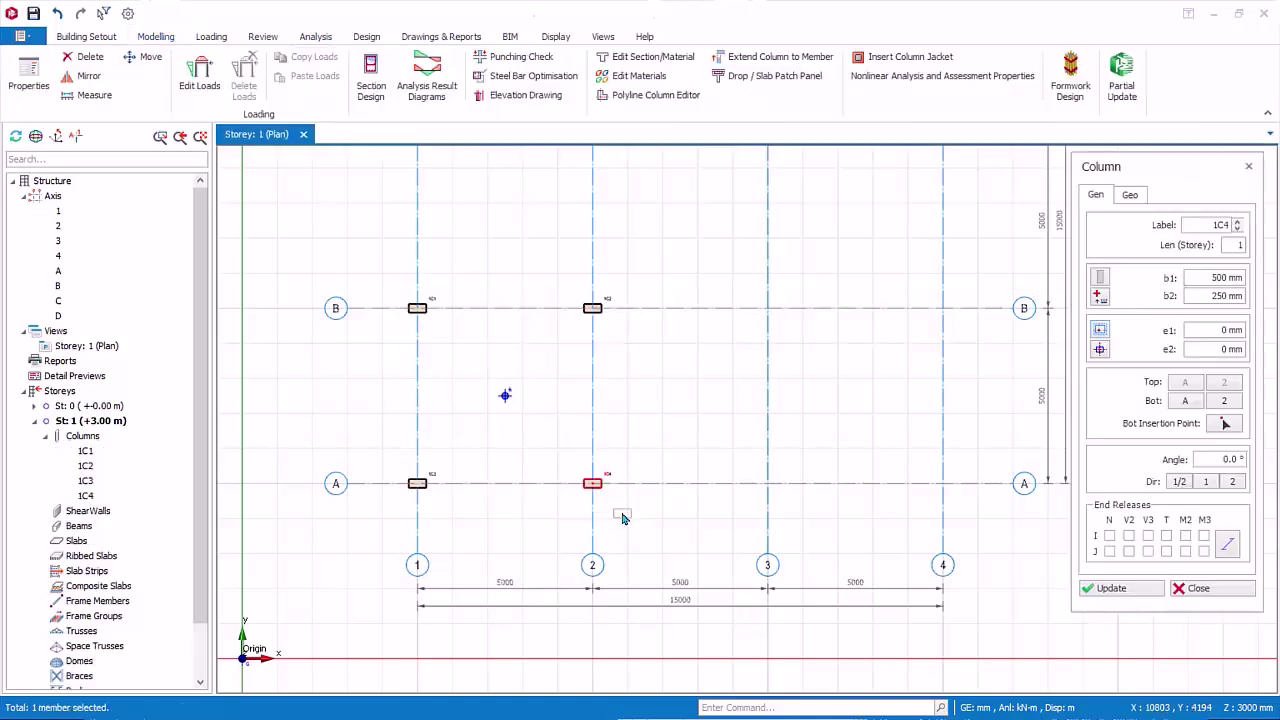
left_click(1196, 588)
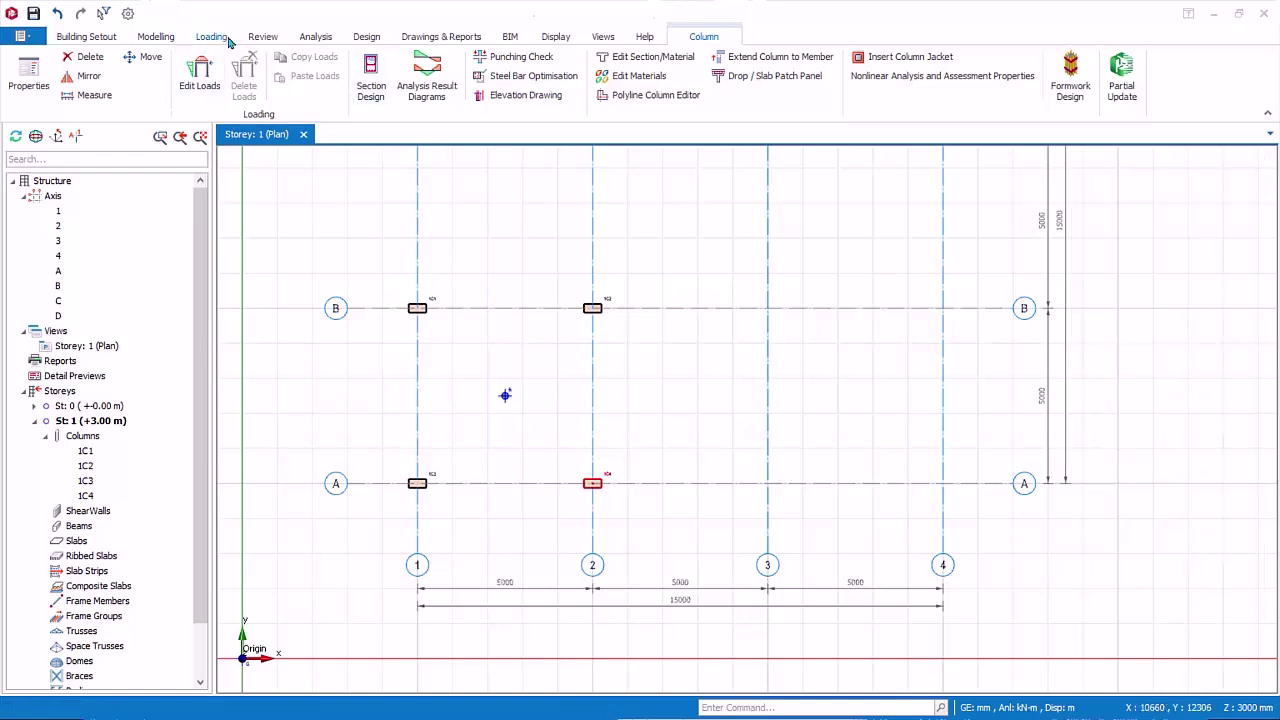
Insert normal beams, 250 mm wide and 500 mm deep, between the four columns around bay 1-2/A-B.
left_click(157, 37)
left_click(382, 88)
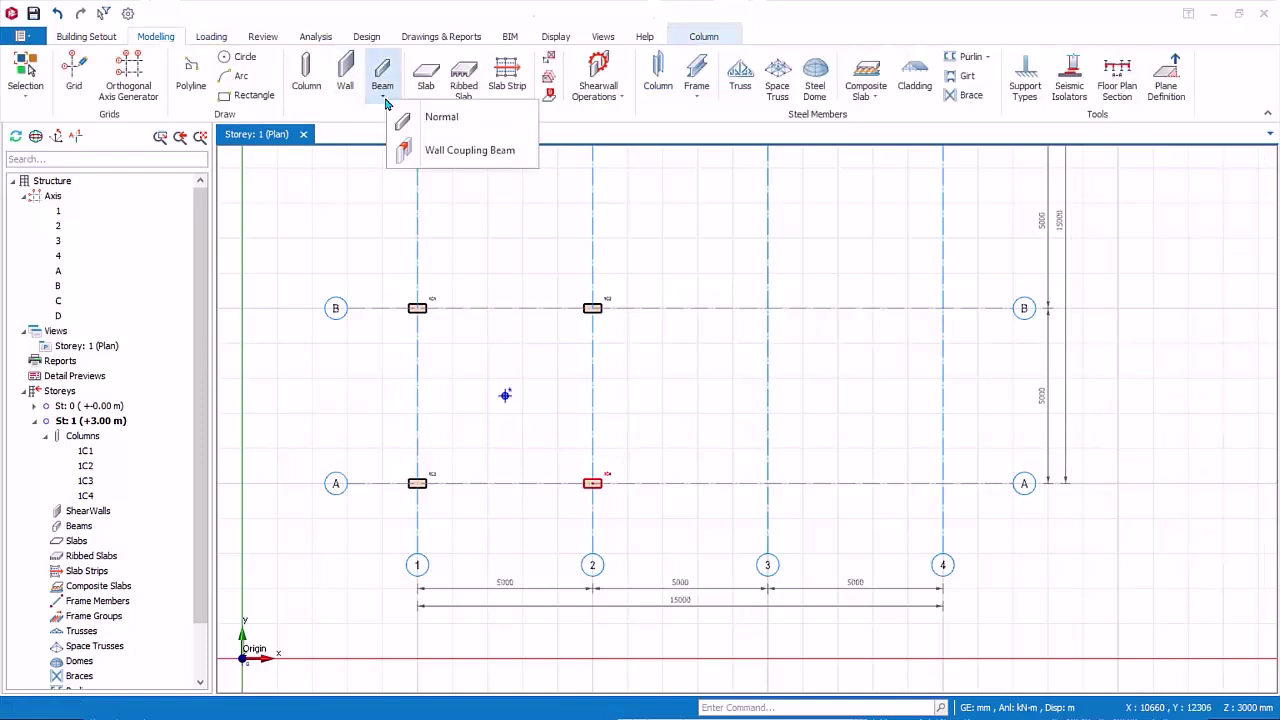
left_click(428, 118)
left_click_drag(388, 272, 685, 516)
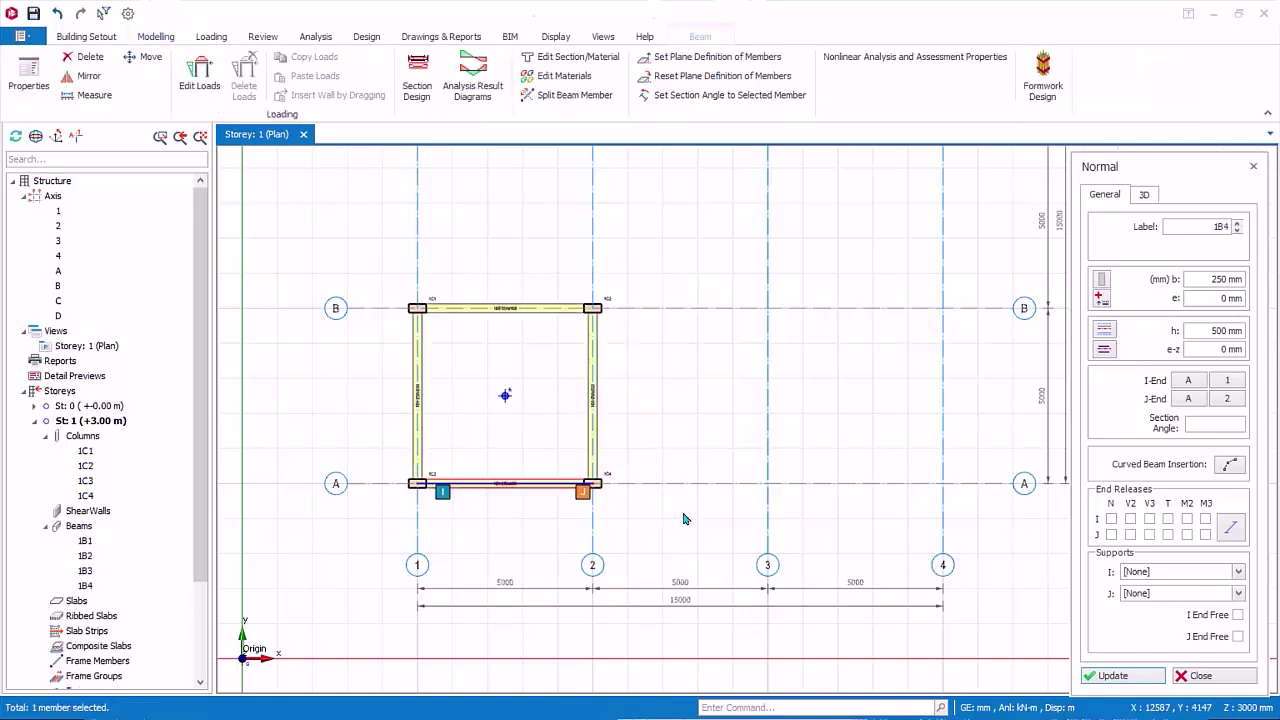
left_click(1196, 676)
Start a slab and define the required load cases and combinations with the Loading Generator.
left_click(176, 34)
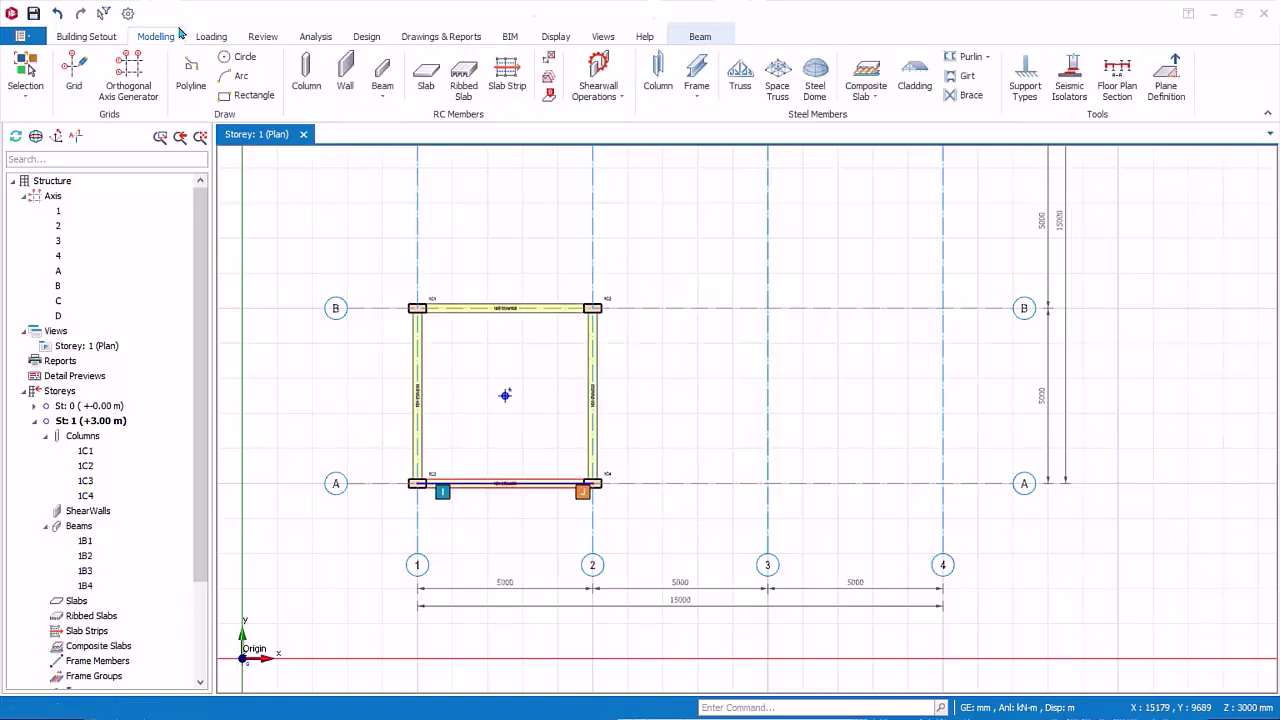
left_click(426, 80)
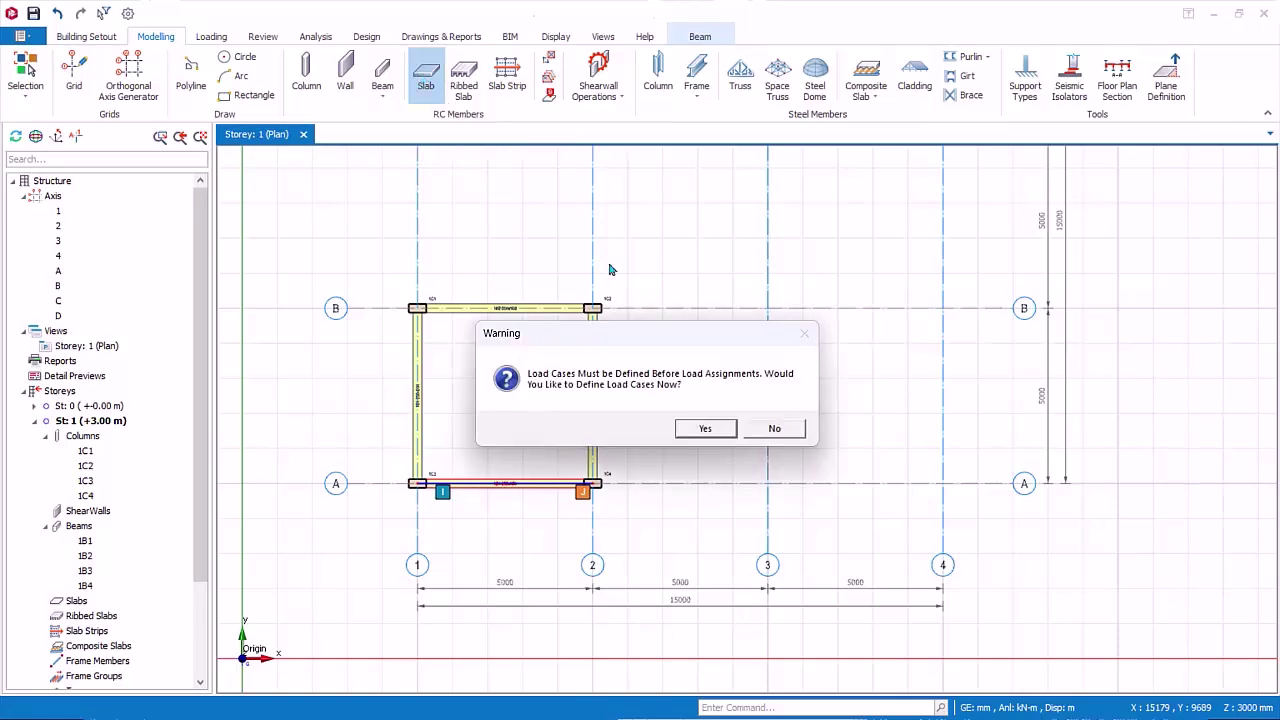
left_click(705, 429)
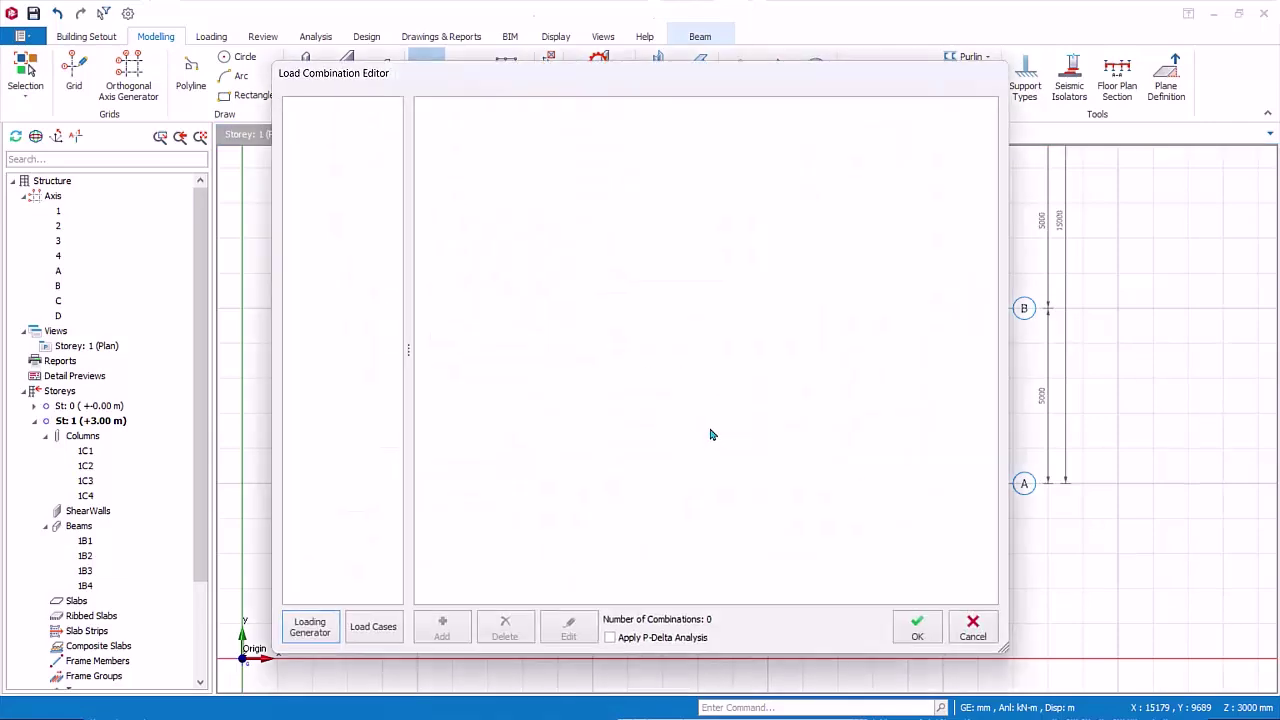
left_click(312, 630)
left_click(841, 652)
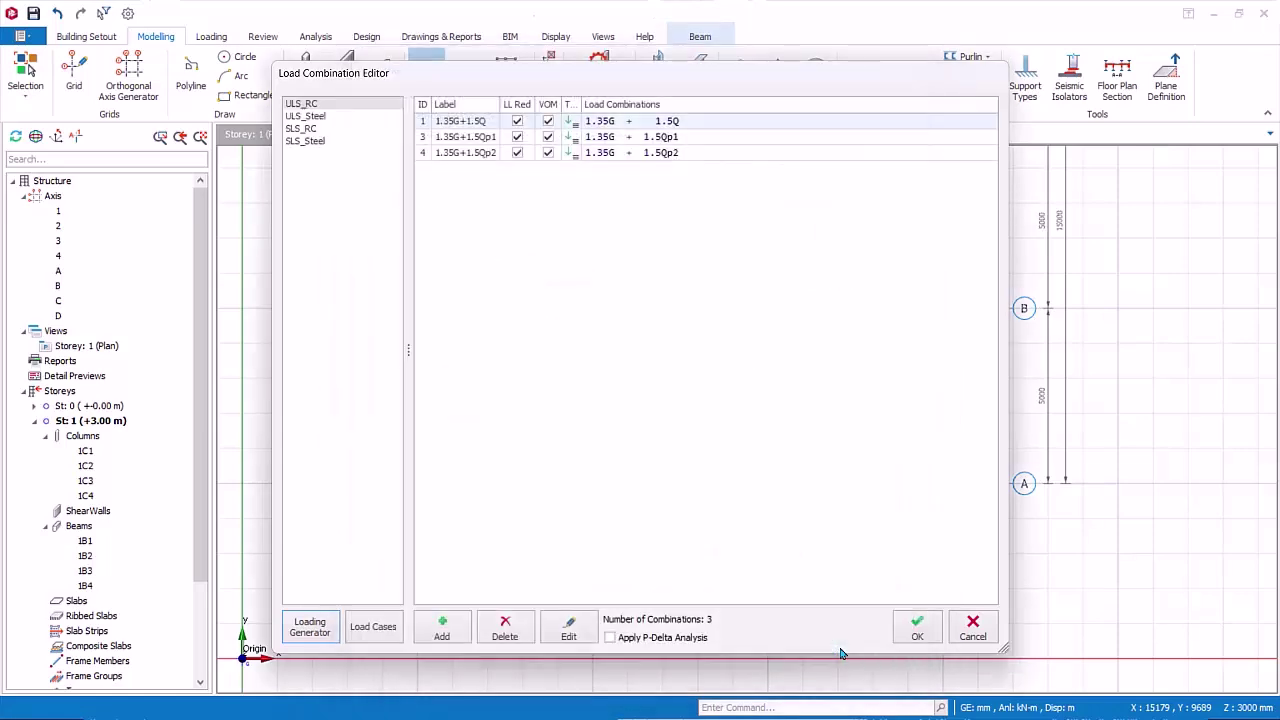
left_click(916, 630)
Set the first slab's thickness to 150 mm and its concrete cover to 30 mm.
double_click(1176, 288)
type("150")
double_click(1188, 376)
type("30")
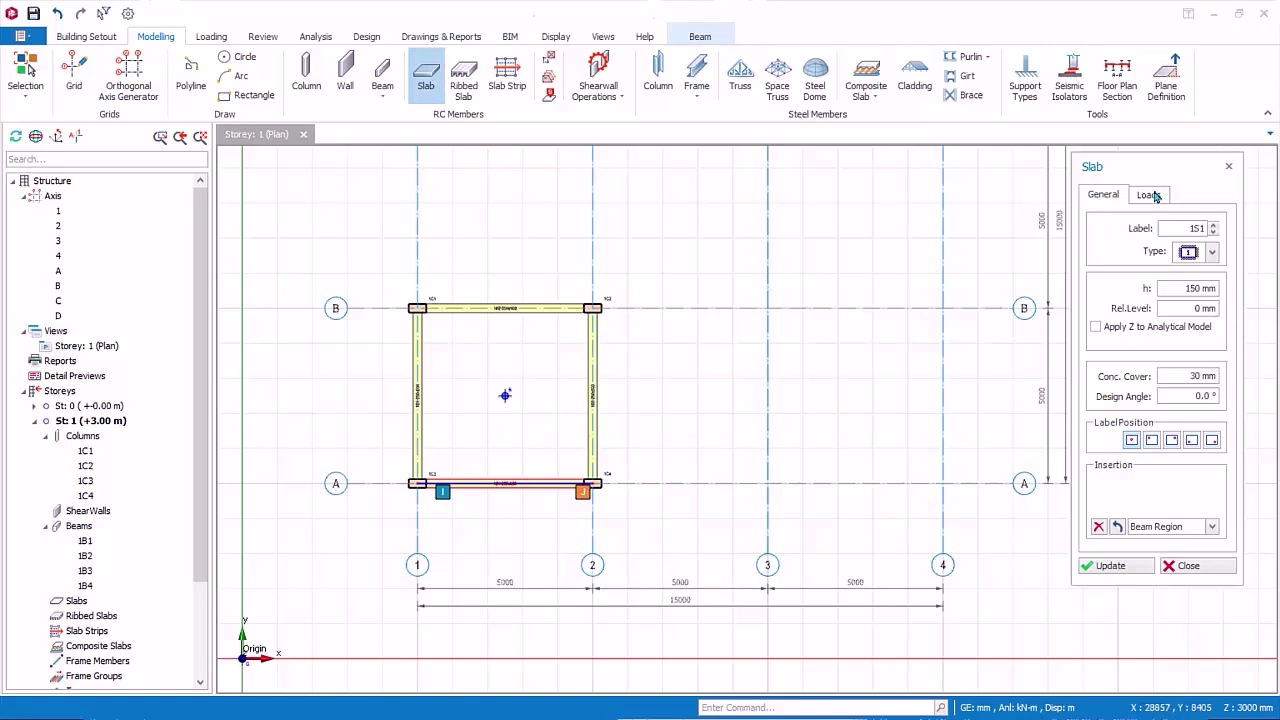
Assign 1.0 kN/m2 dead load and 5.0 kN/m2 imposed load, and place the slab in the beam-enclosed bay 1-2/A-B.
left_click(1153, 195)
left_click(1203, 283)
type("1")
key("Tab")
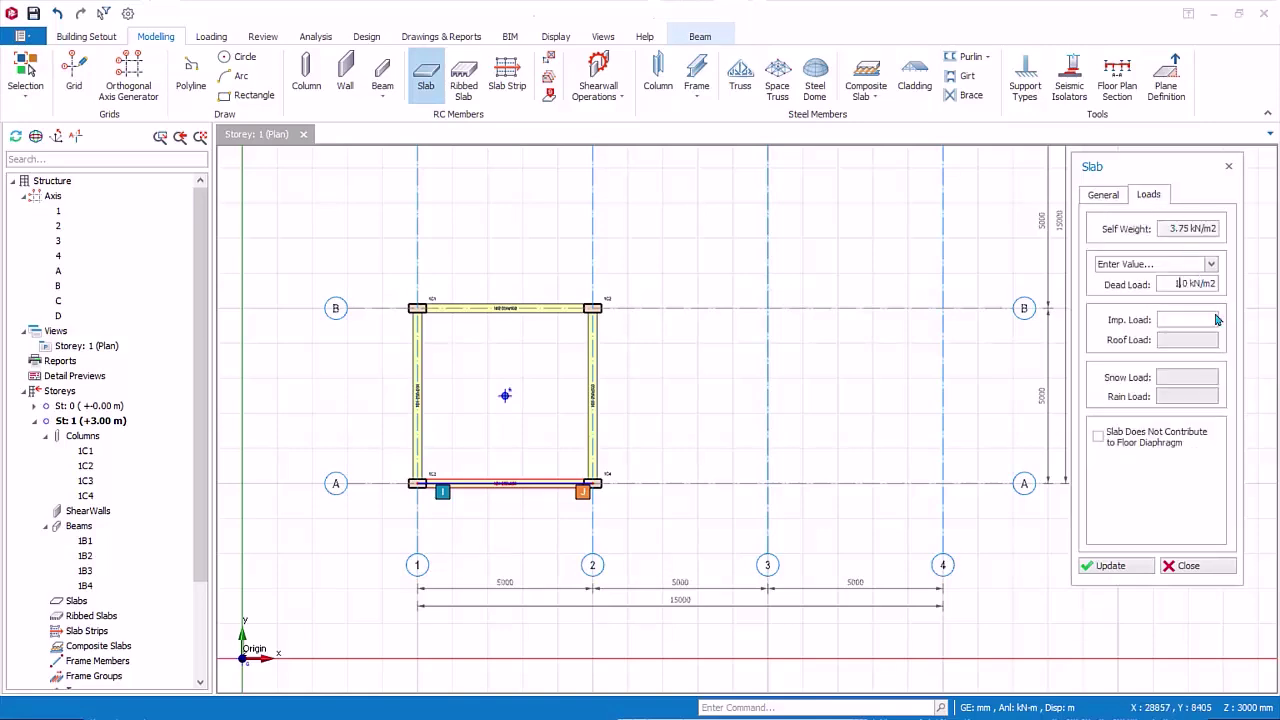
type("5.0 kN/m2")
left_click(494, 380)
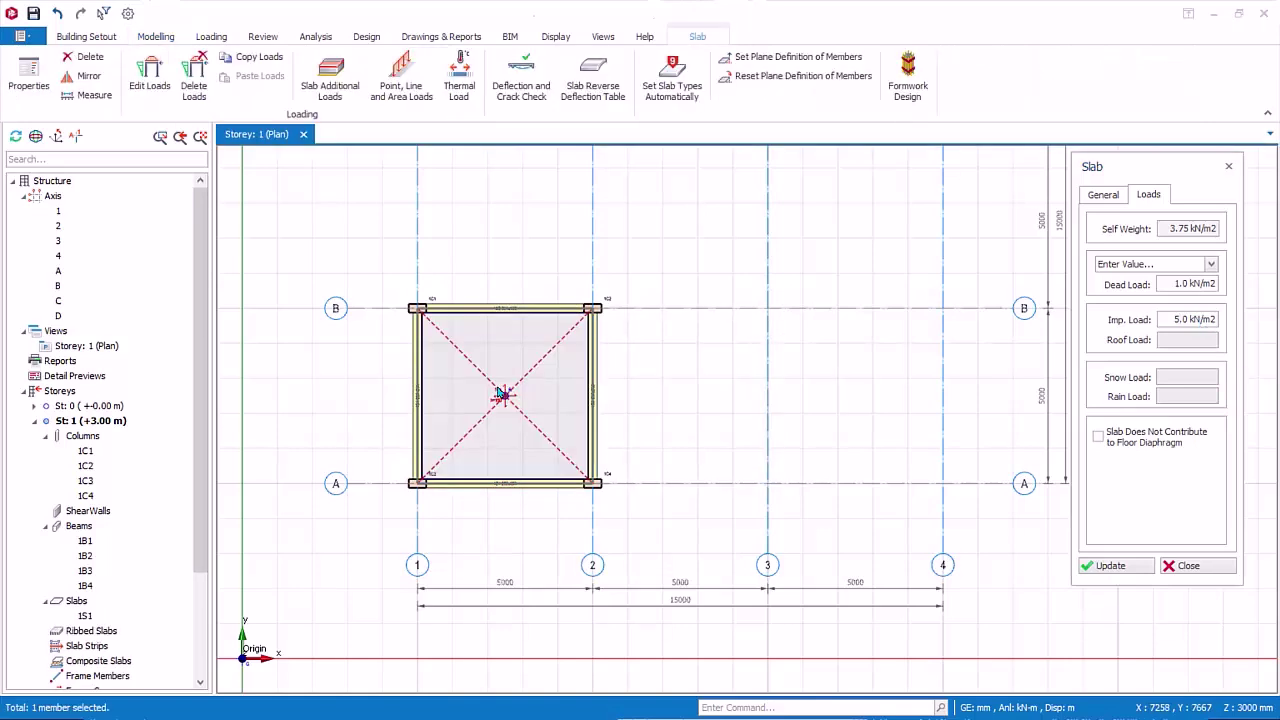
left_click(1192, 566)
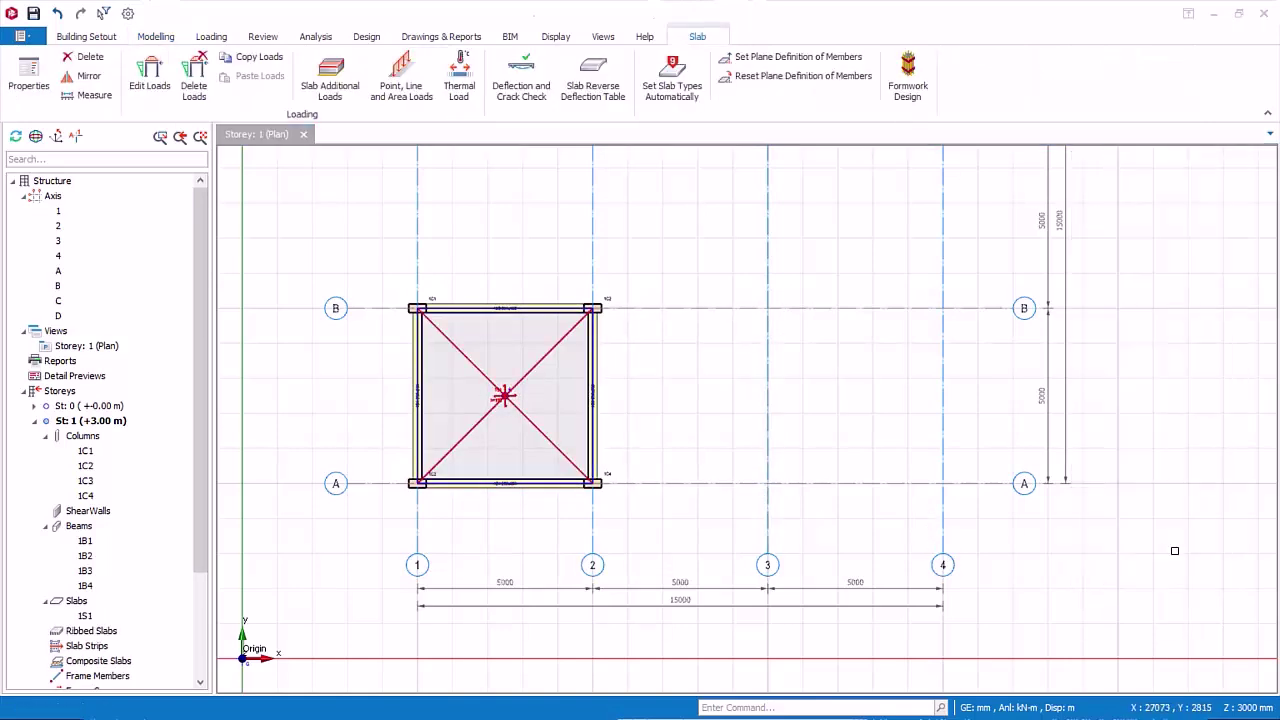
Insert columns at the four intersections of axes 3 and 4 with axes A and B.
left_click(155, 37)
left_click(306, 70)
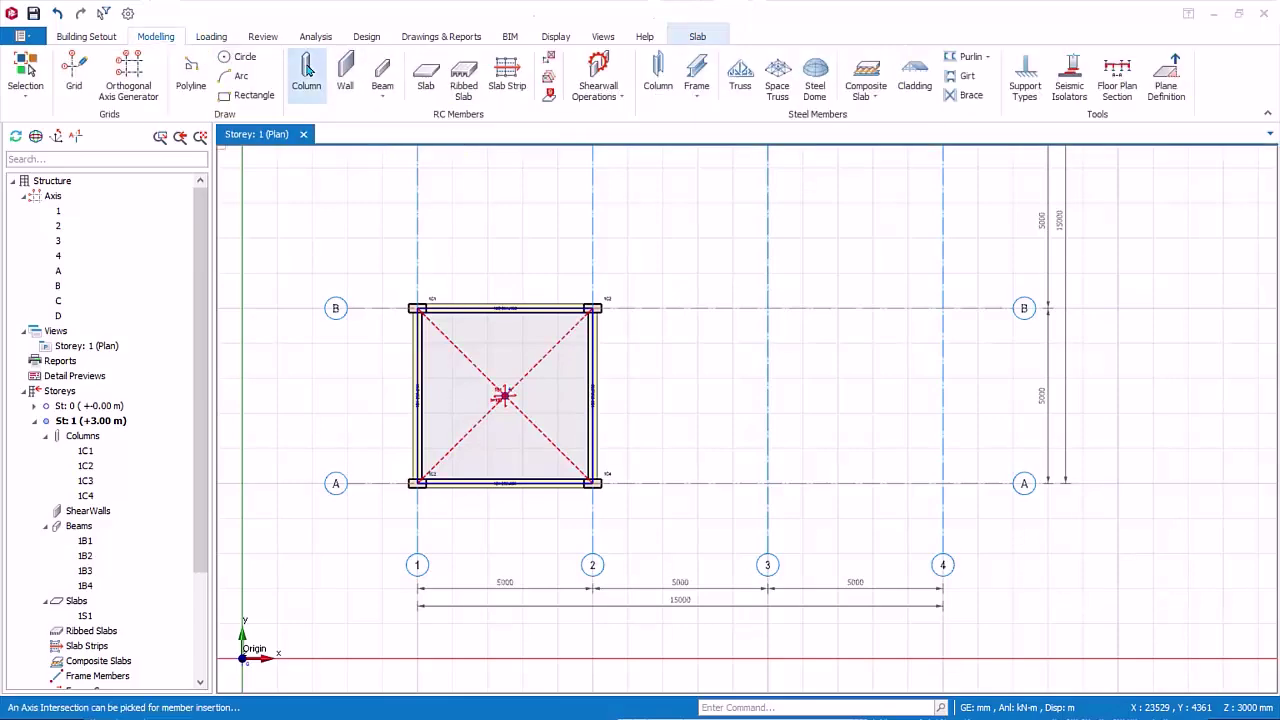
left_click_drag(737, 286, 970, 518)
left_click(1219, 590)
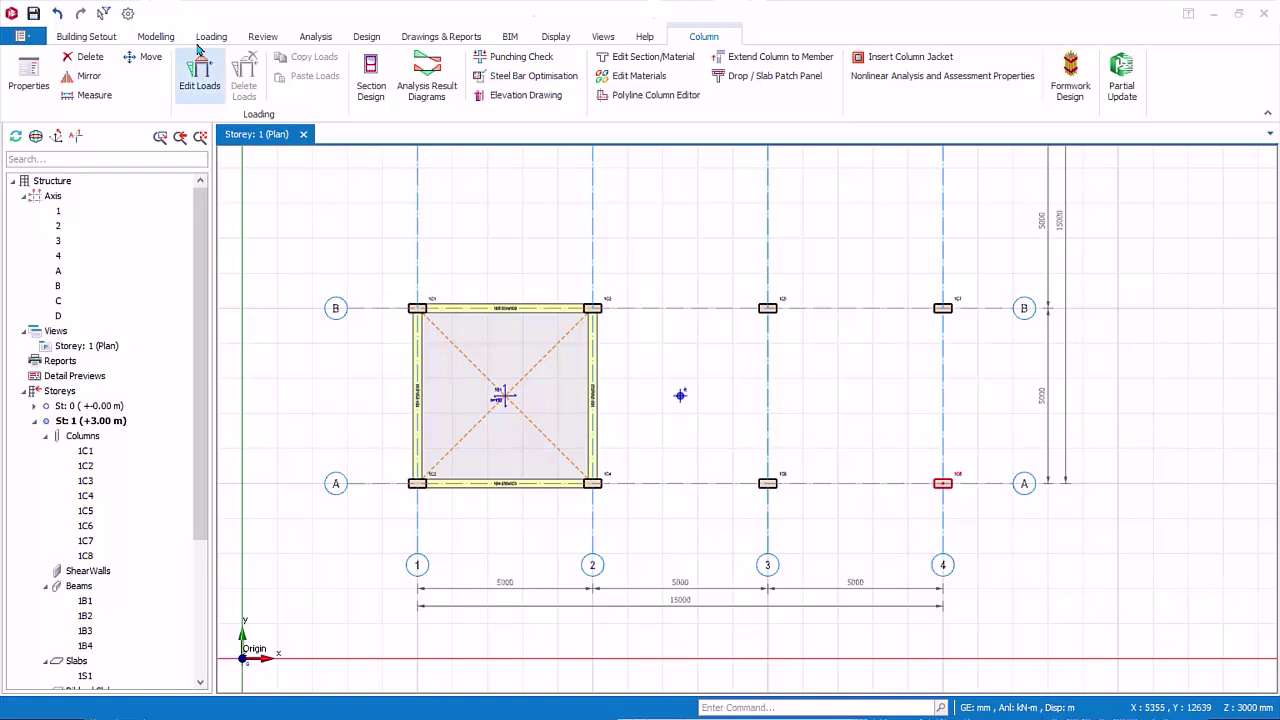
Start a second slab with a thickness of 200 mm and a concrete cover of 30 mm.
left_click(148, 38)
left_click(426, 75)
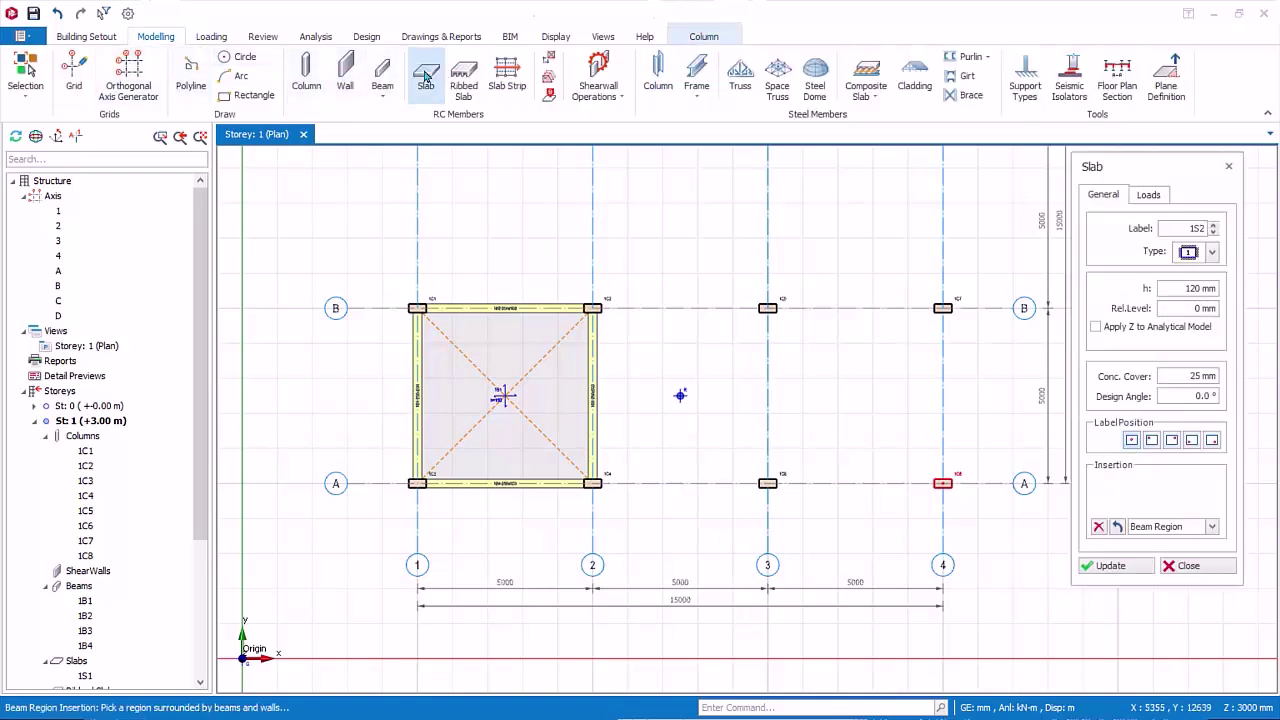
double_click(1193, 288)
type("200")
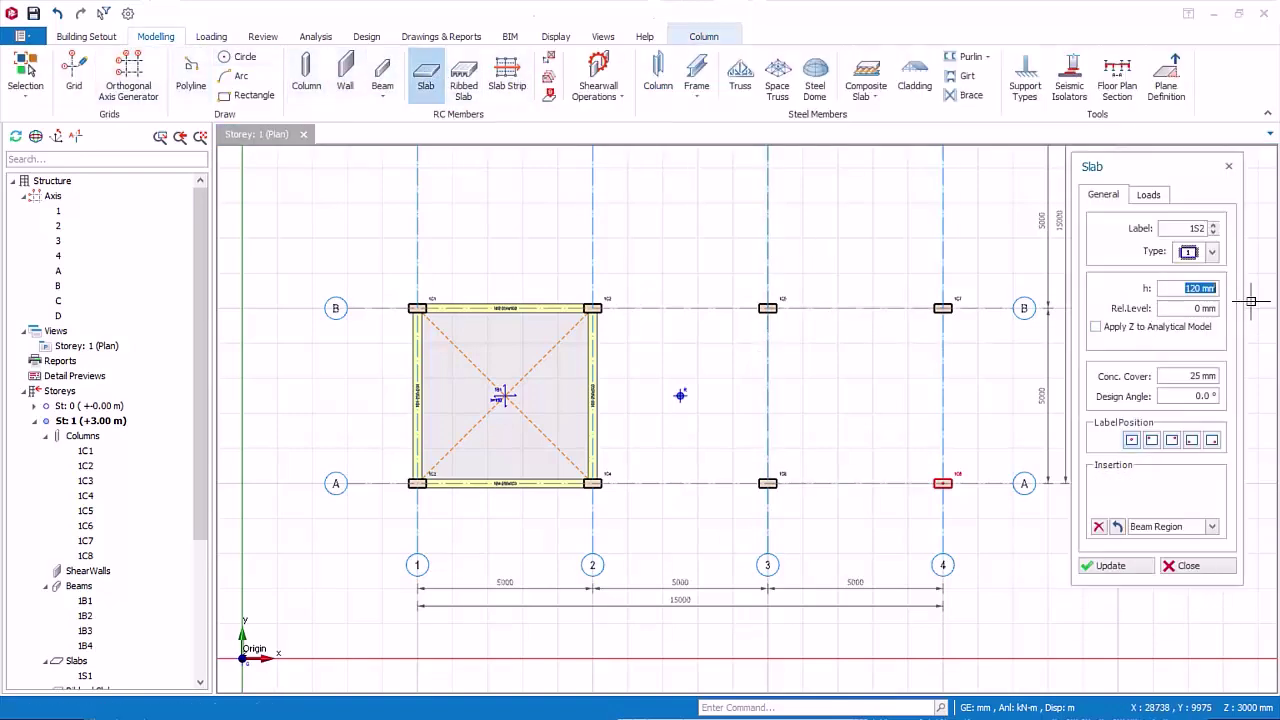
double_click(1199, 375)
type("30")
Assign 1.0 kN/m2 dead load and 5.0 kN/m2 imposed load, and place the flat slab between axes 3-4 and A-B.
left_click(1150, 194)
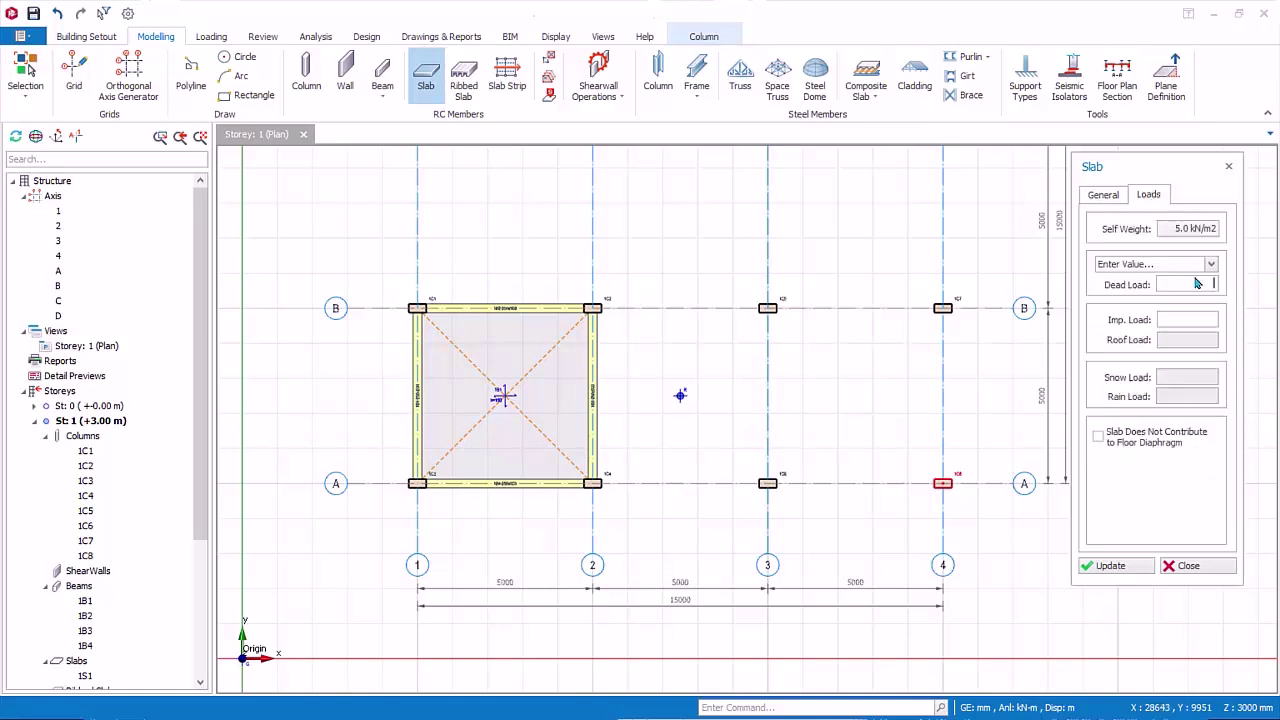
double_click(1181, 283)
type("1")
type("5.0 kN/m2")
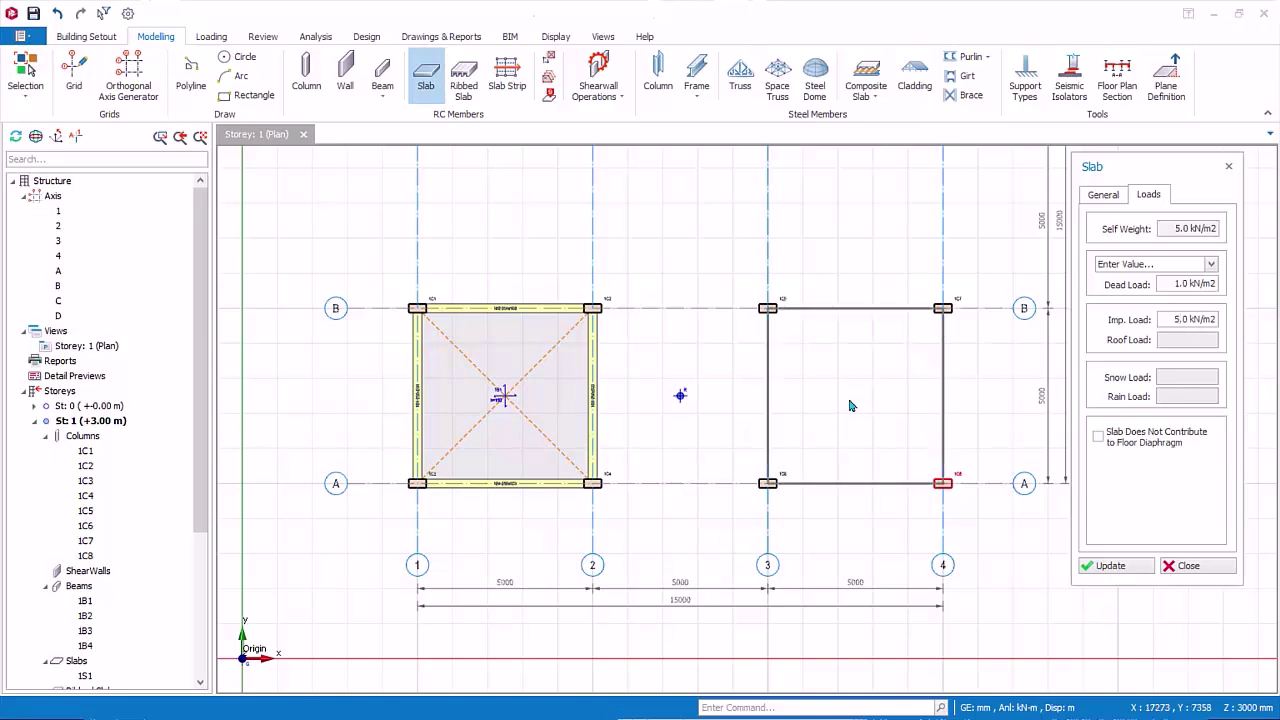
left_click(850, 405)
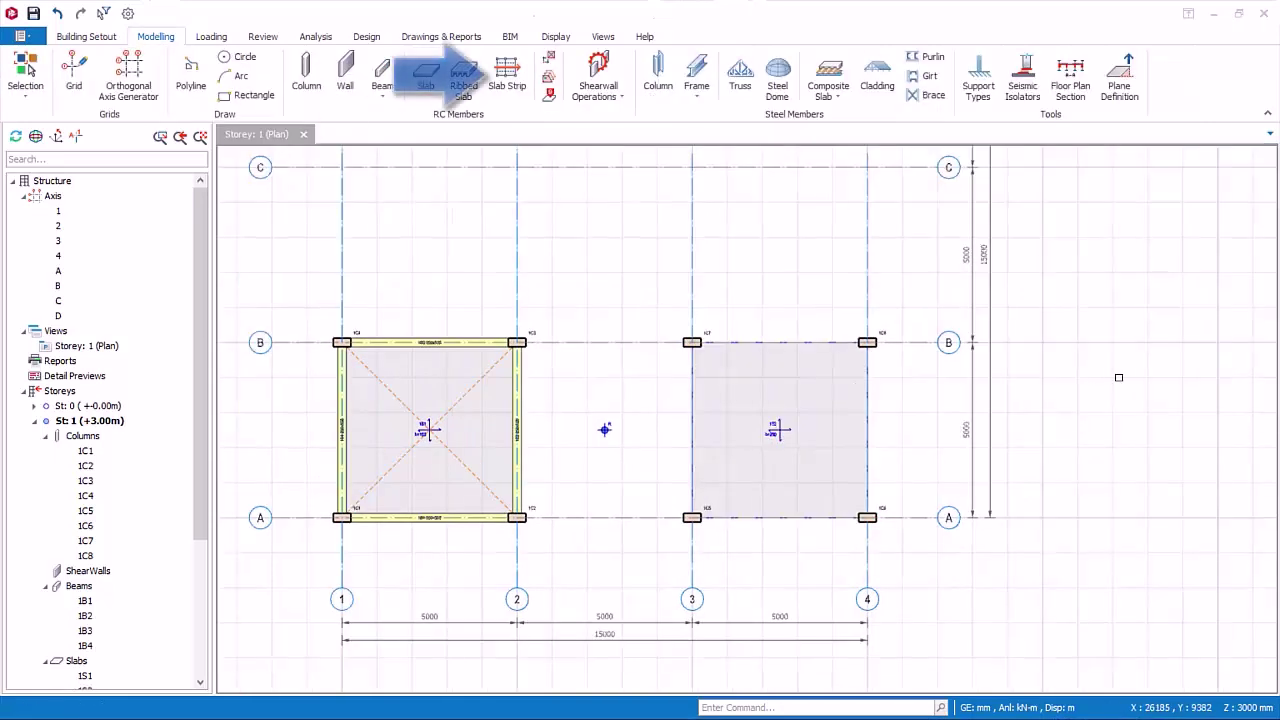
Start a slab strip and set its type to FE Strip.
left_click(506, 86)
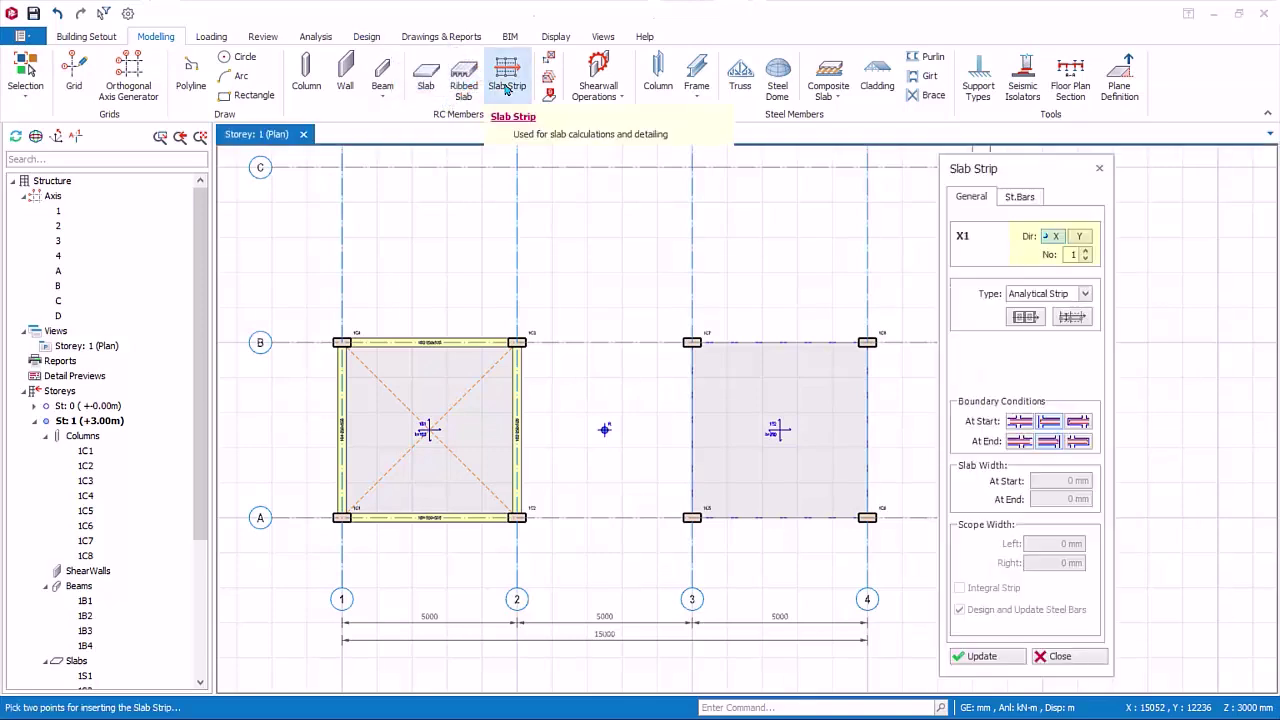
left_click(1086, 294)
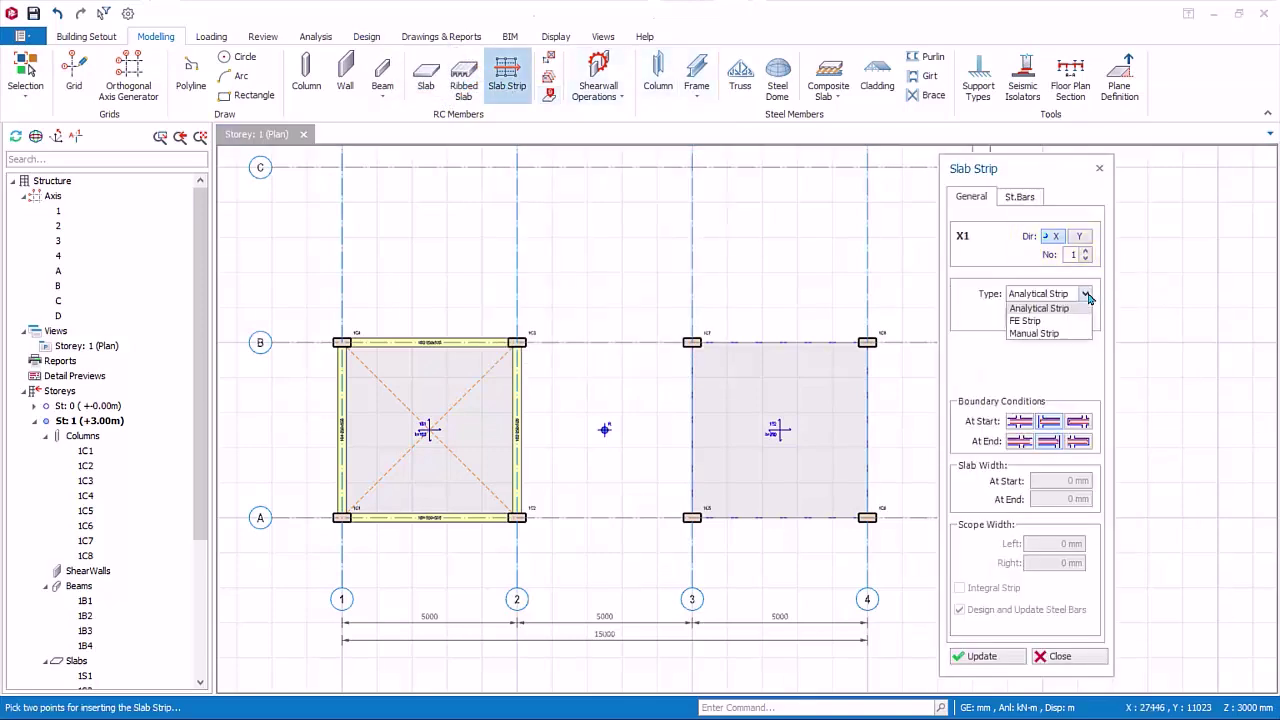
left_click(1026, 321)
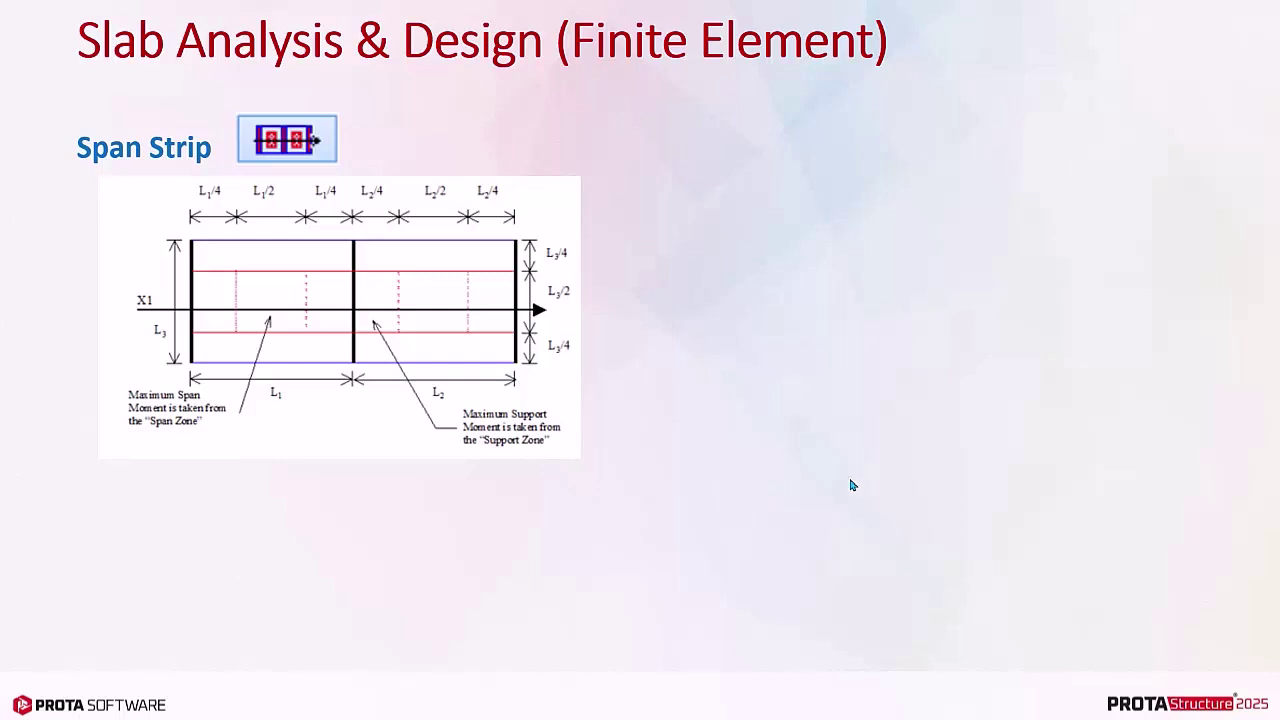
left_click(1131, 593)
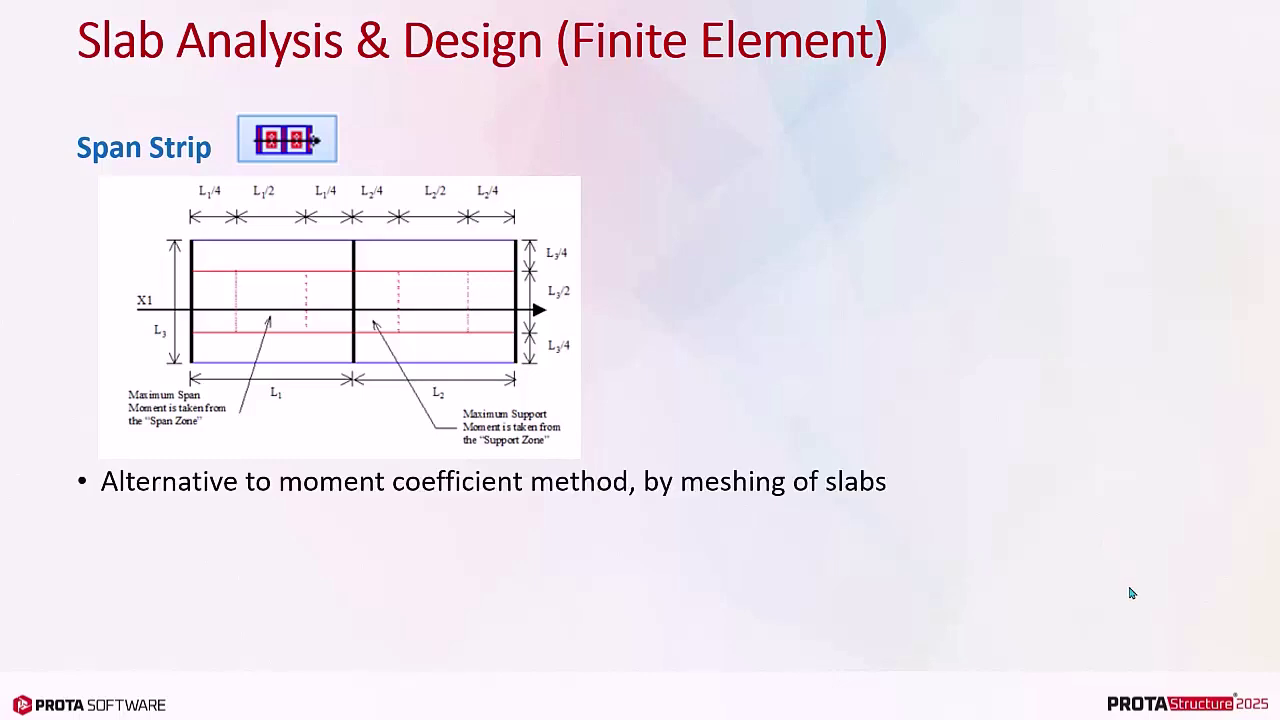
left_click(1230, 597)
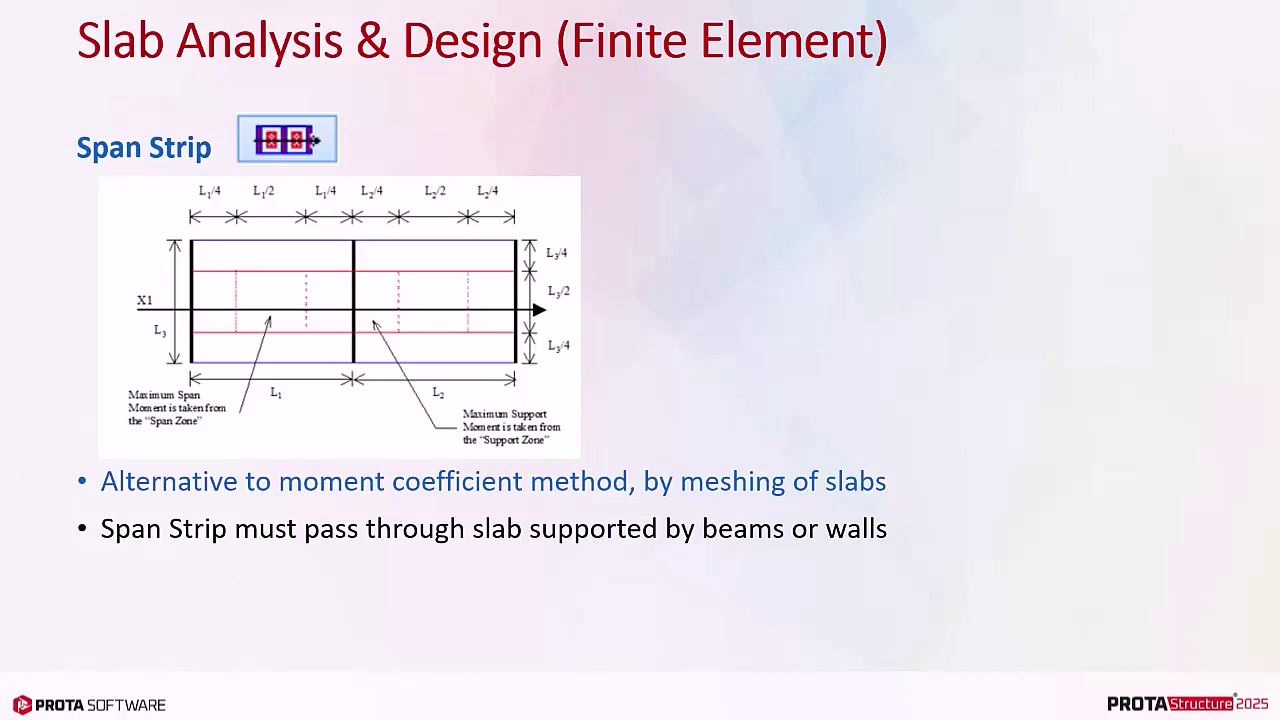
key("Right")
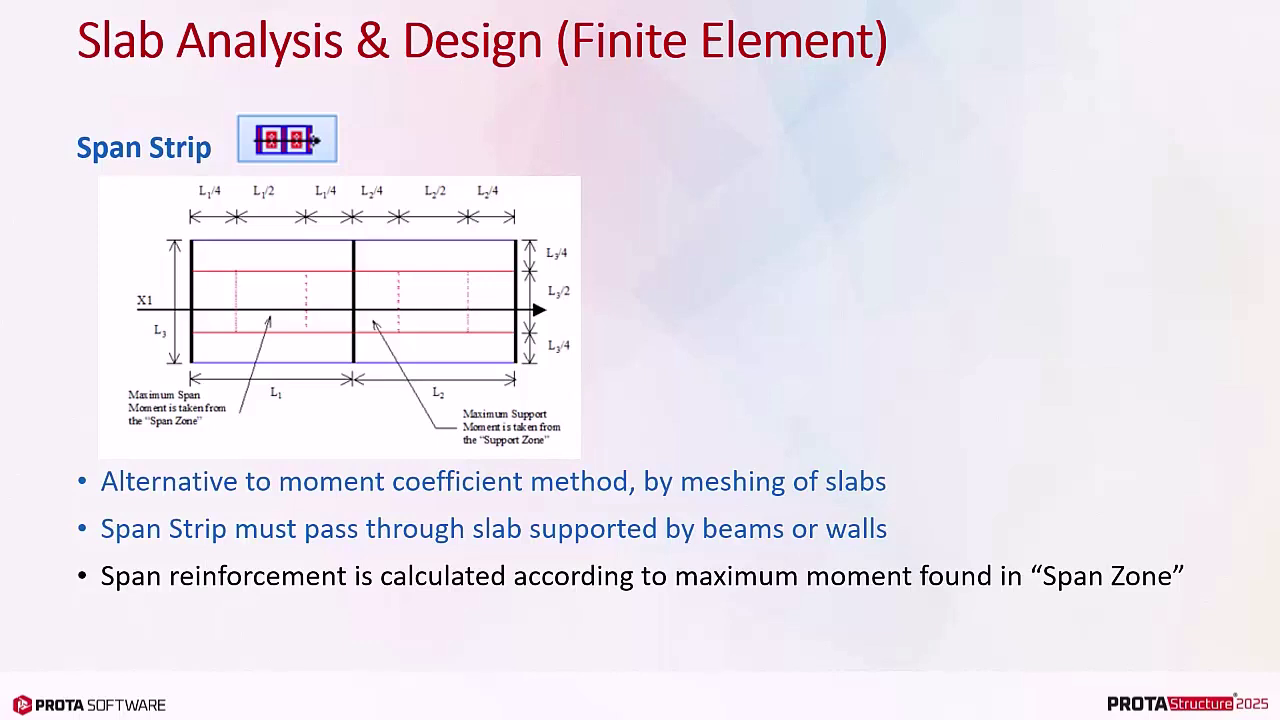
key("Right")
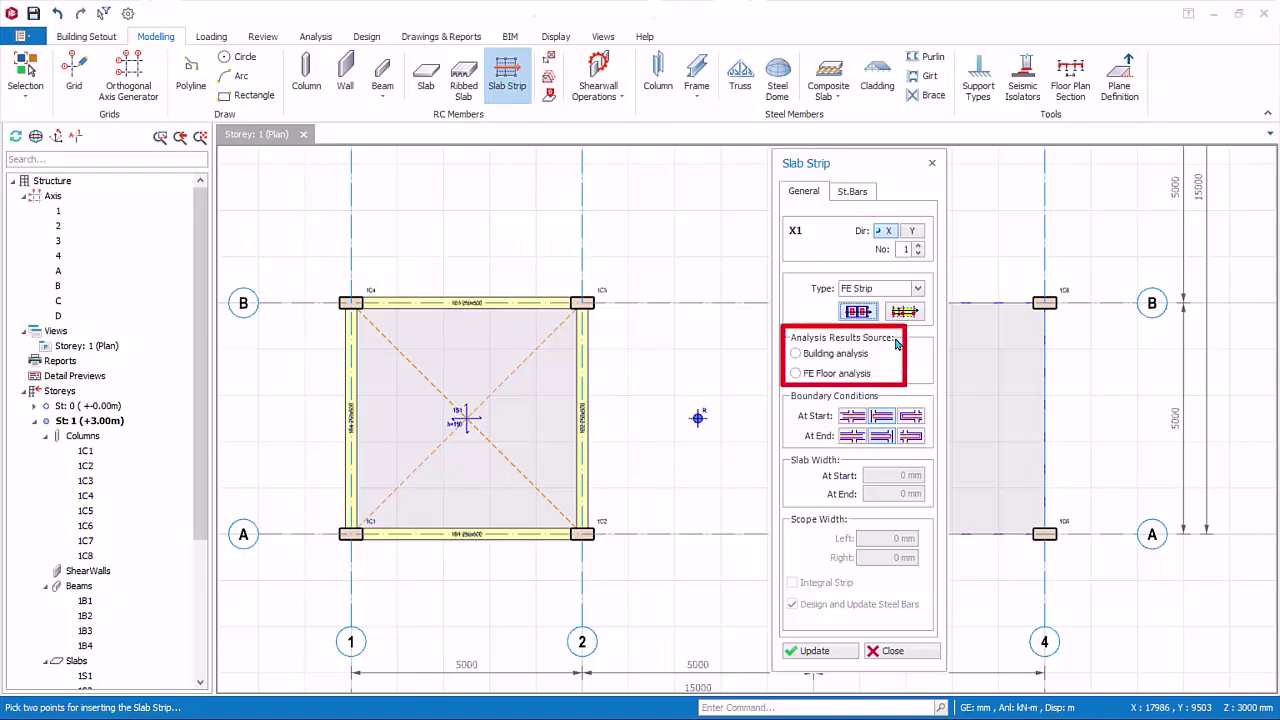
Use Building analysis as the results source and insert an X-direction FE span strip across the middle of the beam-supported slab.
left_click(796, 353)
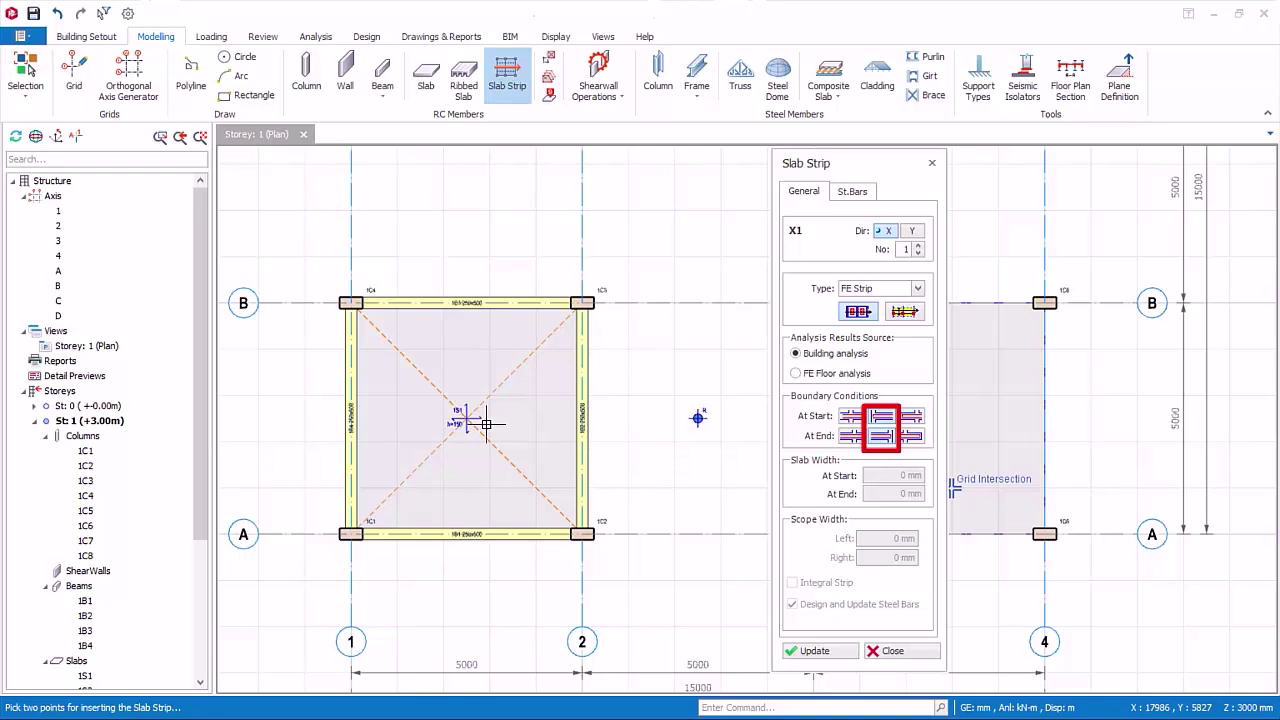
left_click(290, 414)
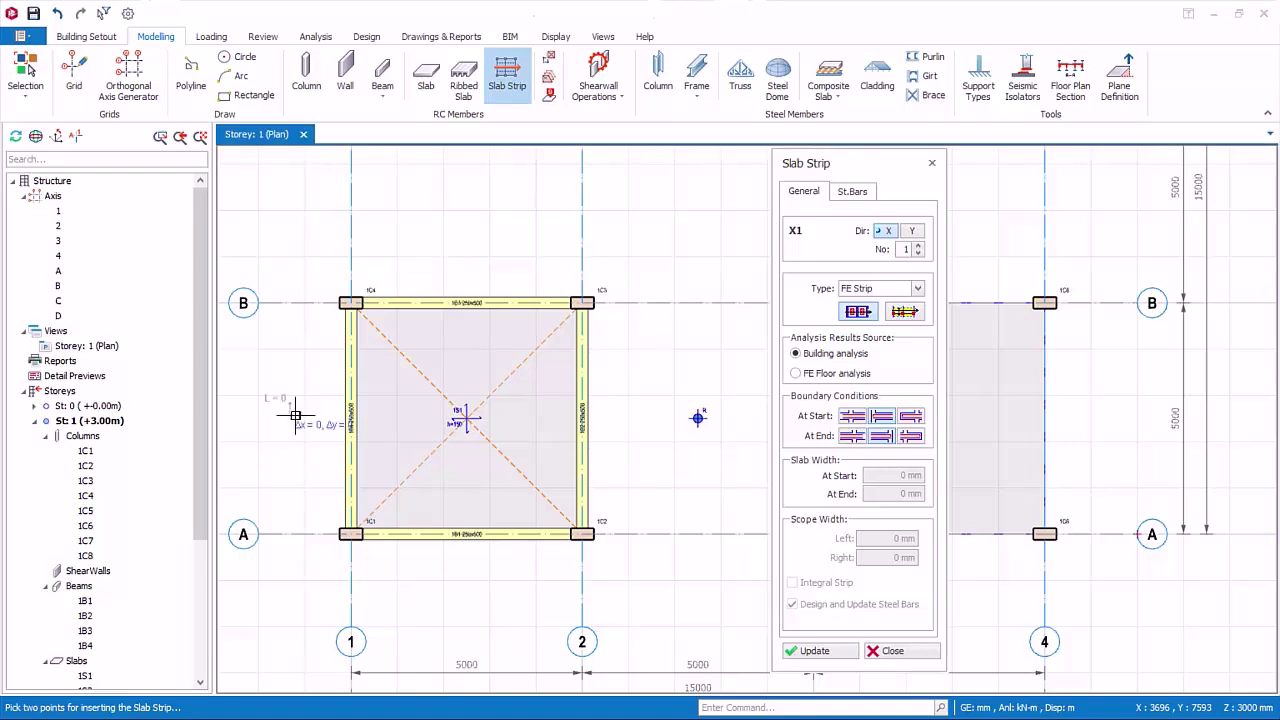
left_click(631, 410)
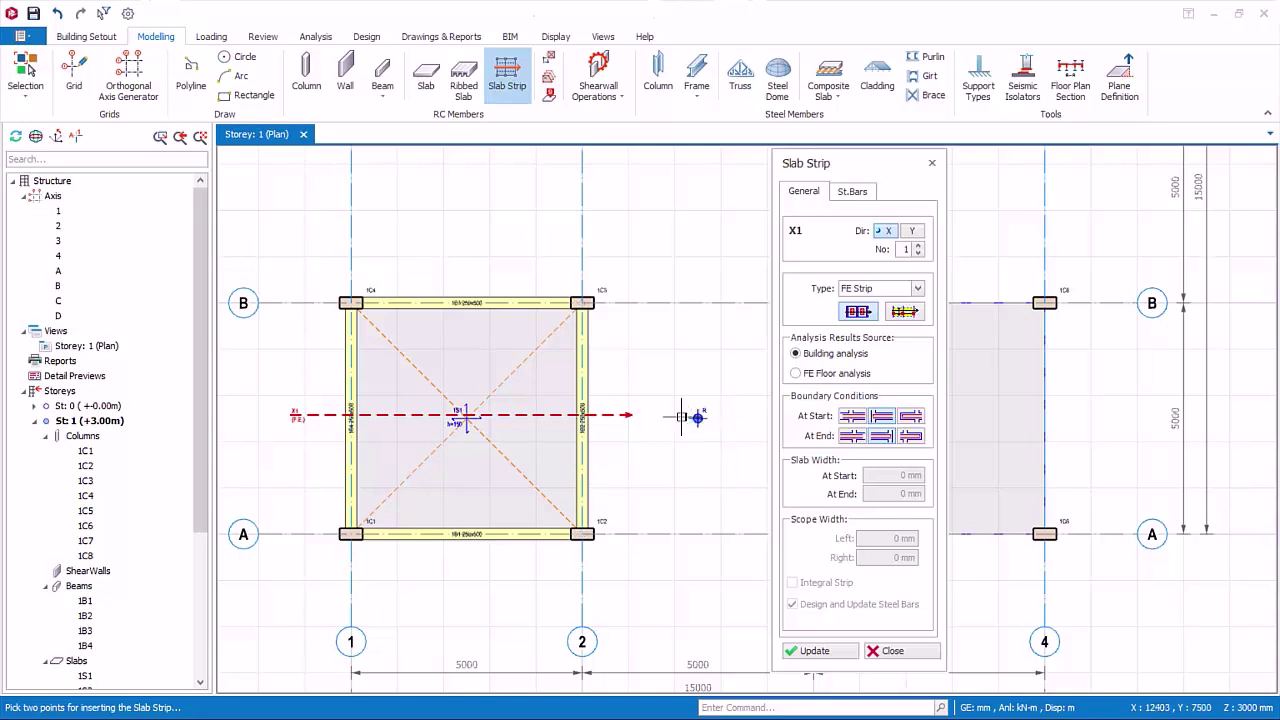
Insert a Y-direction FE span strip through the middle of the beam-supported slab, from below axis A to above axis B.
left_click(912, 231)
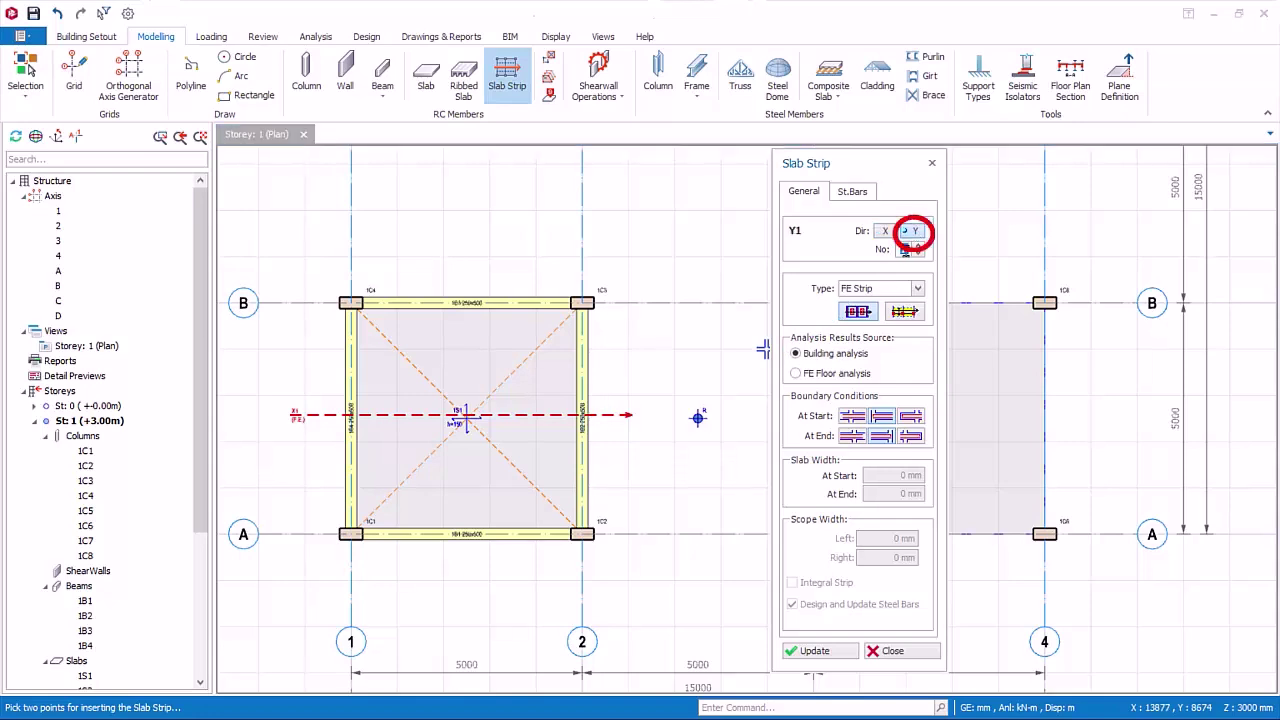
left_click(465, 572)
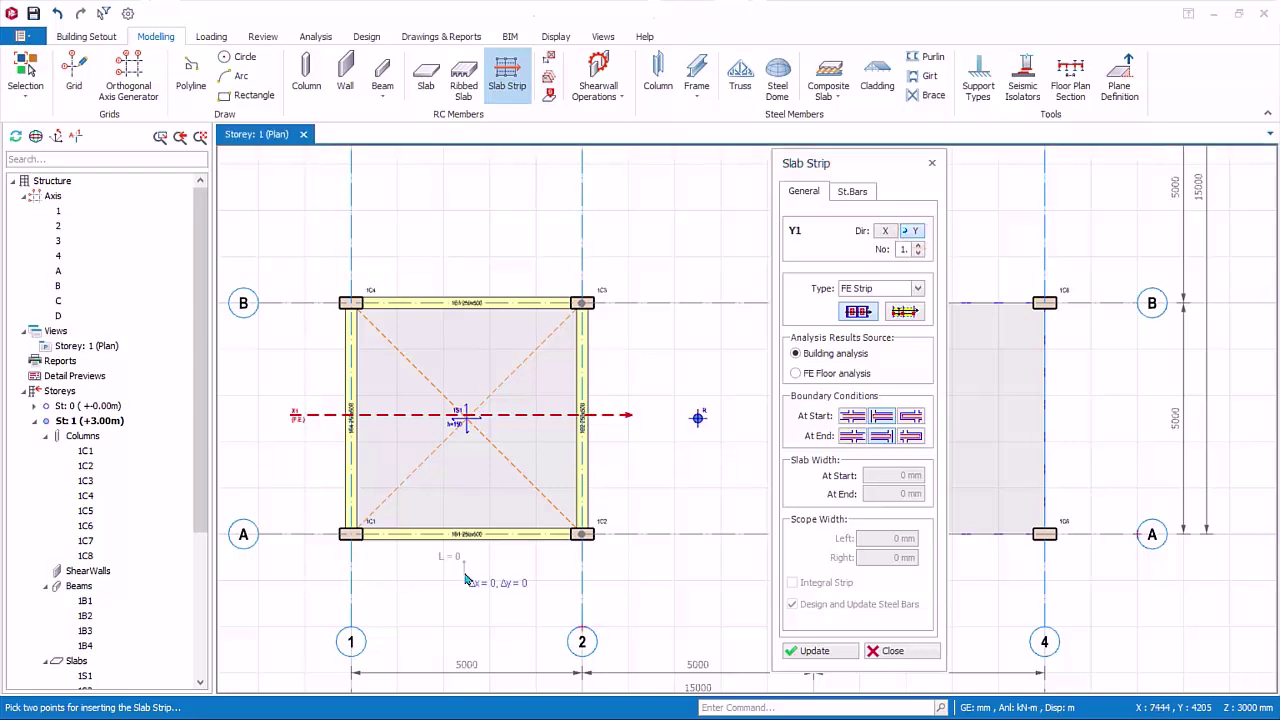
left_click(476, 232)
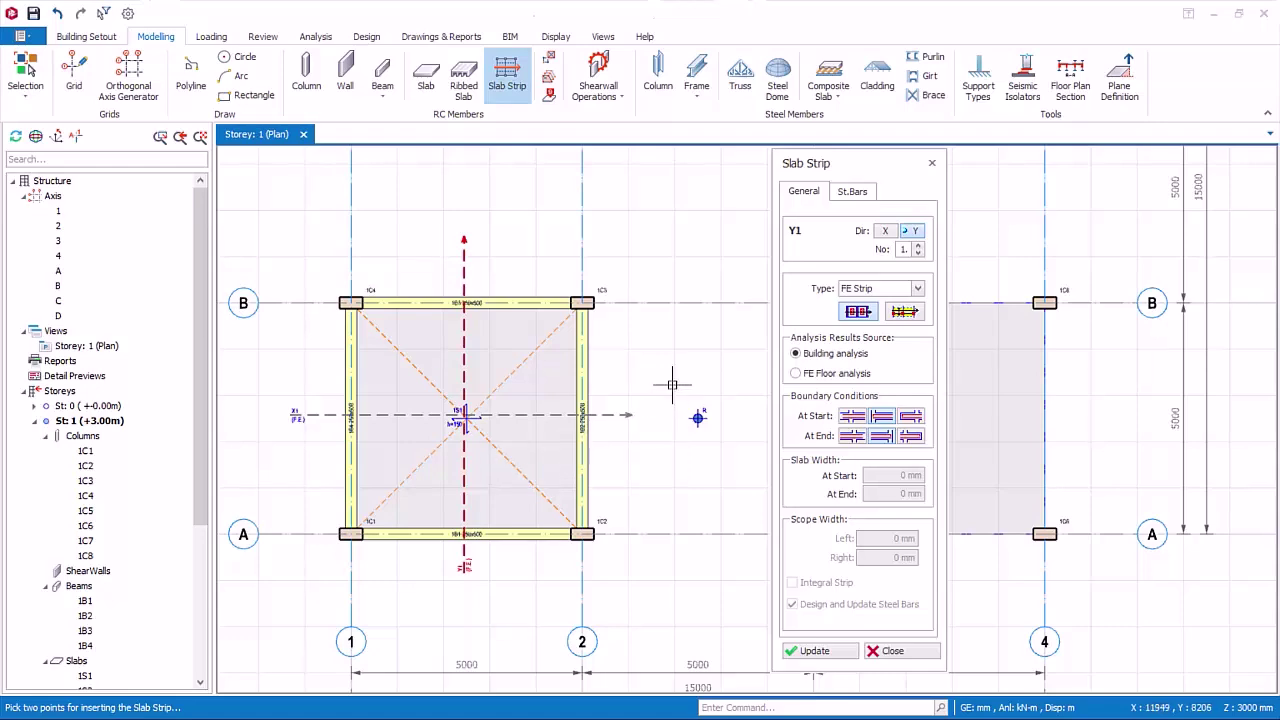
Set up the FE strip for the flat slab with the X direction and the fixed band option.
middle_click_drag(672, 384, 236, 386)
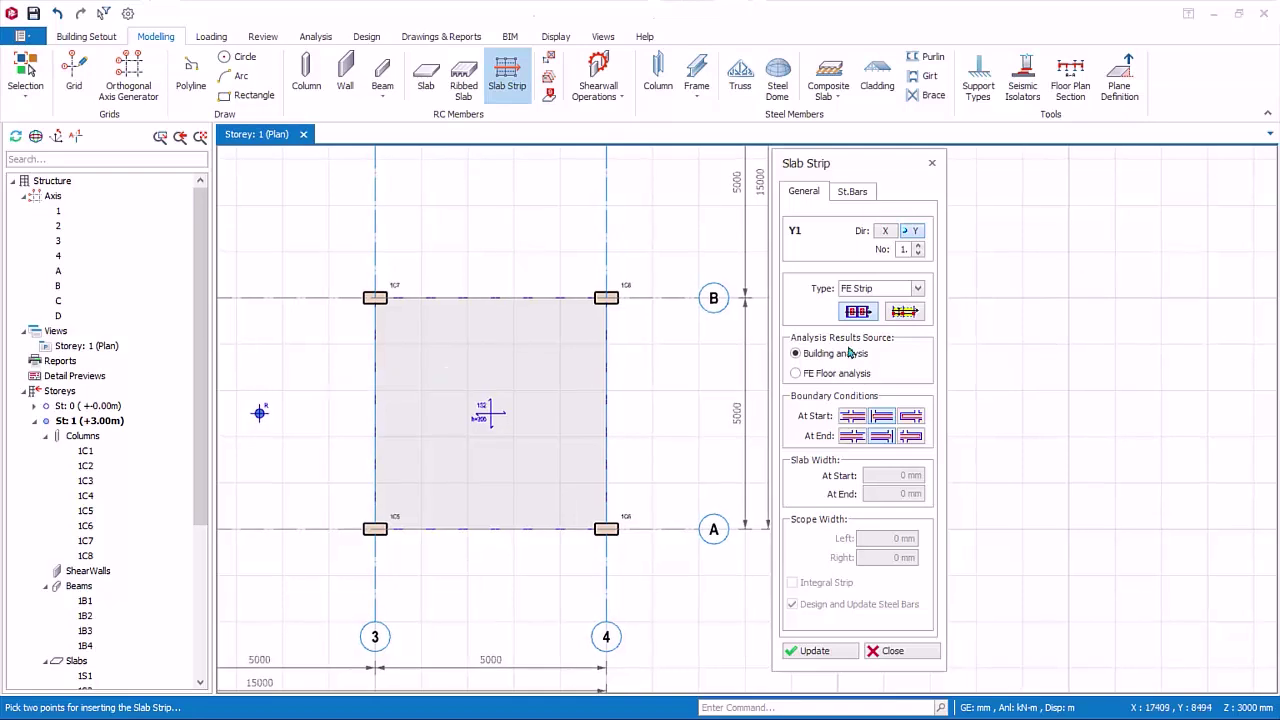
left_click(916, 314)
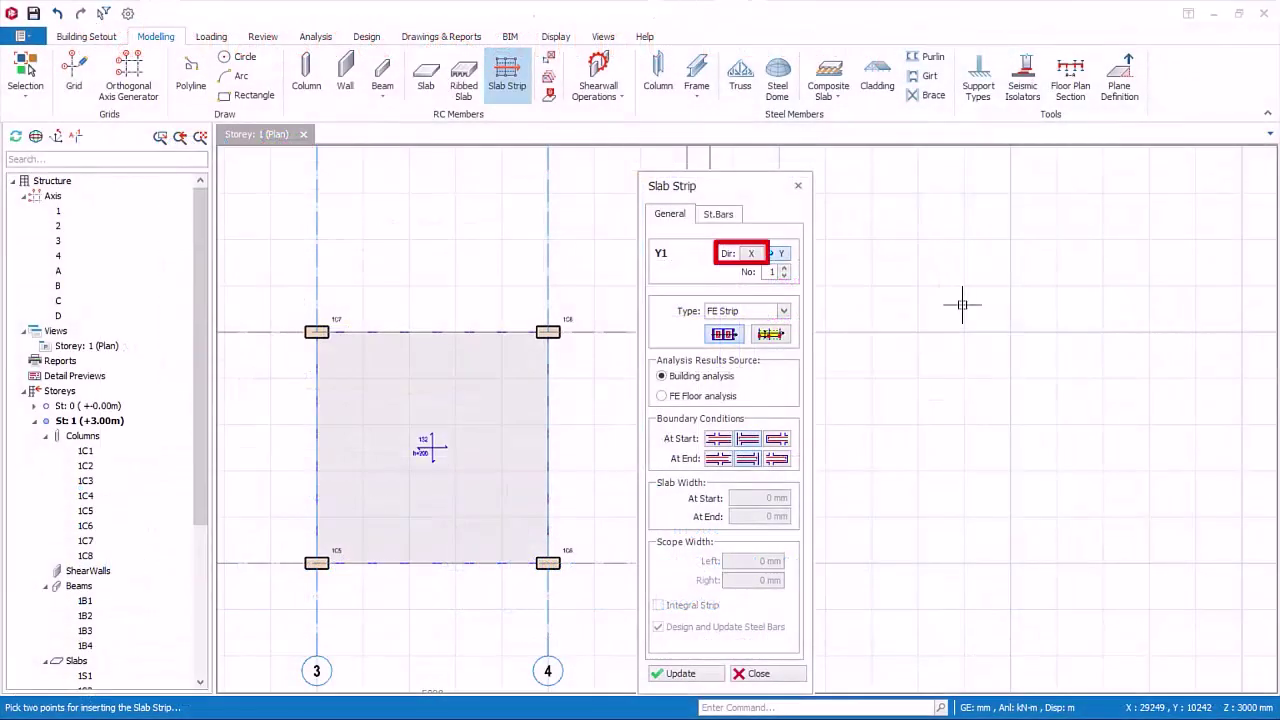
left_click(745, 253)
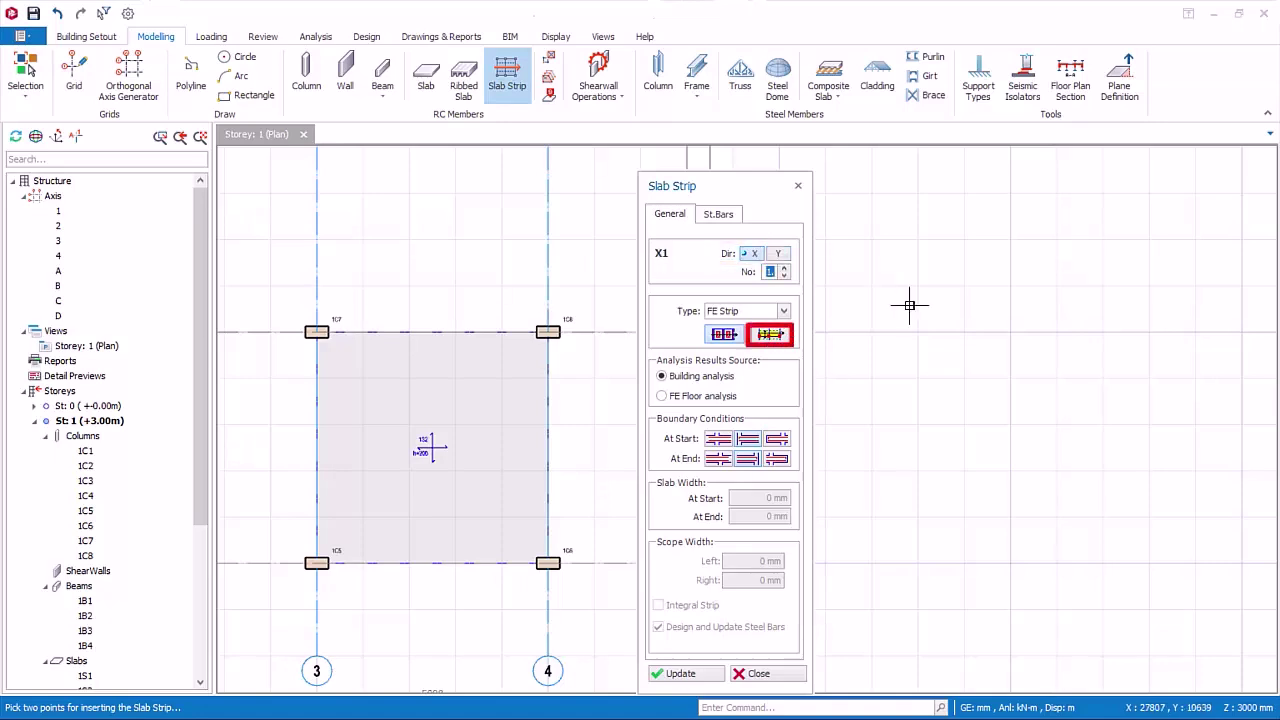
left_click(771, 340)
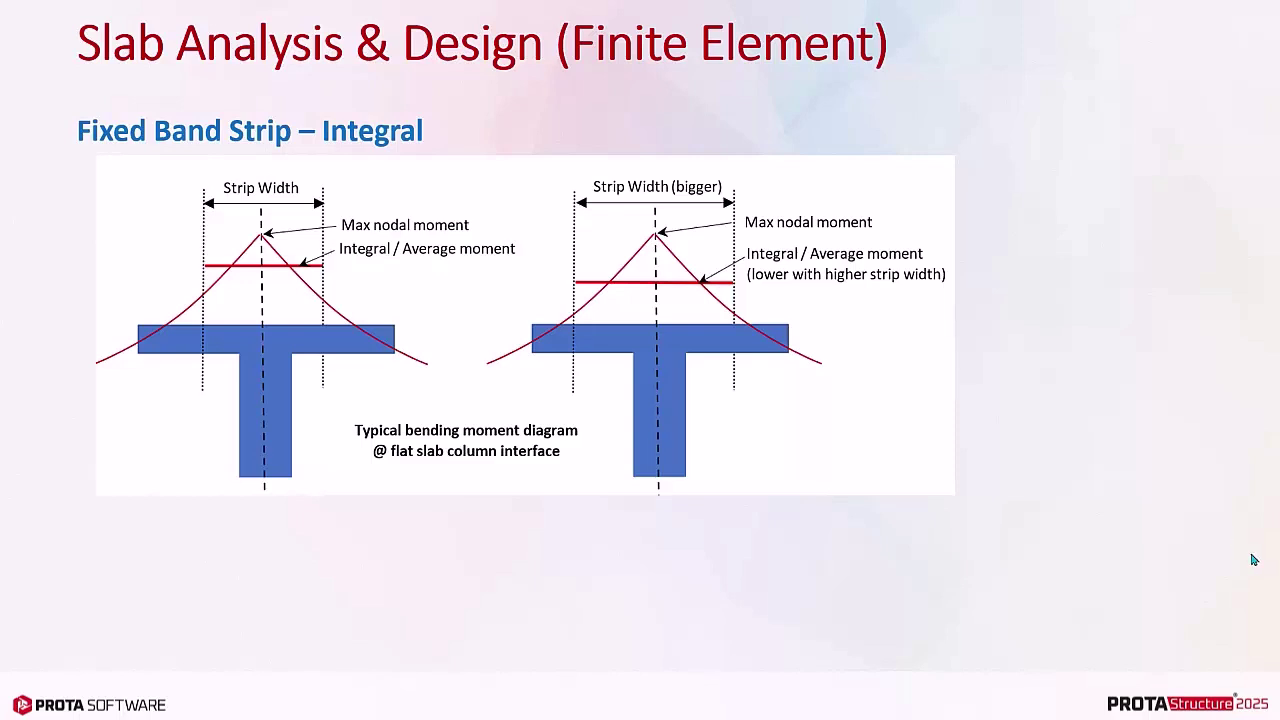
key("Right")
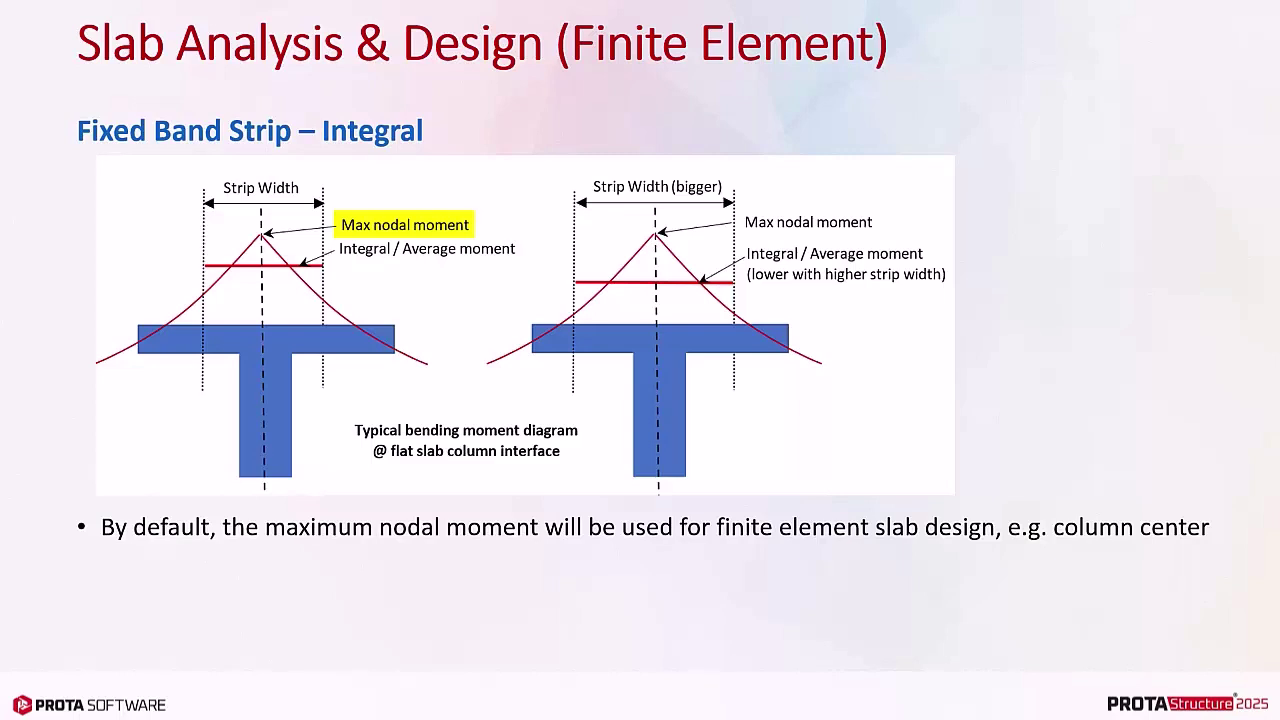
key("Right")
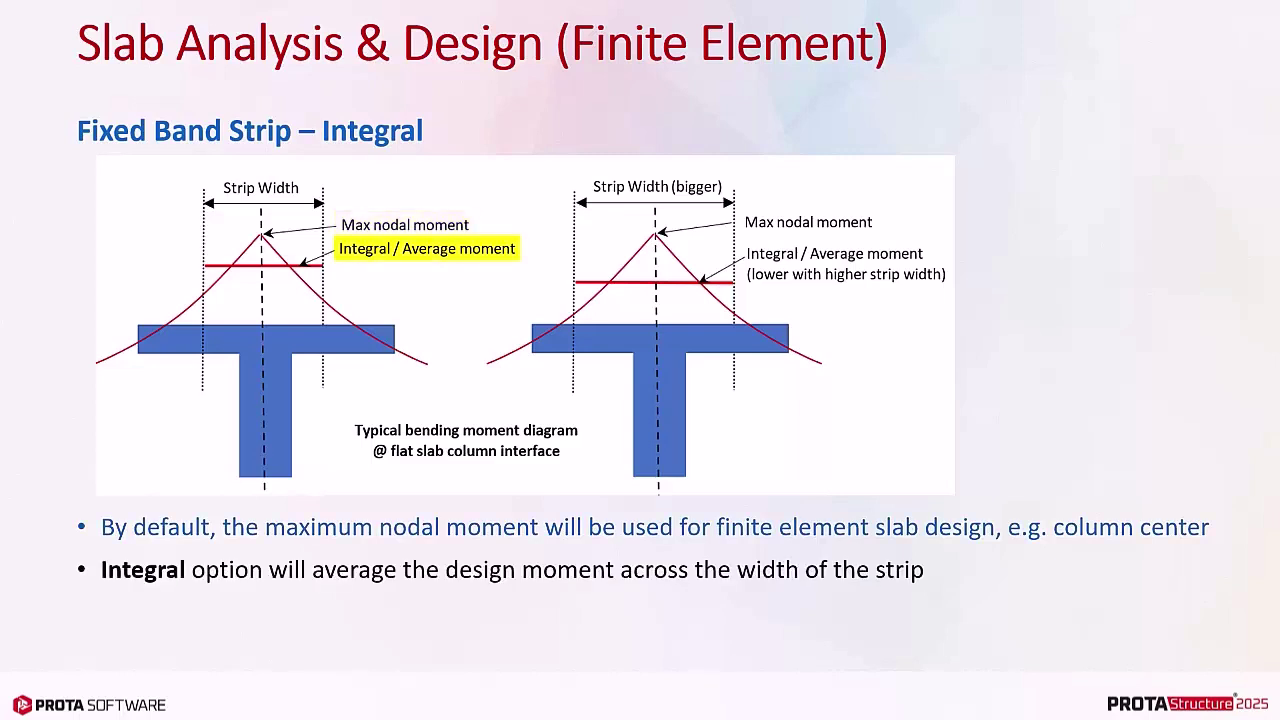
key("Right")
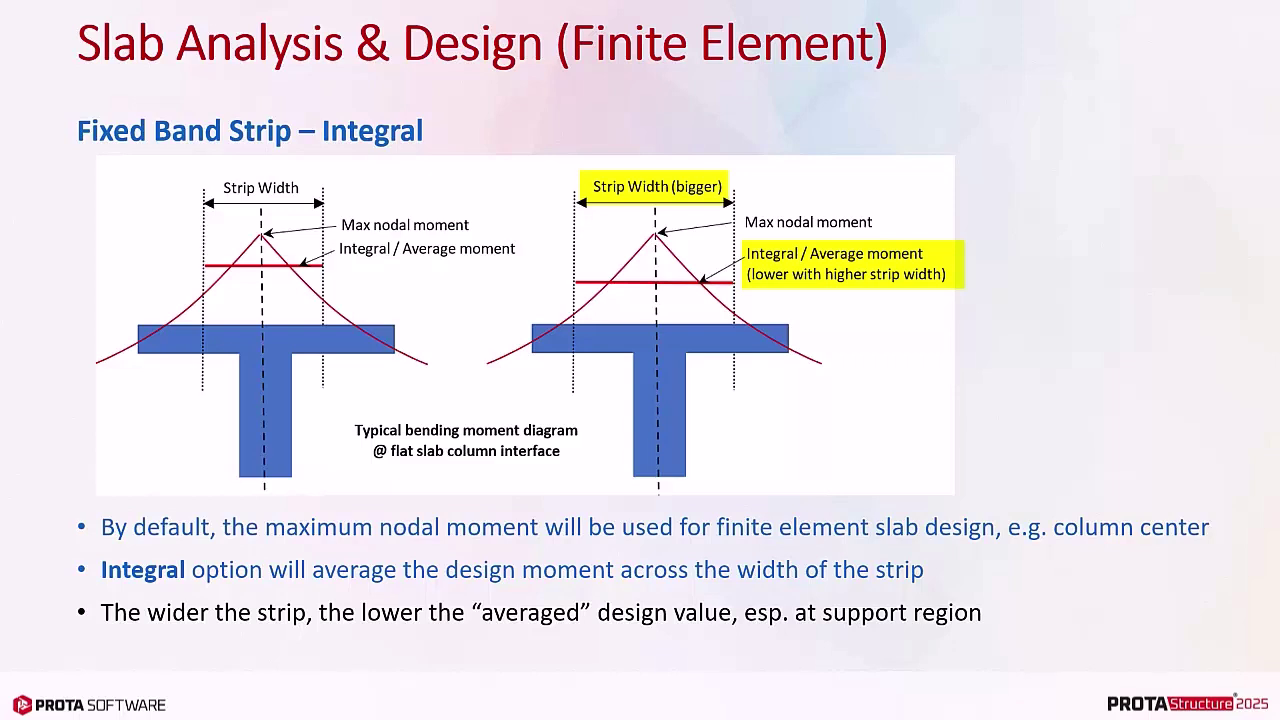
key("Right")
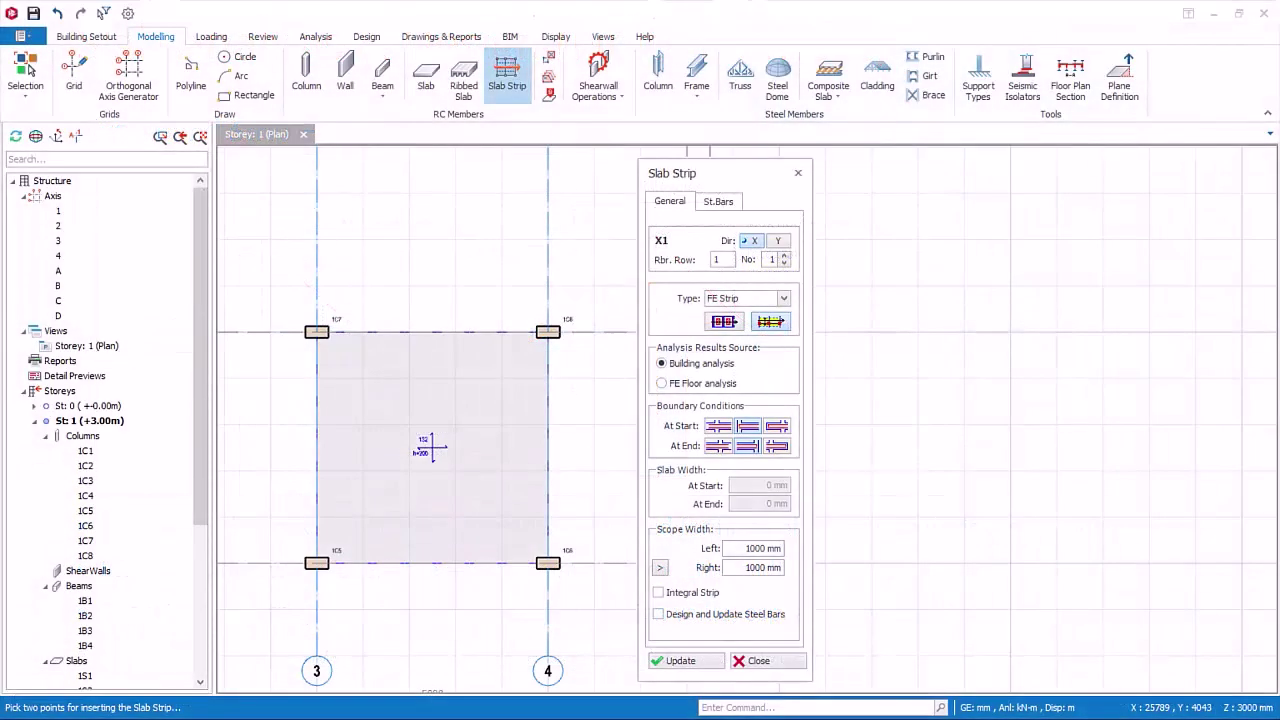
Insert the strip across the flat slab's middle and extend its scope width to axes B and A, 2425 mm left and 2575 mm right.
left_click(279, 442)
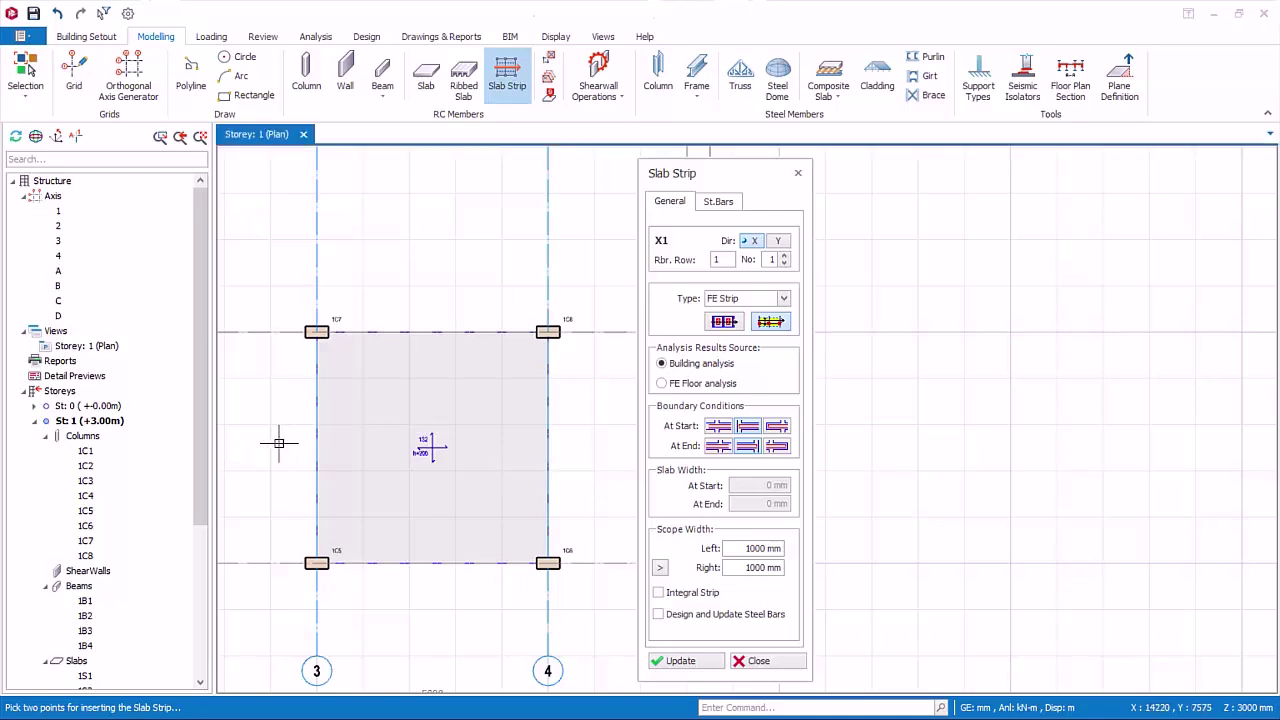
left_click(583, 442)
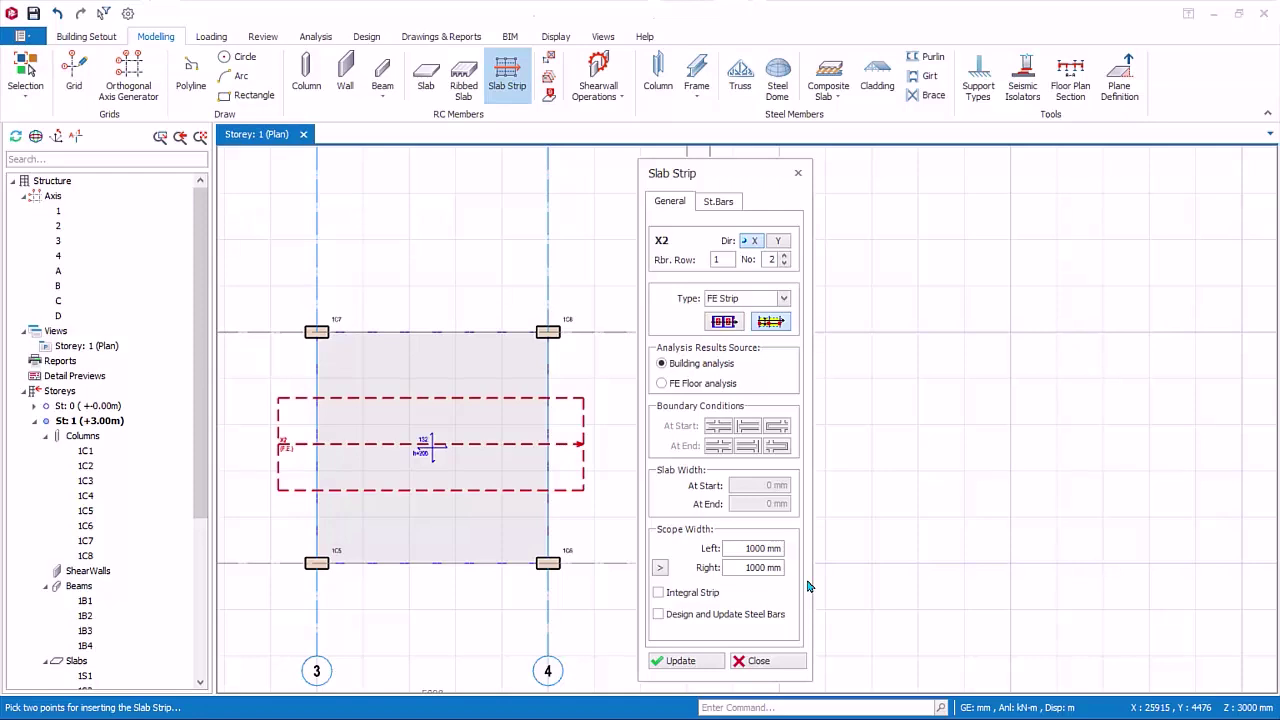
double_click(775, 548)
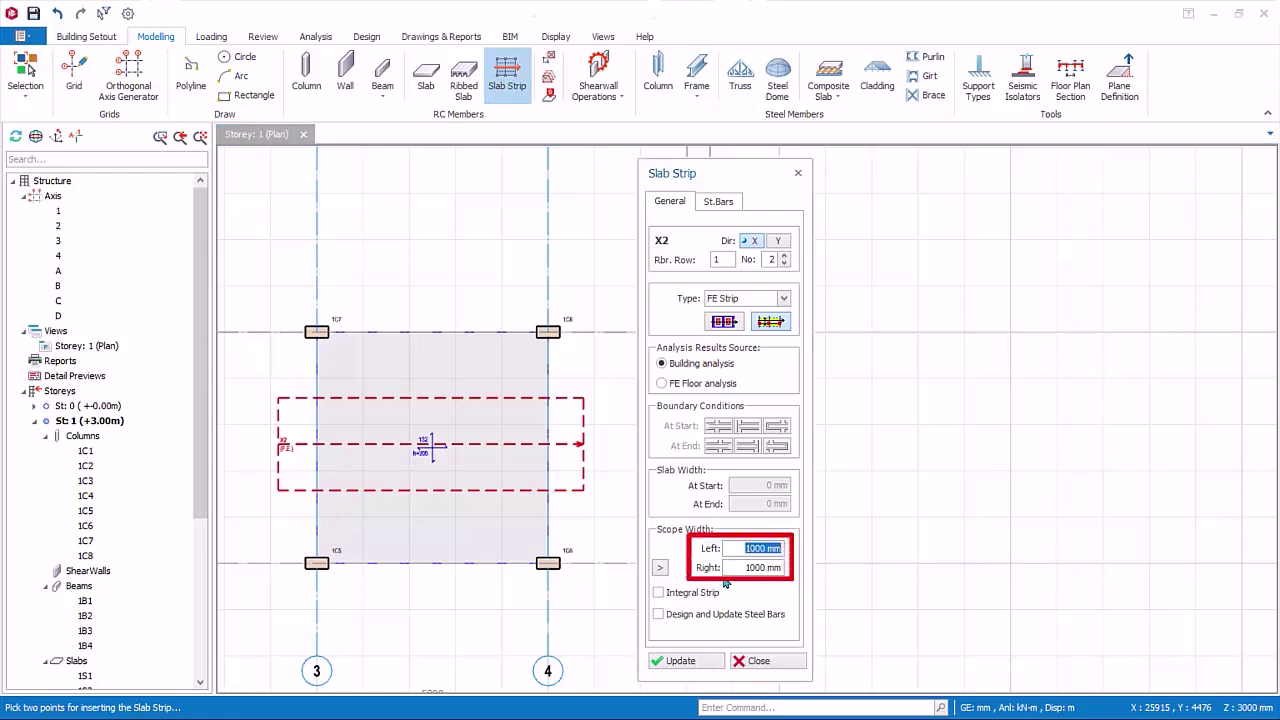
double_click(741, 567)
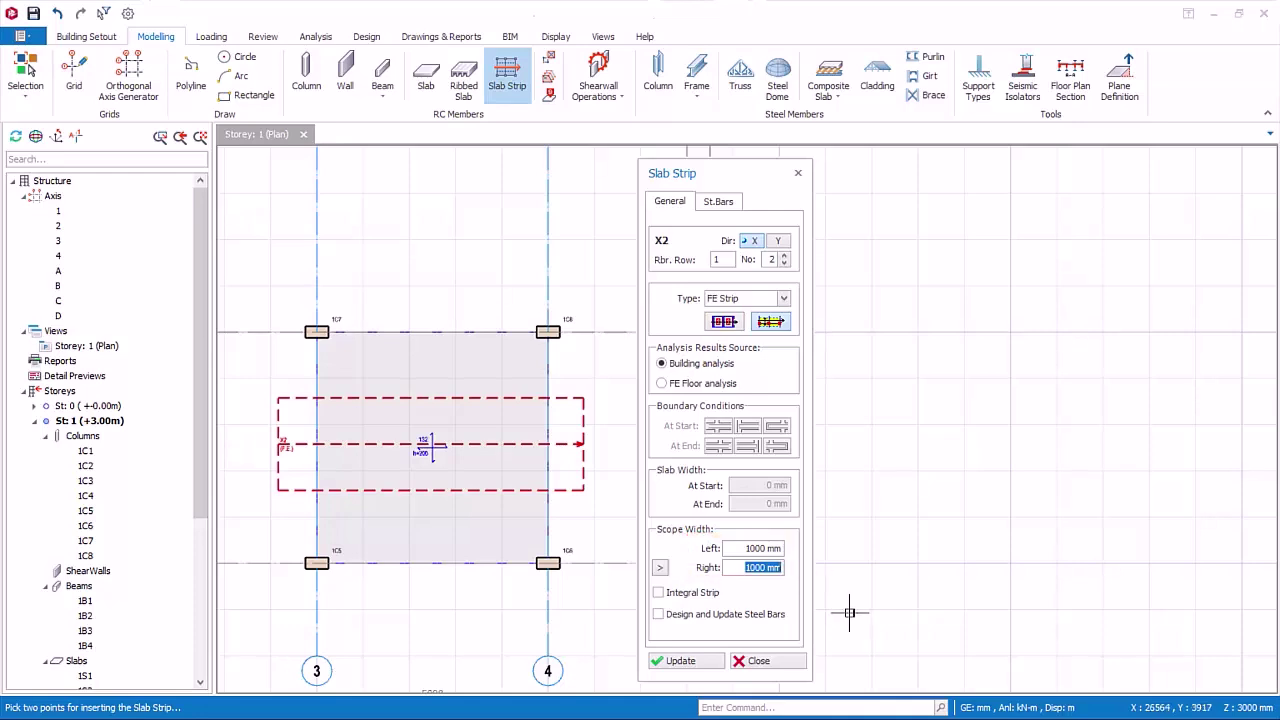
left_click(659, 567)
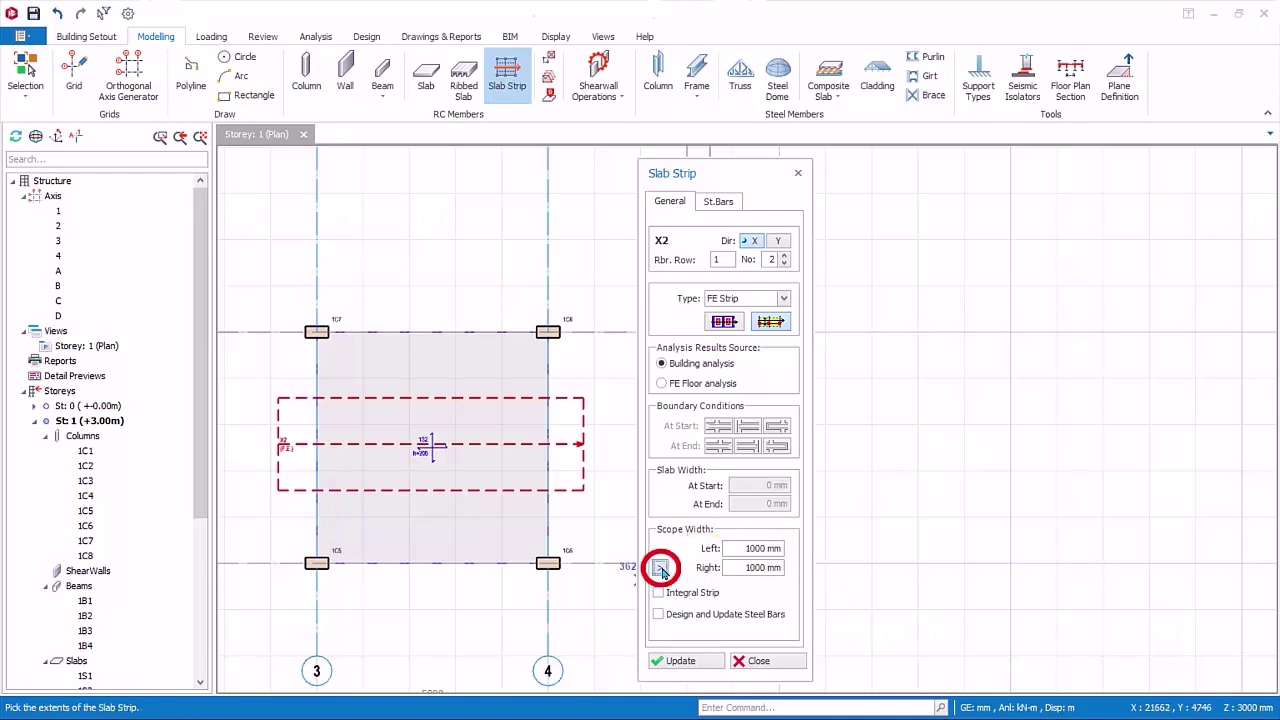
left_click(409, 331)
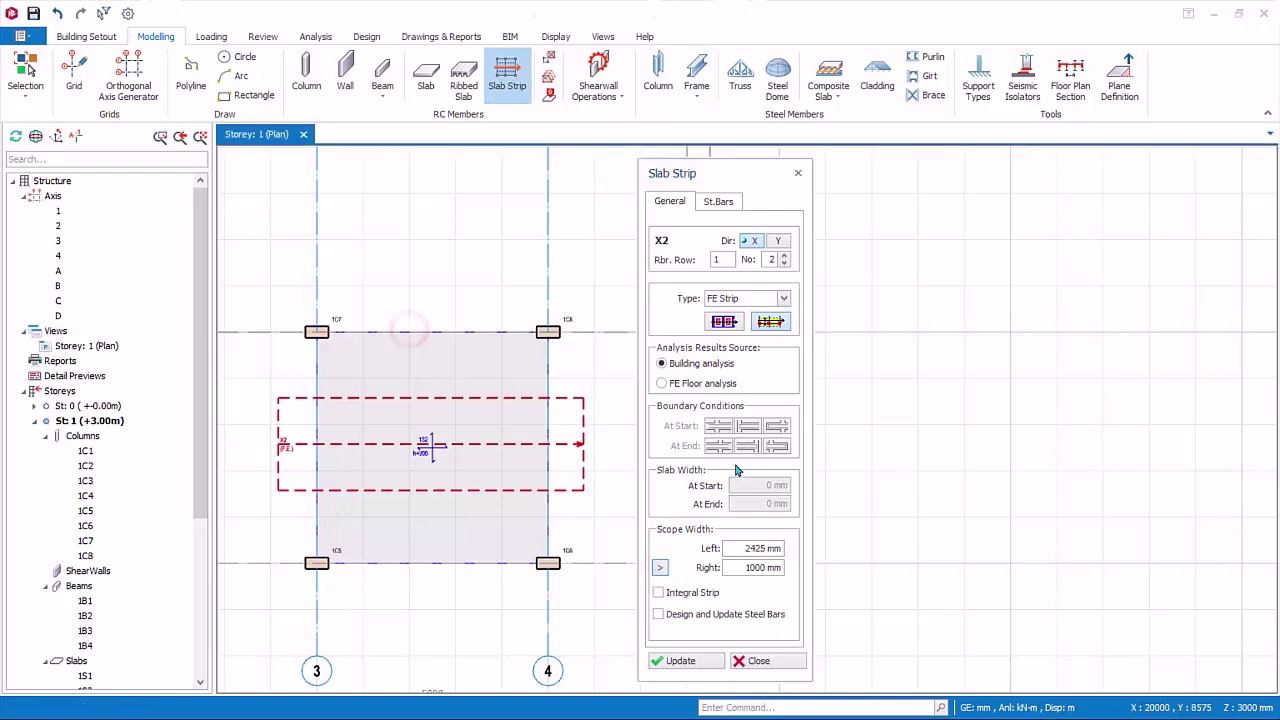
left_click(741, 548)
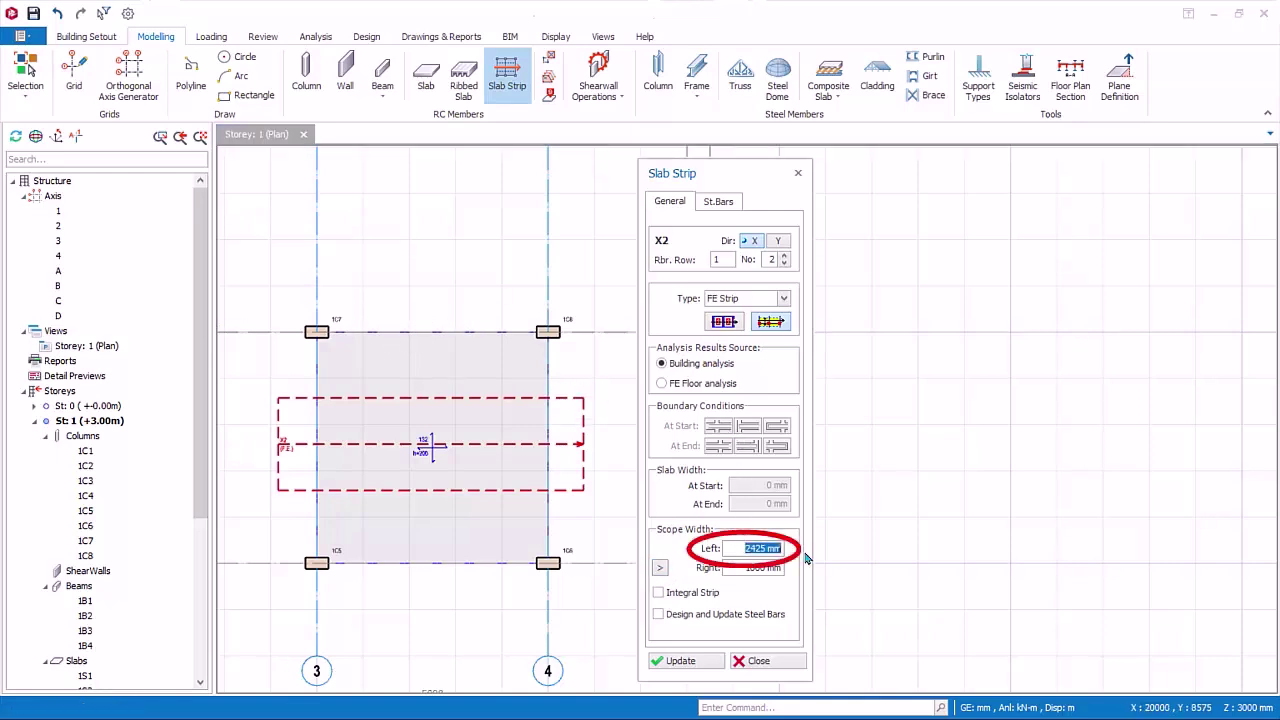
left_click(661, 568)
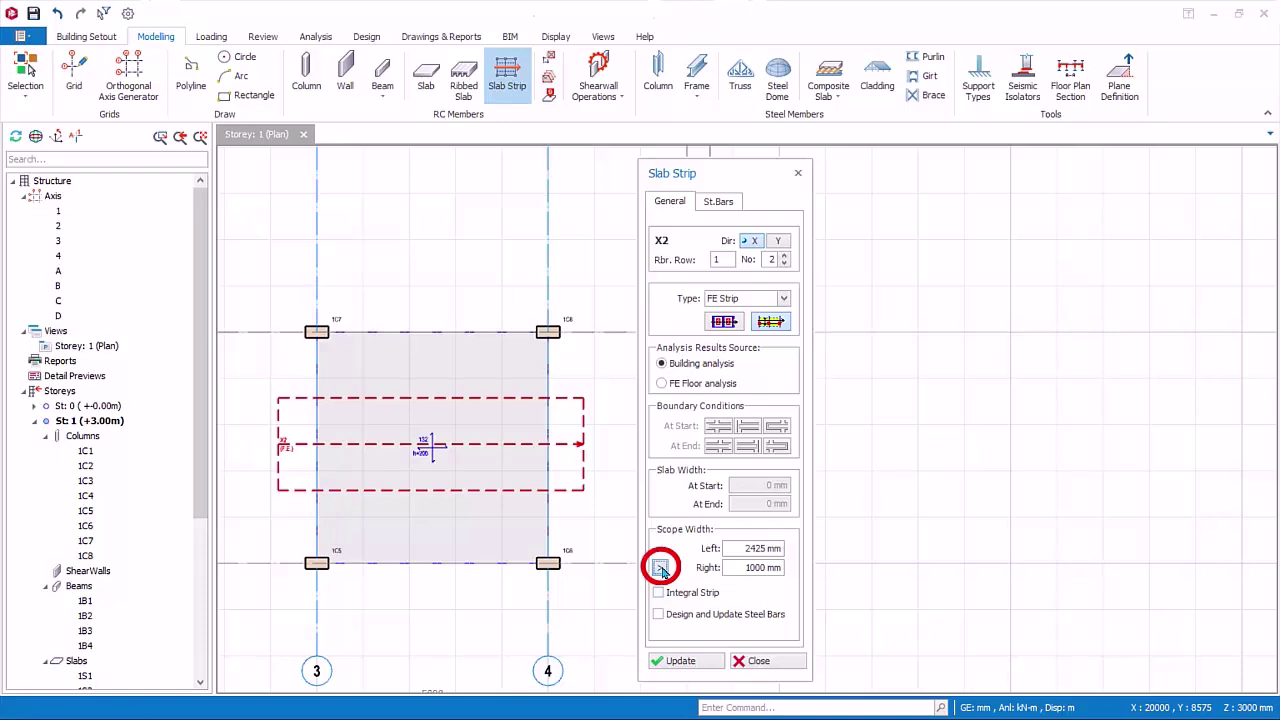
left_click(410, 562)
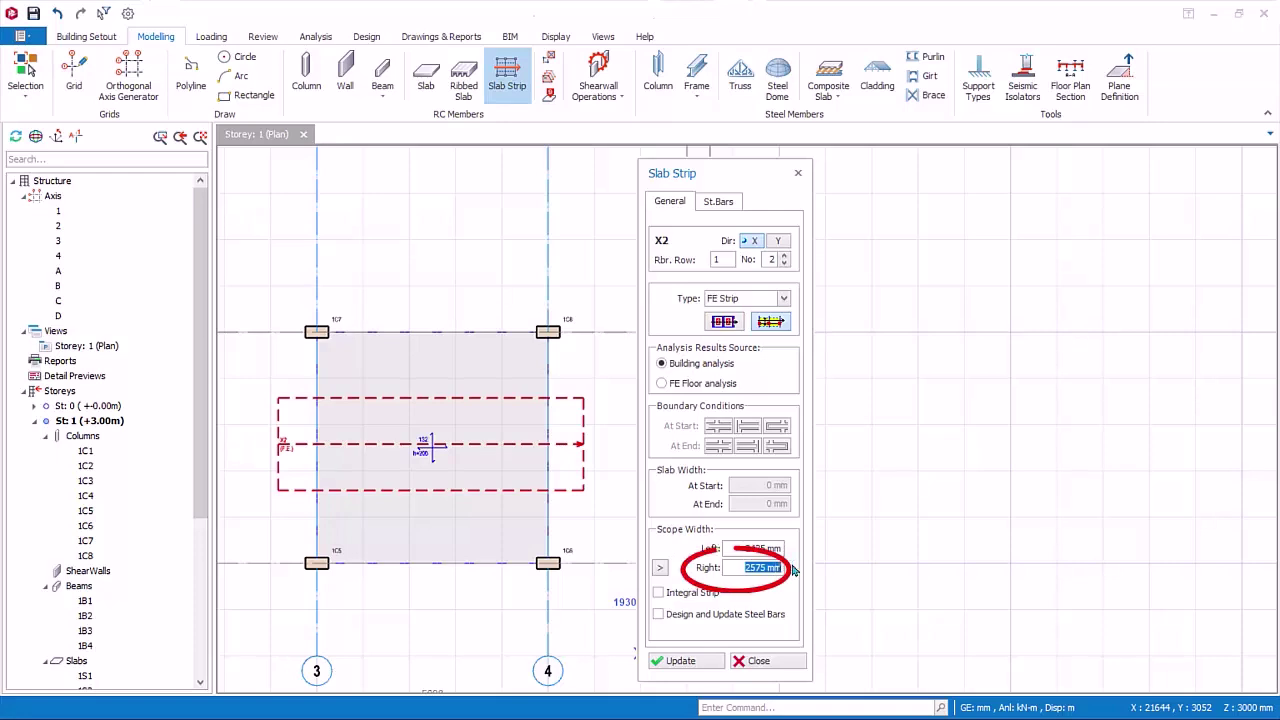
left_click(684, 664)
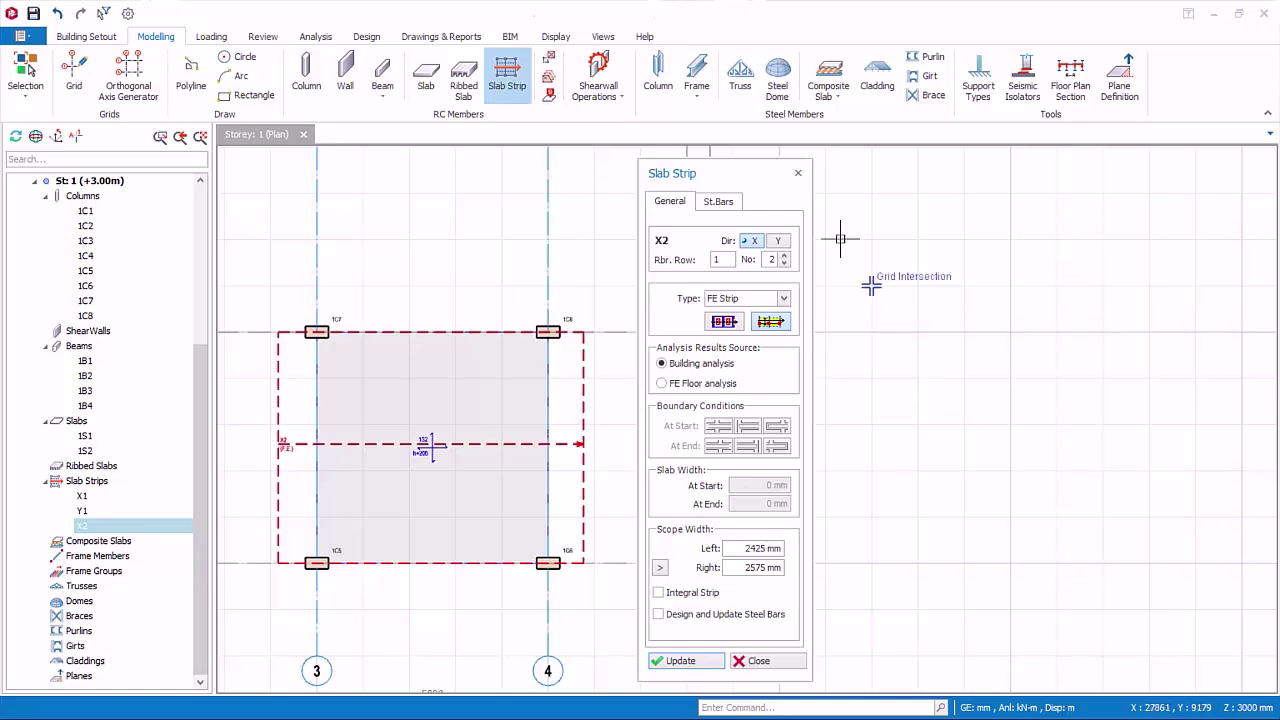
Insert a Y-direction fixed band strip through the flat slab's middle, with its scope width reaching axes 3 and 4, and finish inserting strips.
left_click(778, 245)
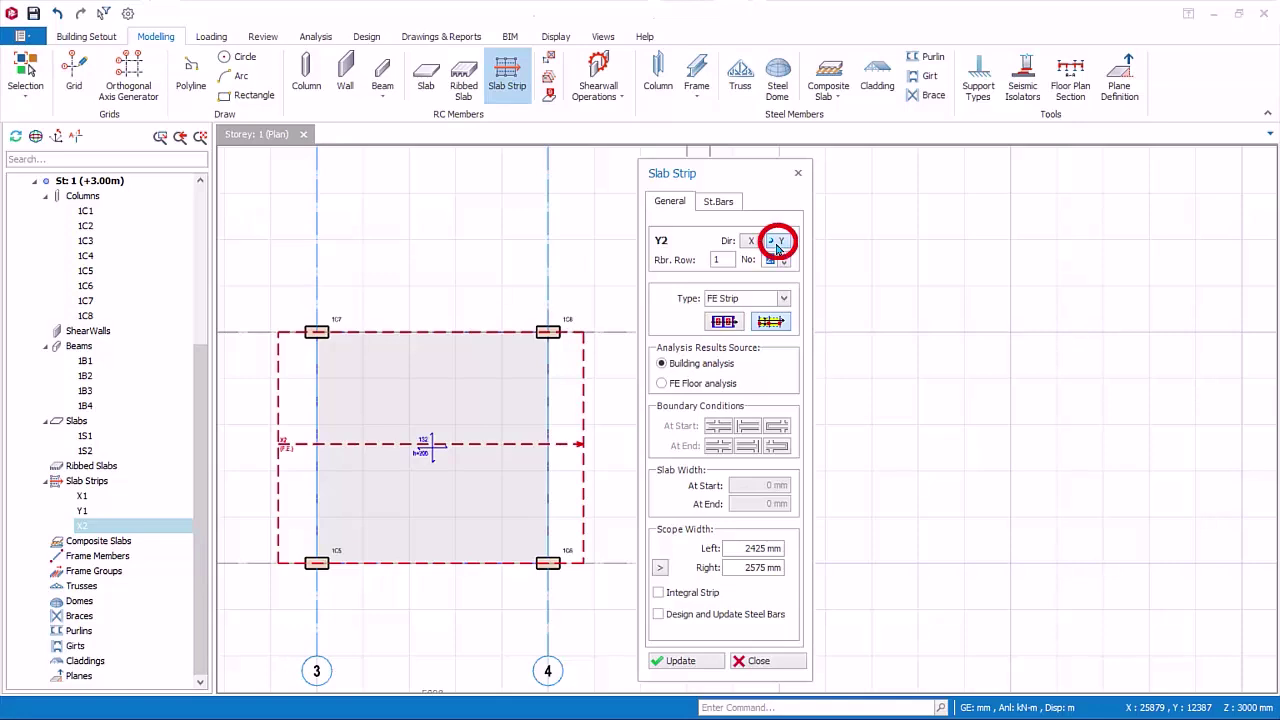
left_click(428, 607)
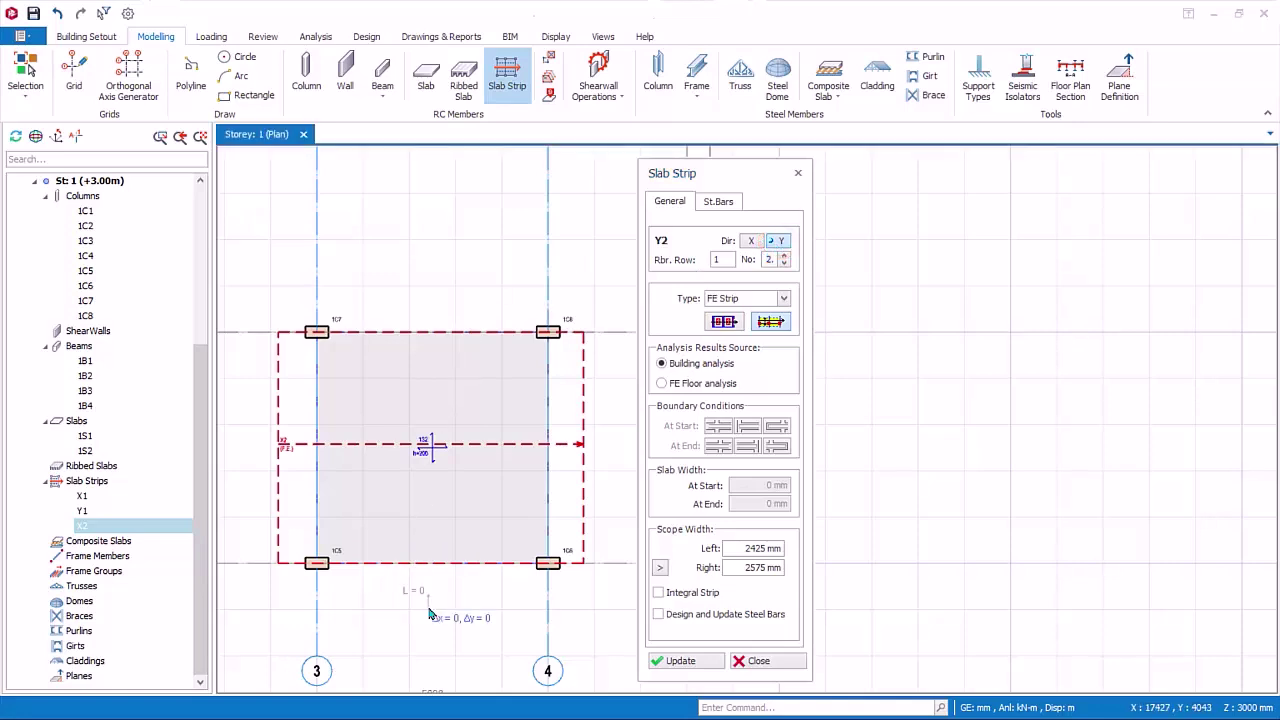
left_click(430, 270)
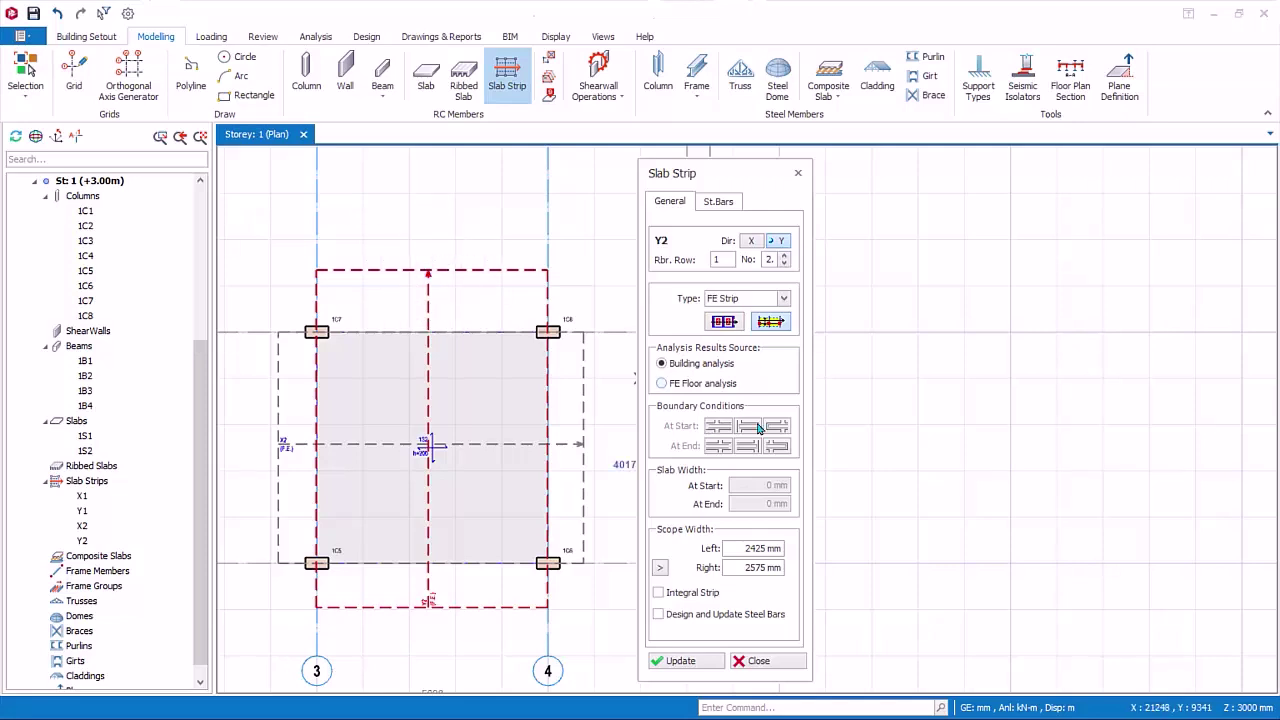
left_click(661, 568)
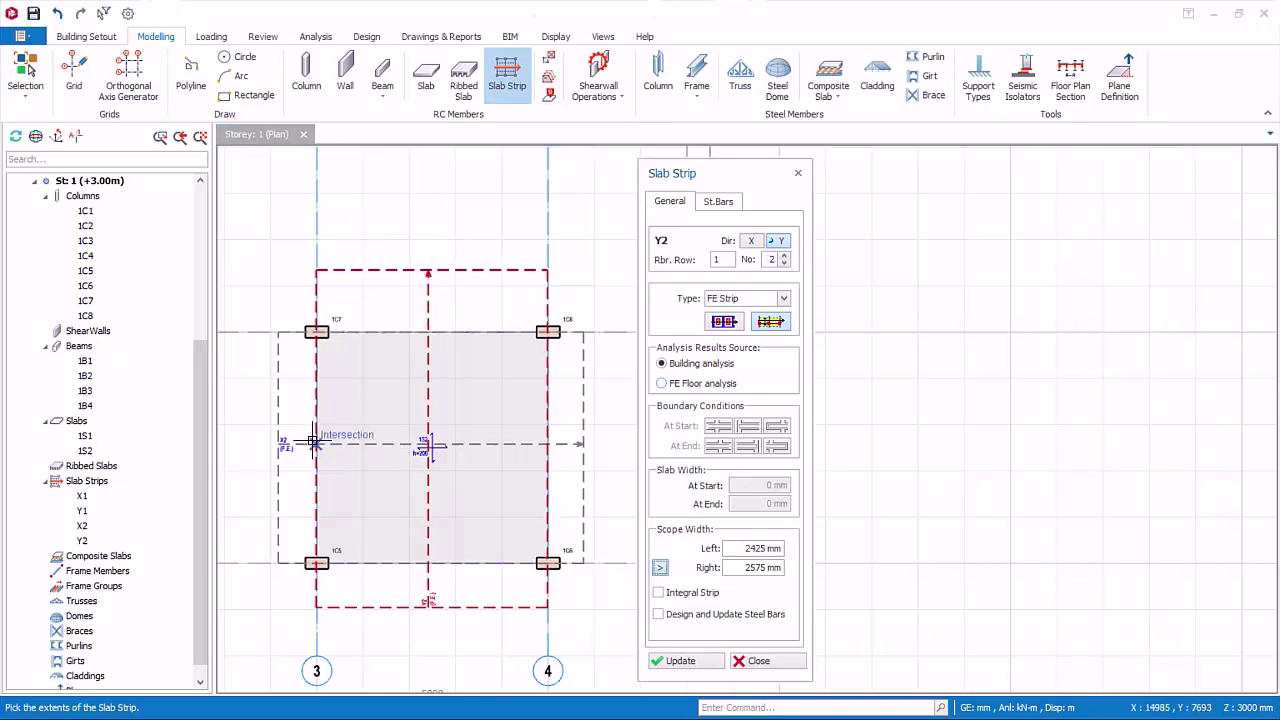
left_click(662, 568)
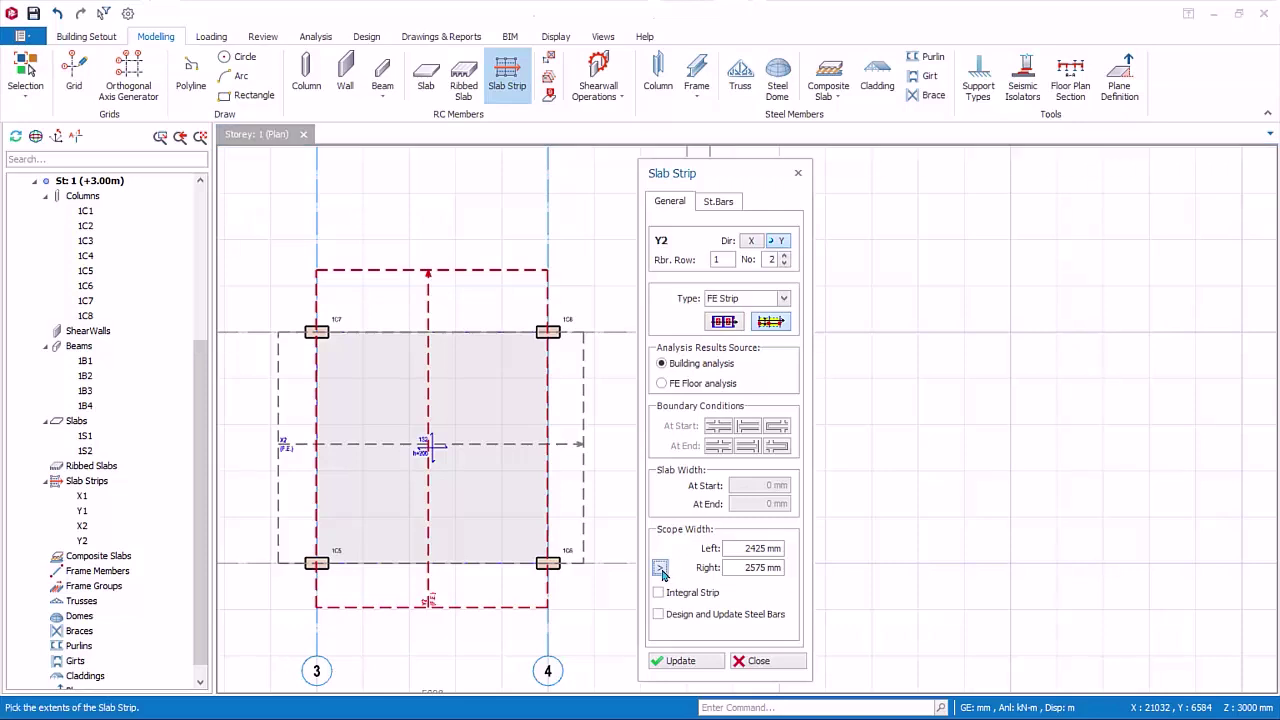
left_click(681, 662)
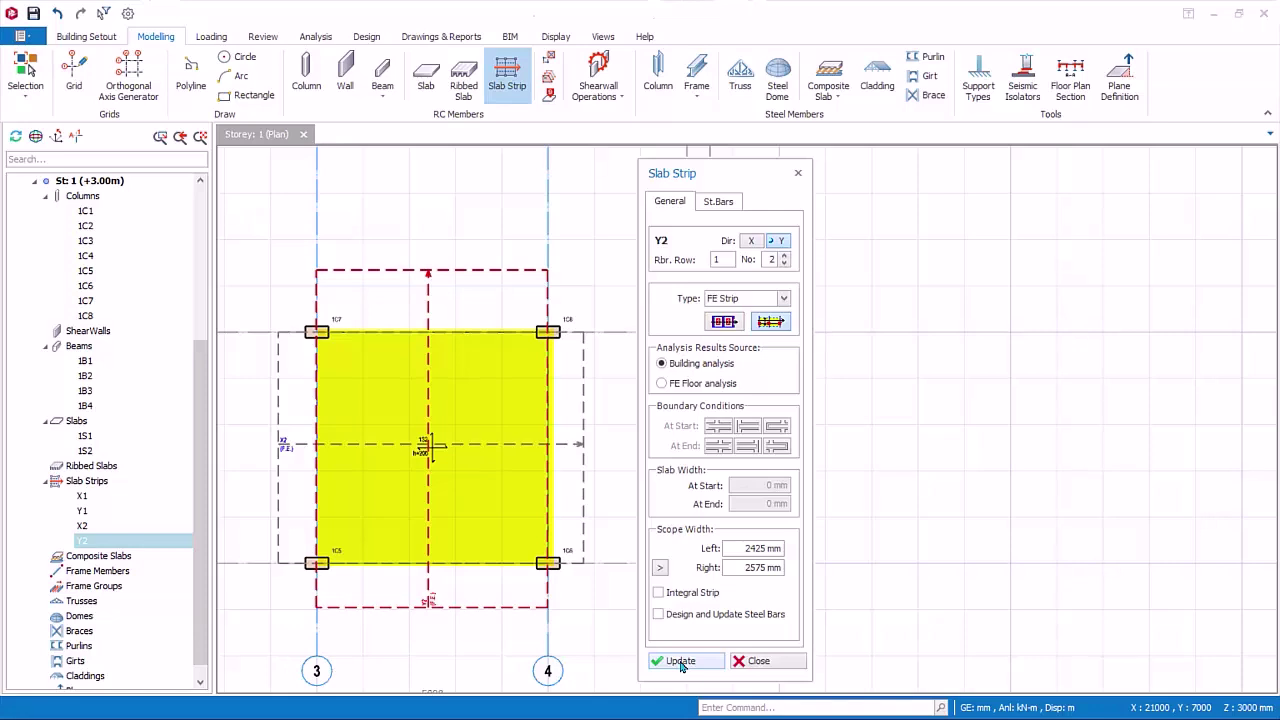
left_click(762, 661)
In Building Analysis, check which bar diameters of the Grade 500 (Type 2) rebar material are enabled for slabs.
middle_click_drag(696, 432, 1207, 416)
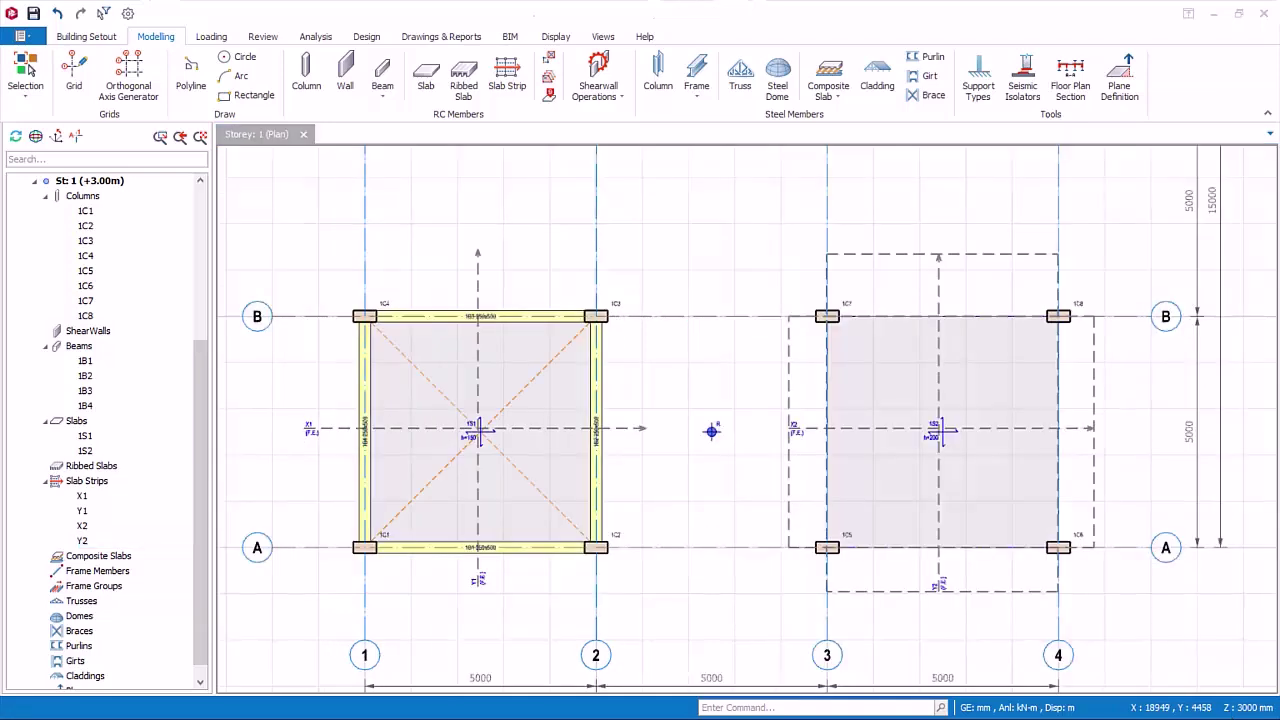
left_click(317, 40)
left_click(75, 99)
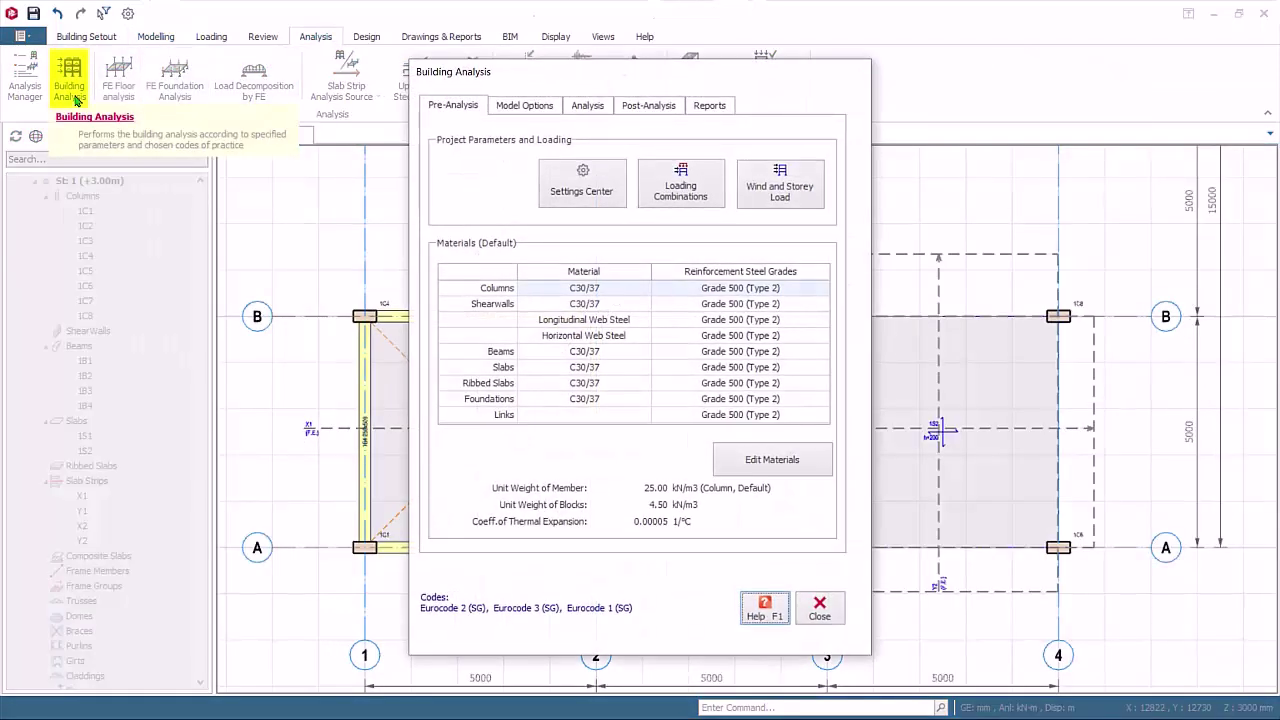
left_click(749, 470)
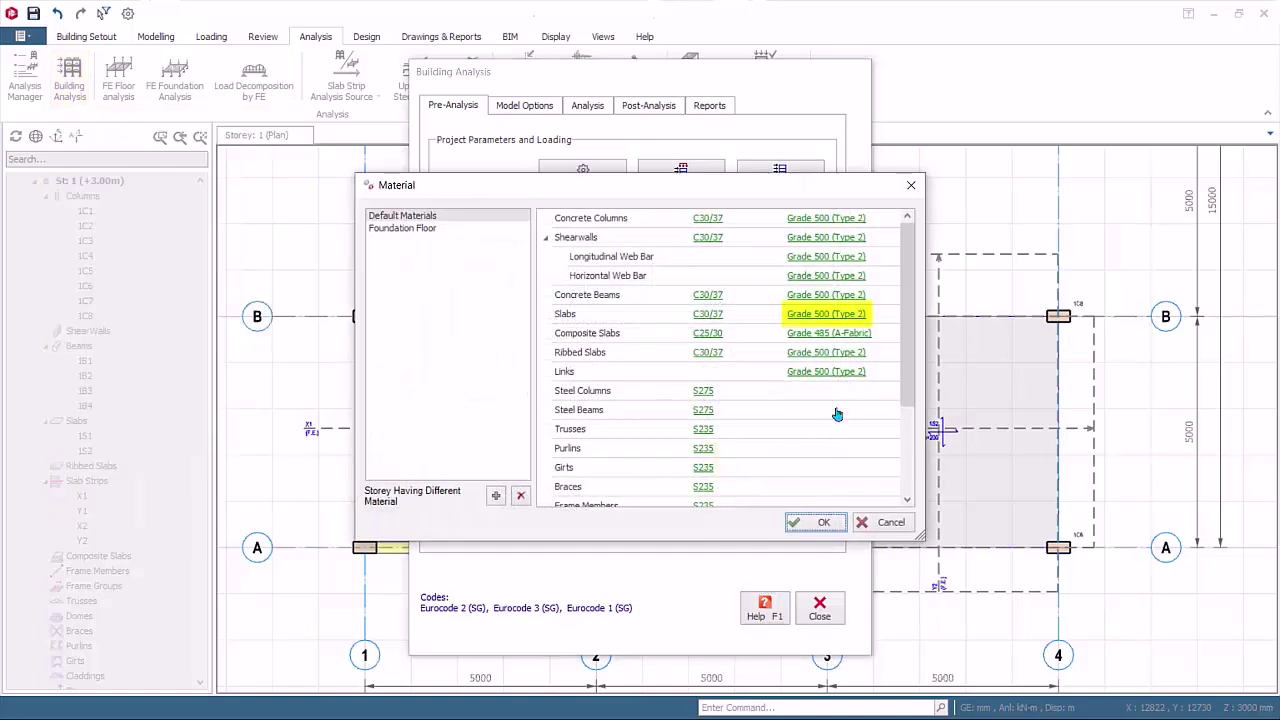
left_click(843, 316)
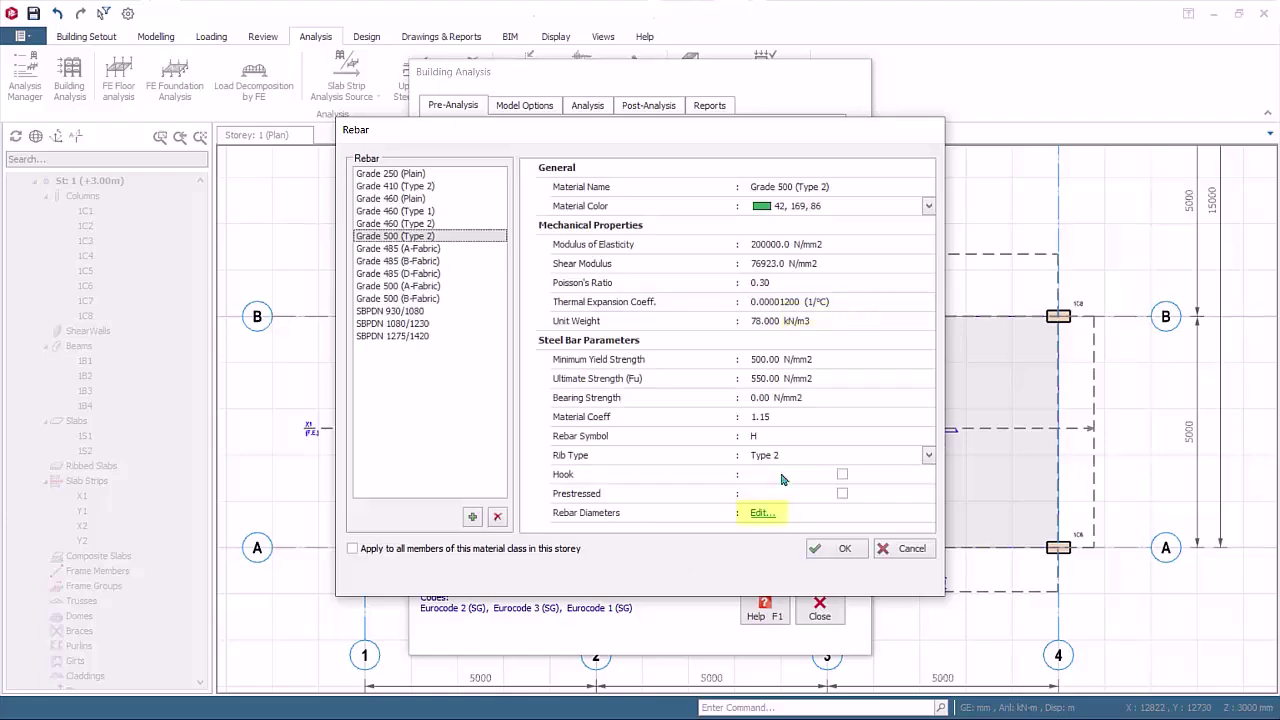
left_click(759, 513)
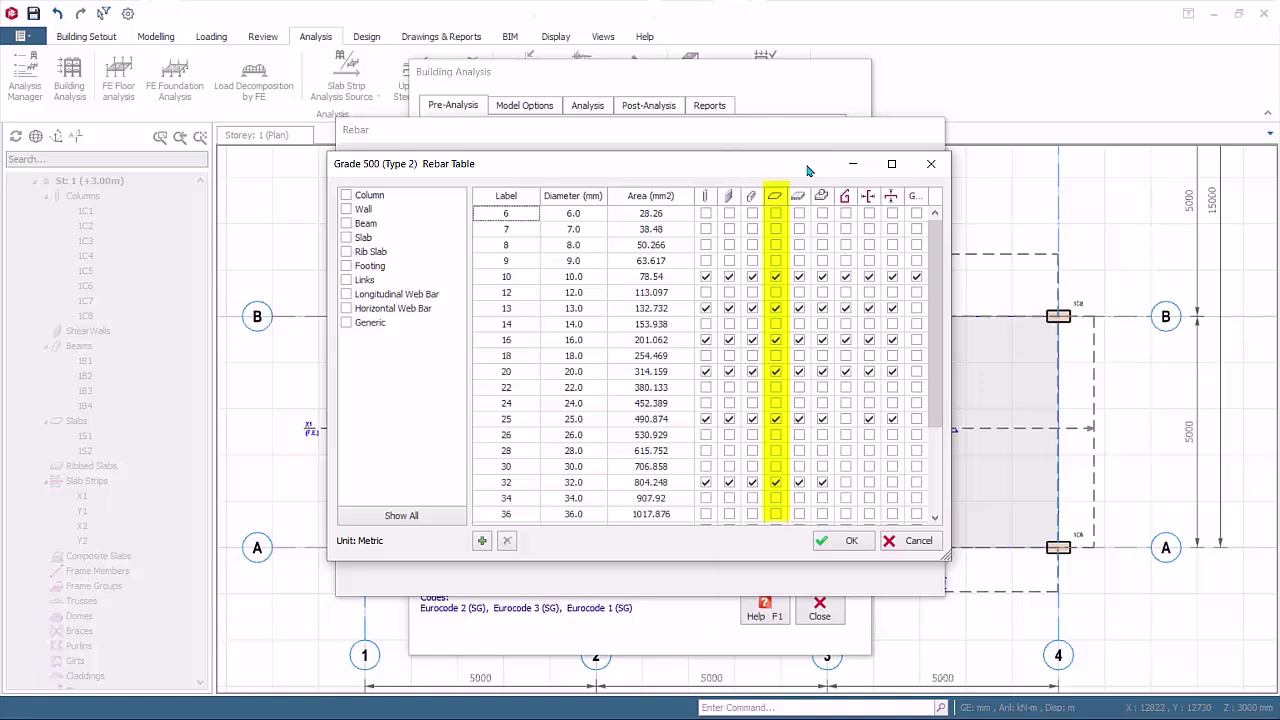
left_click(346, 237)
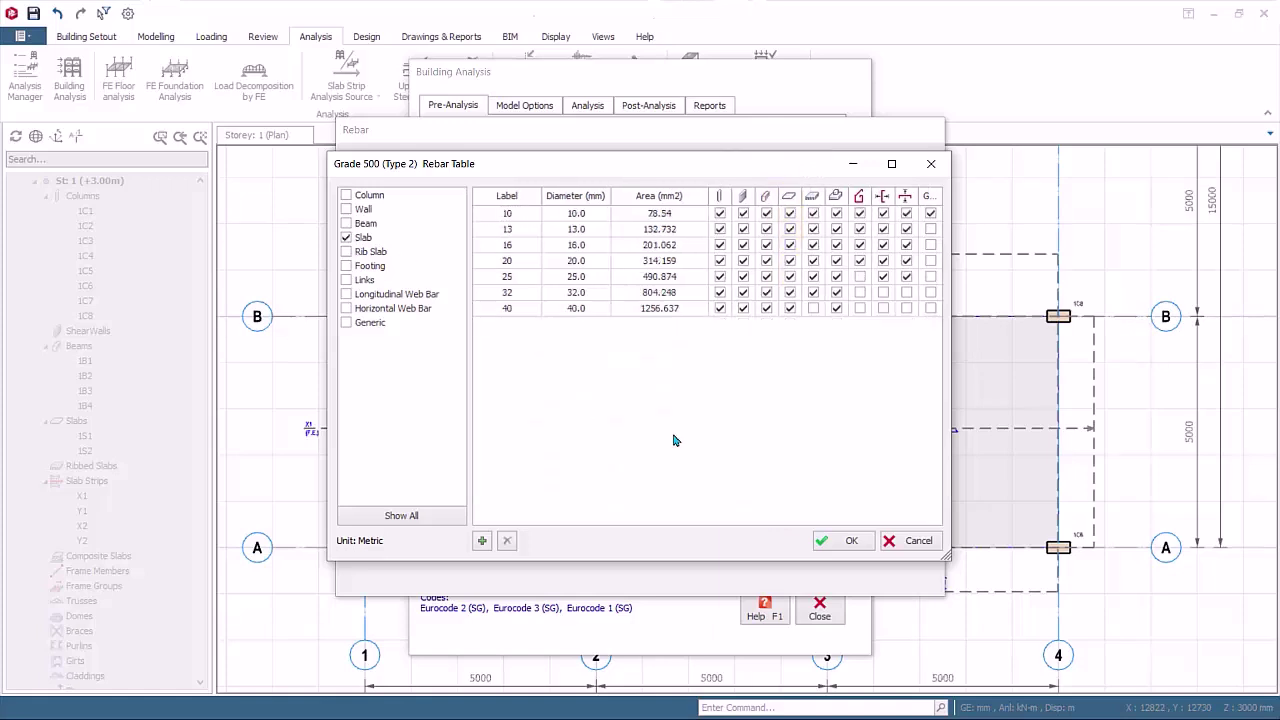
left_click(850, 541)
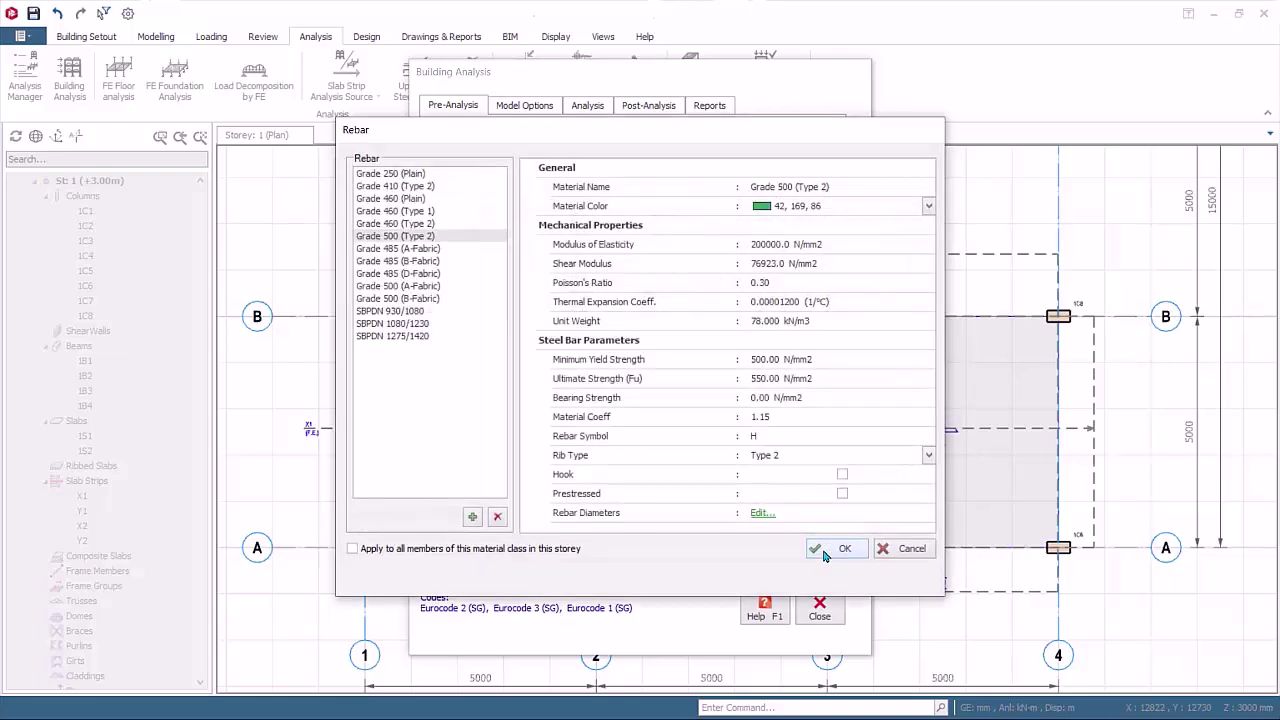
left_click(838, 549)
left_click(822, 524)
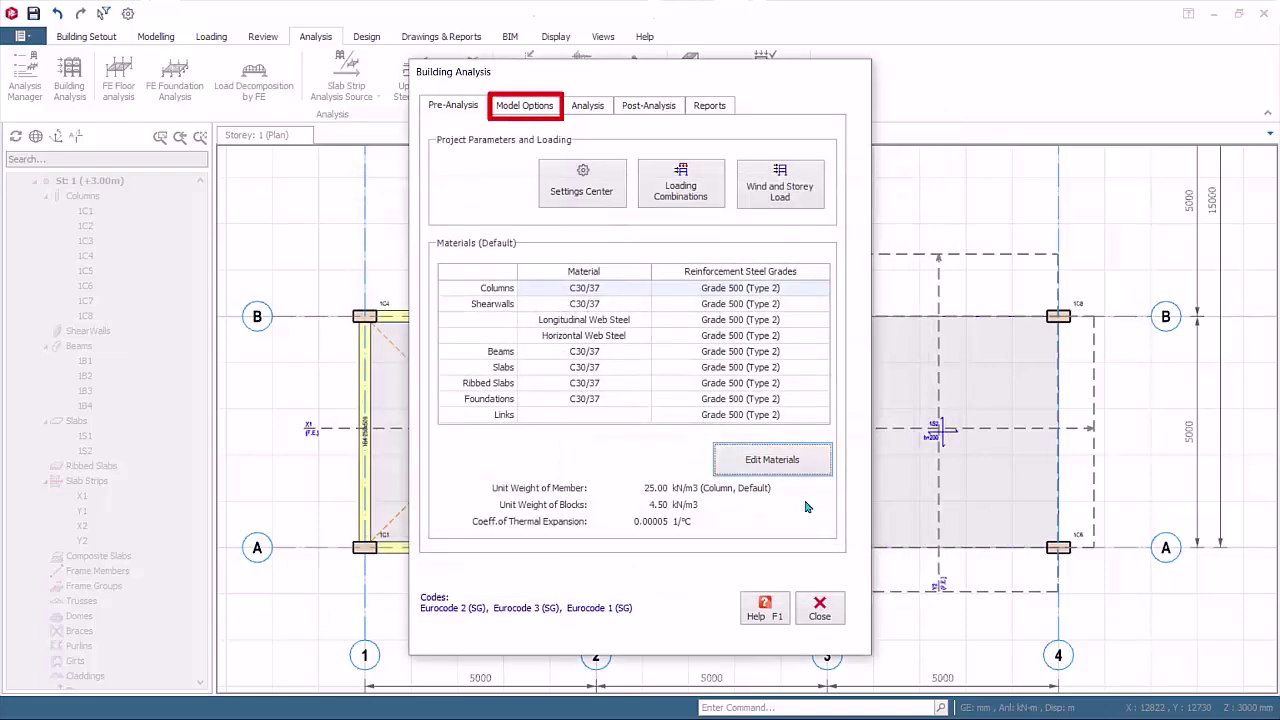
Include slabs in the building model's finite element mesh, with storey 1 (+3.00m) as the meshed storey.
left_click(526, 108)
left_click(586, 132)
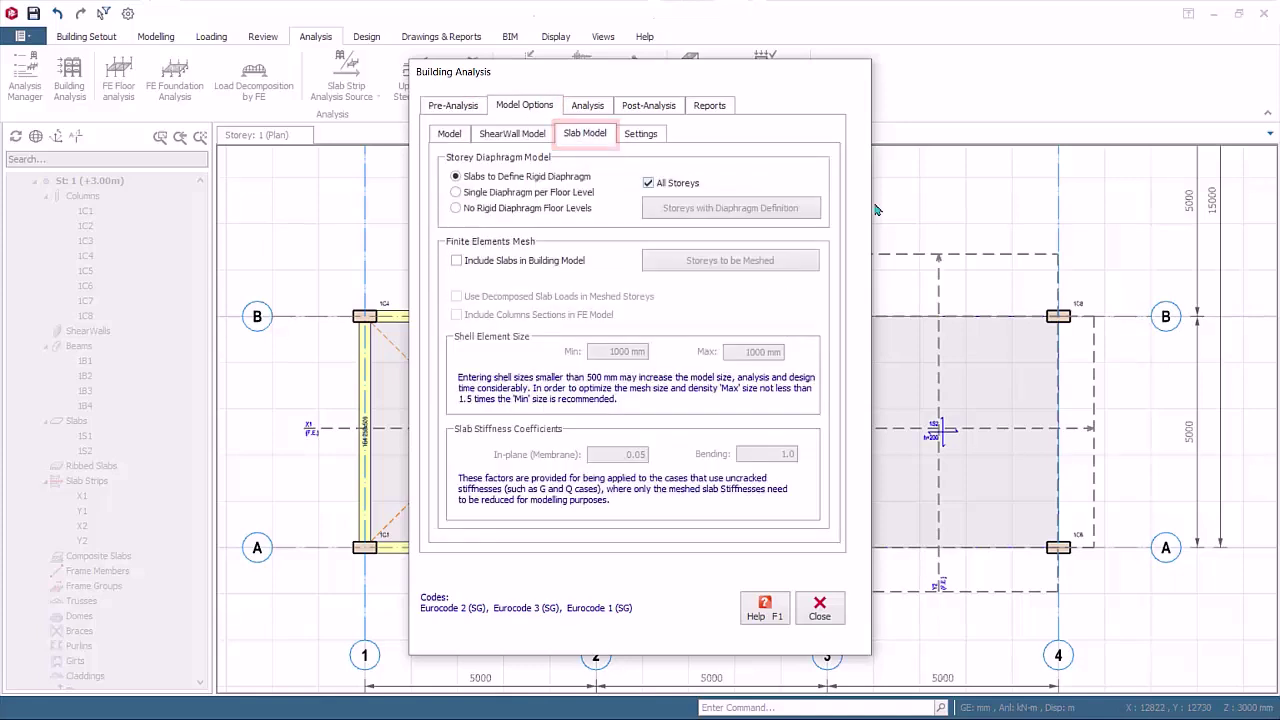
left_click(457, 261)
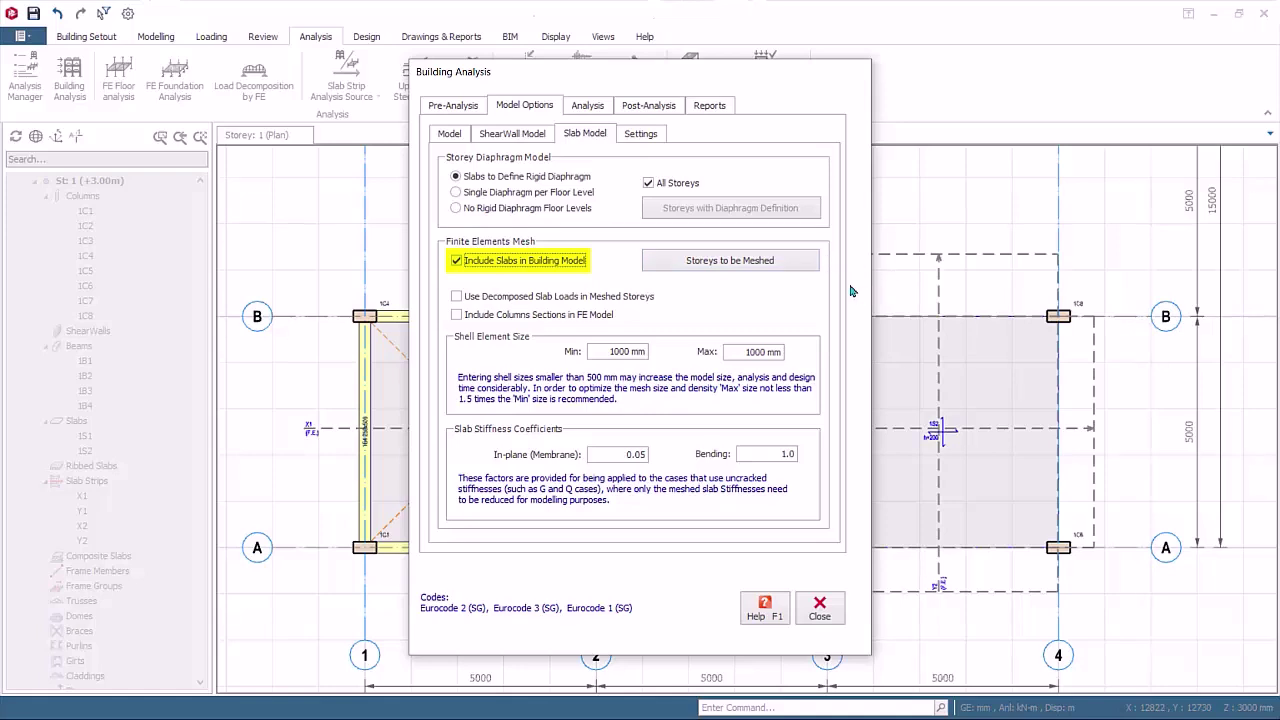
left_click(803, 263)
left_click(729, 286)
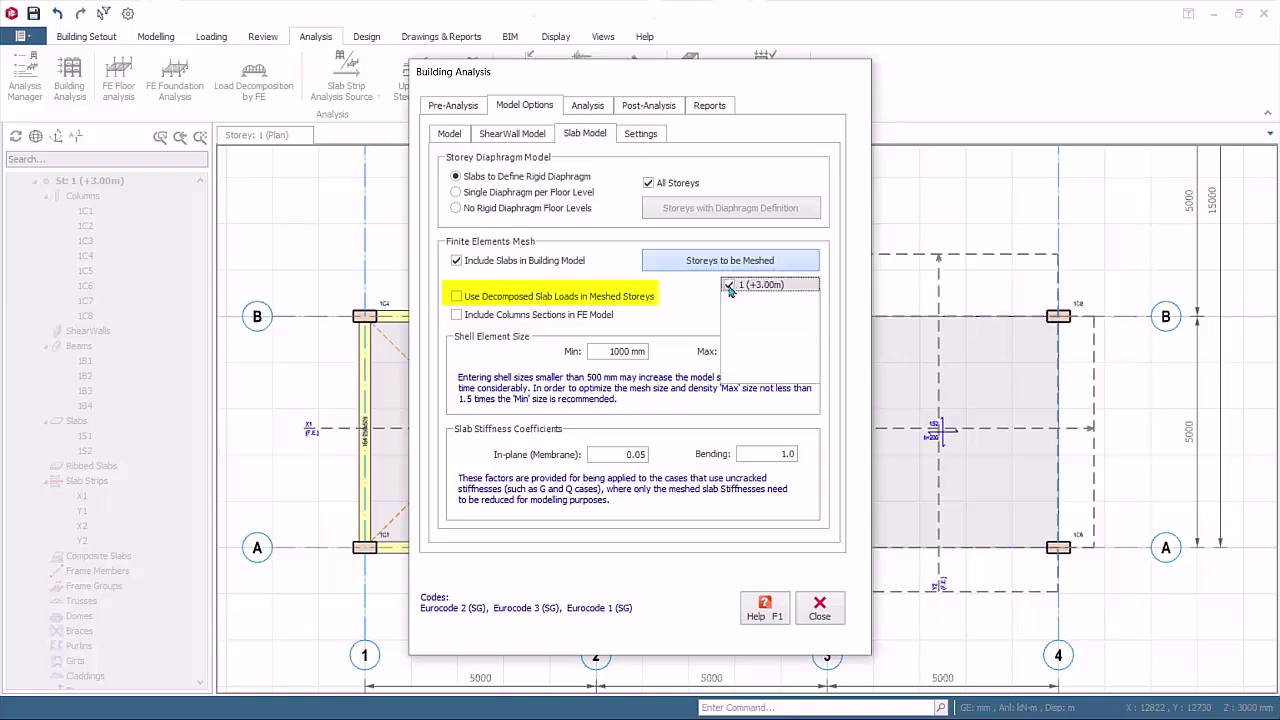
Set the slab mesh's minimum shell element size to 800 mm and the slab bending stiffness coefficient to 0.3.
left_click(682, 266)
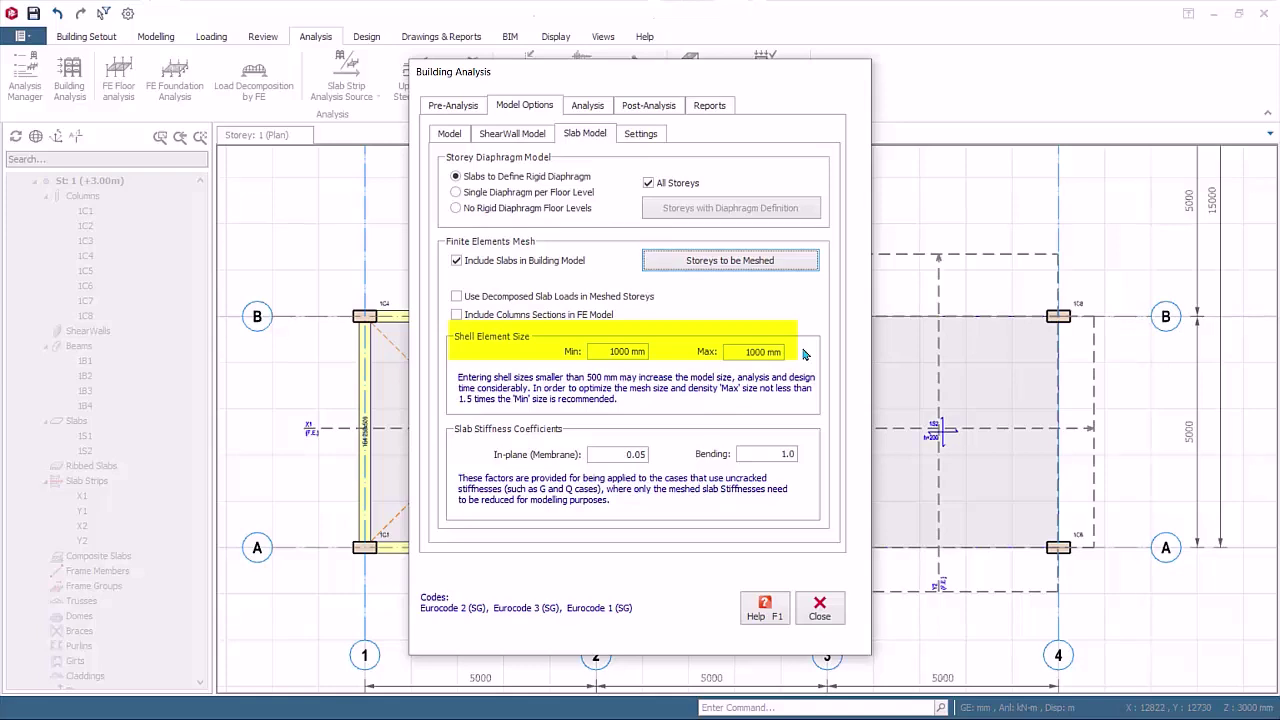
double_click(620, 351)
type("800")
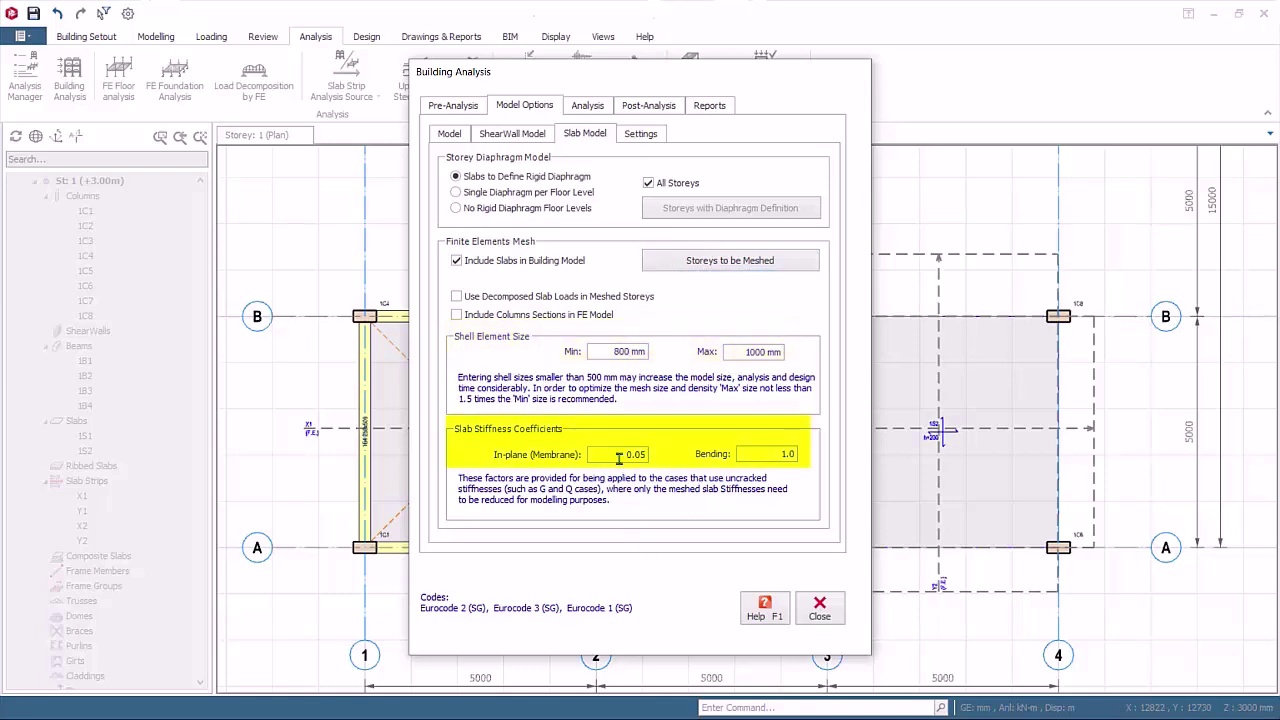
double_click(619, 458)
left_click(785, 454)
type("0.3")
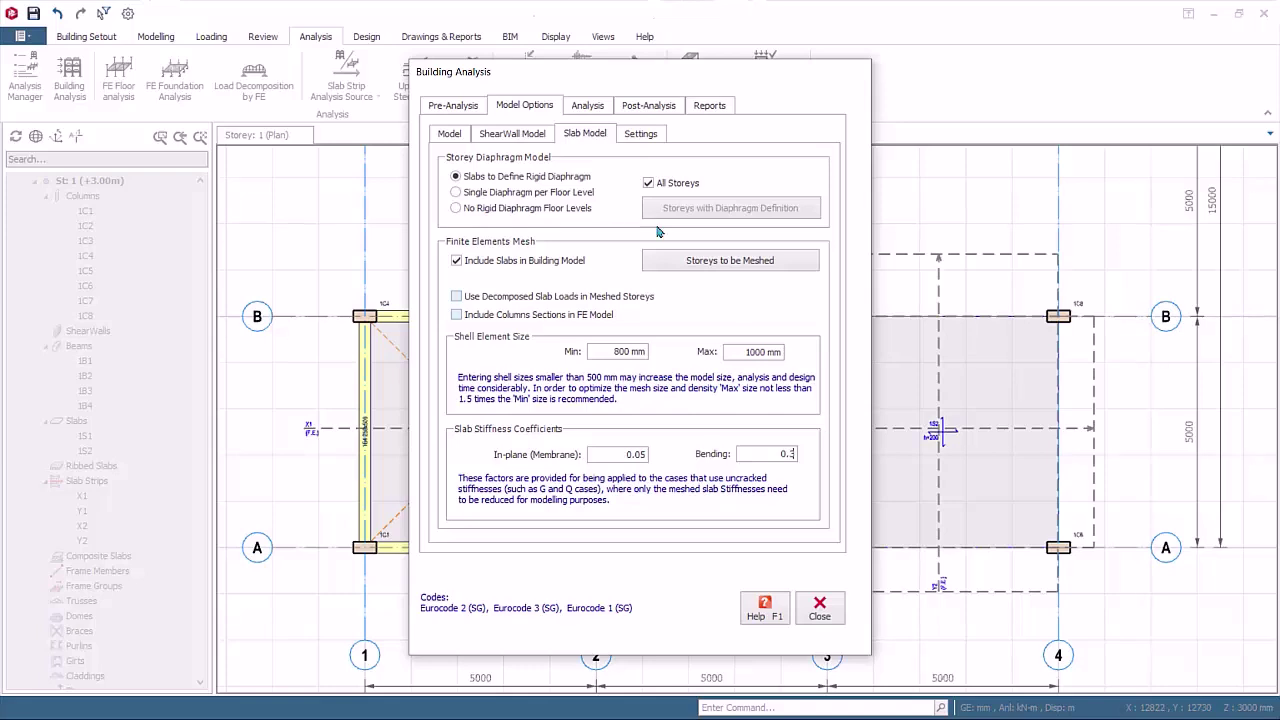
Run the building analysis without any batch design options and close the Building Analysis dialog.
left_click(586, 106)
left_click(738, 163)
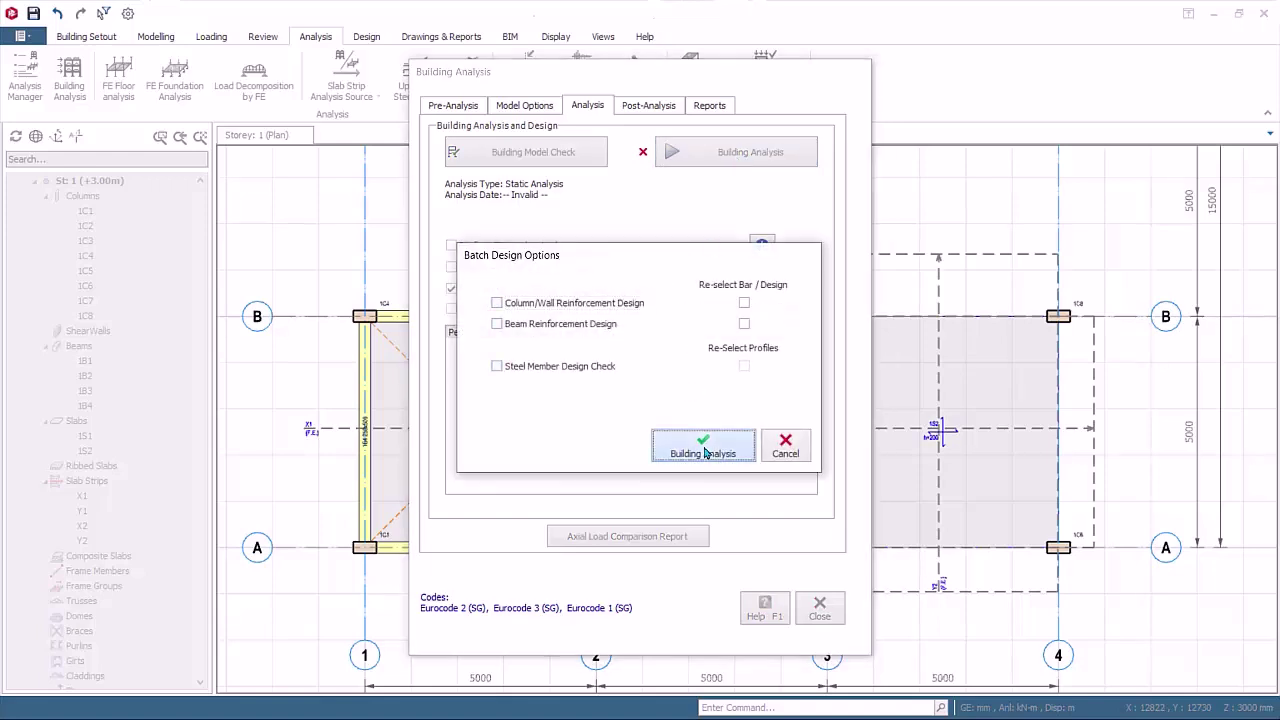
left_click(706, 449)
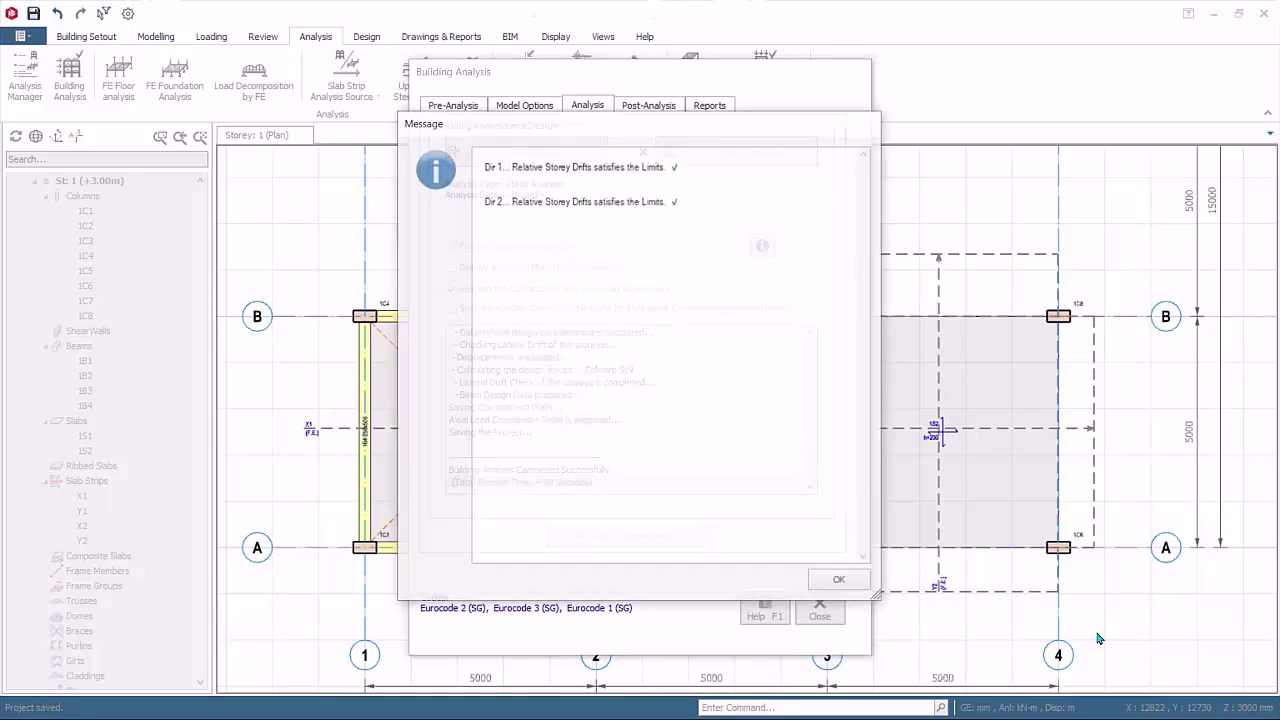
left_click(862, 590)
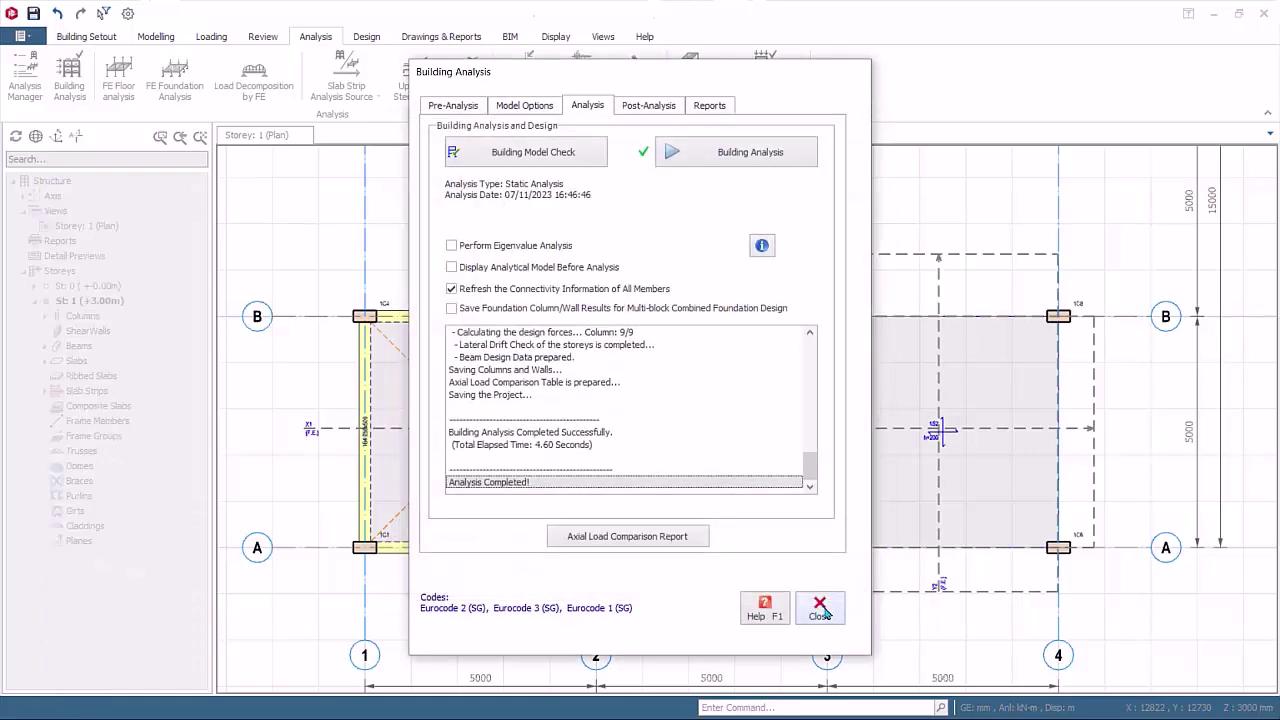
left_click(821, 611)
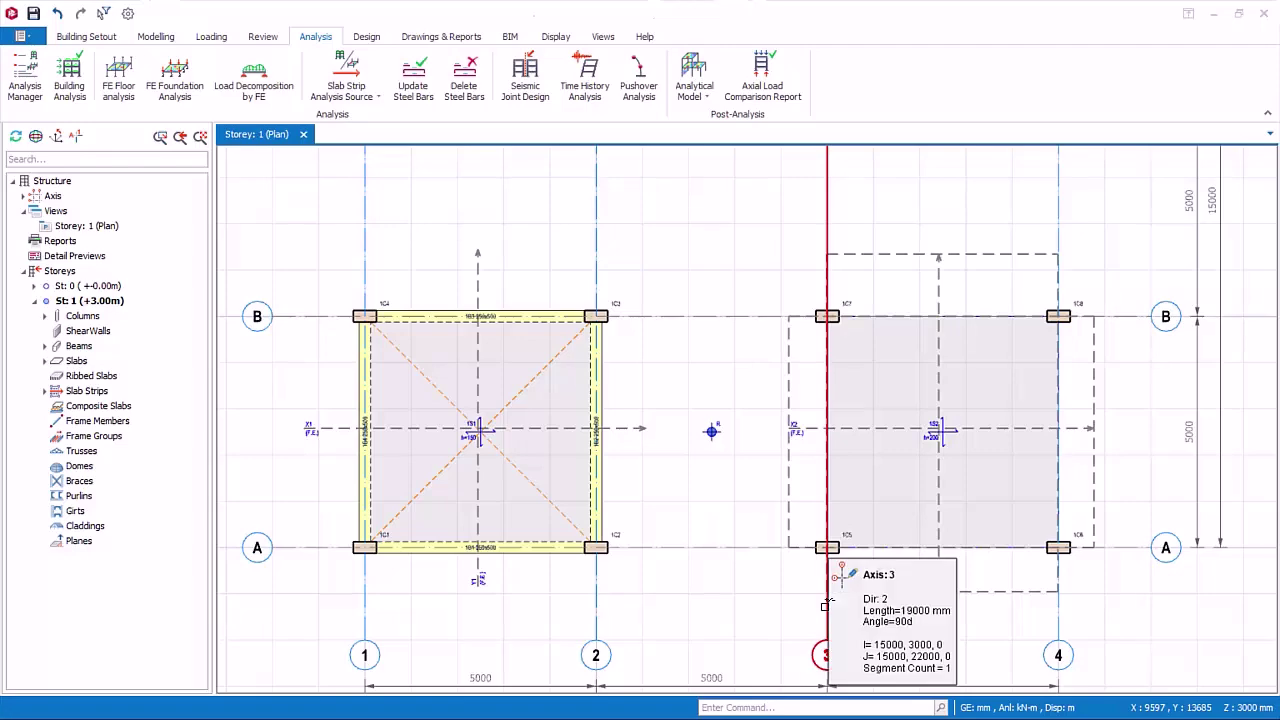
Open the building's analytical model, view and hide the displaced shape, and inspect a shell element of the beam-supported slab.
left_click(700, 78)
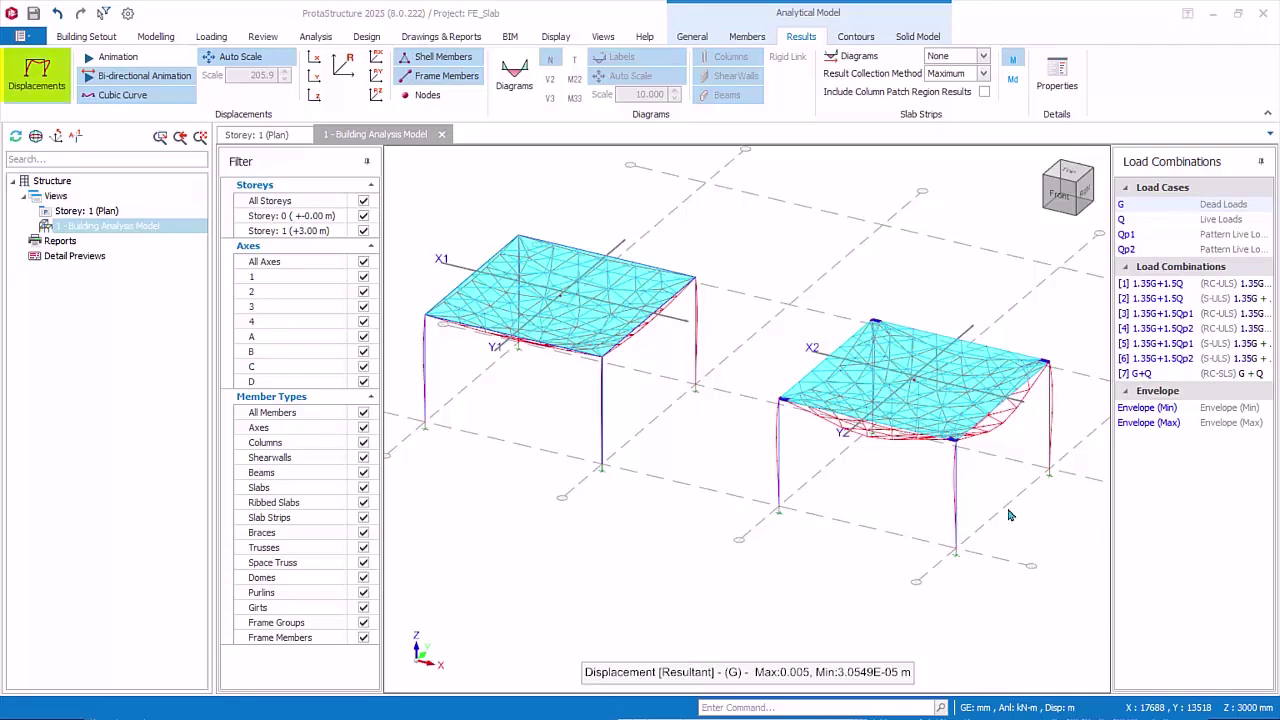
scroll(1010, 515, "up", 4)
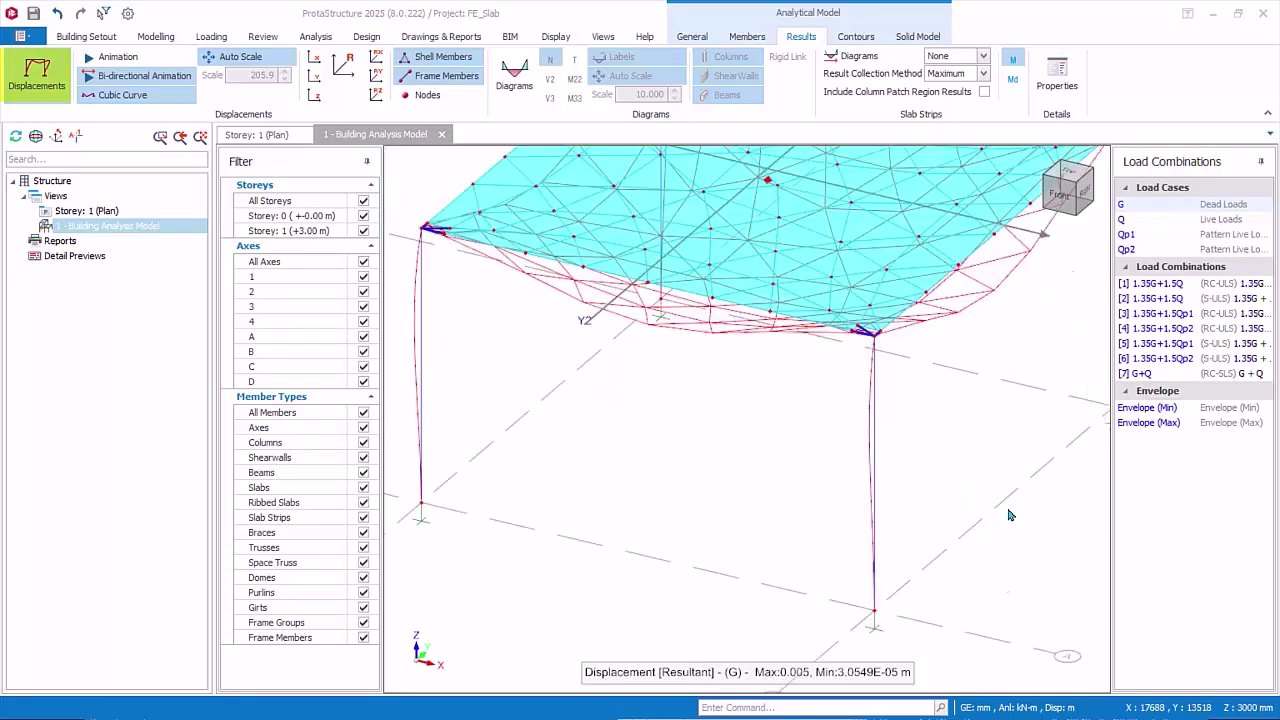
scroll(900, 450, "down", 2)
left_click(38, 80)
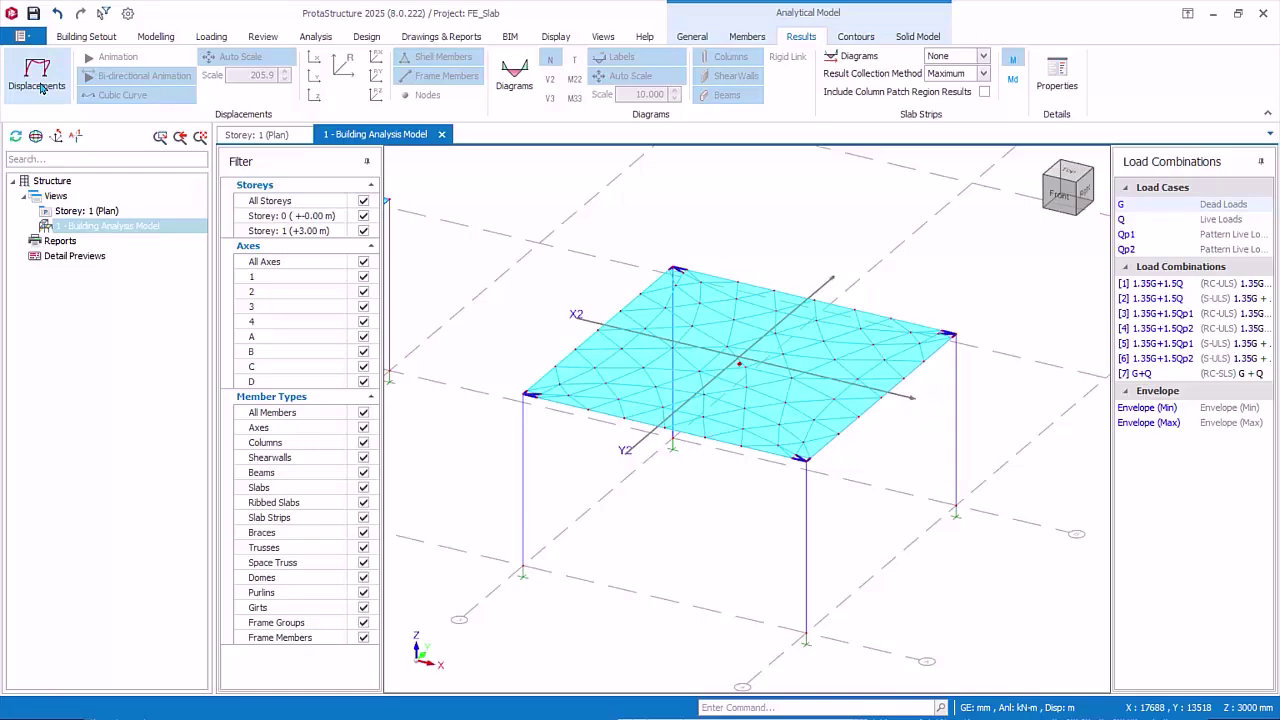
middle_click_drag(634, 543, 800, 546)
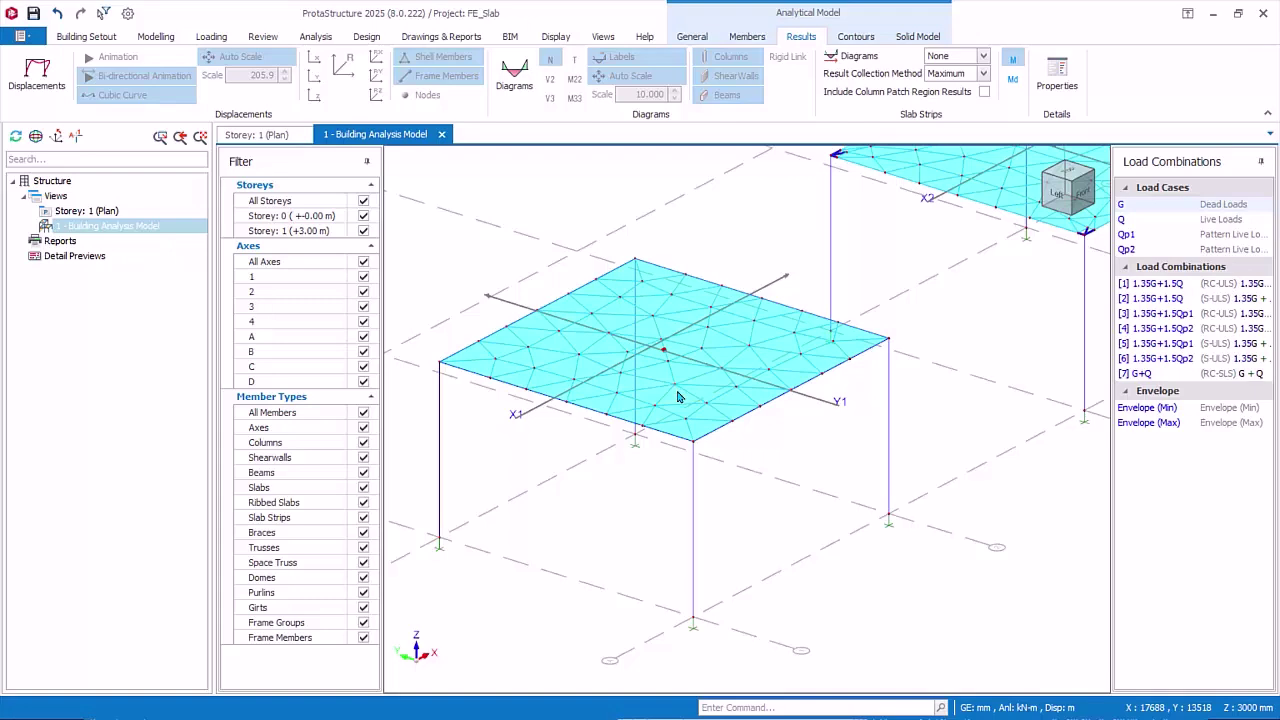
mouse_move(680, 402)
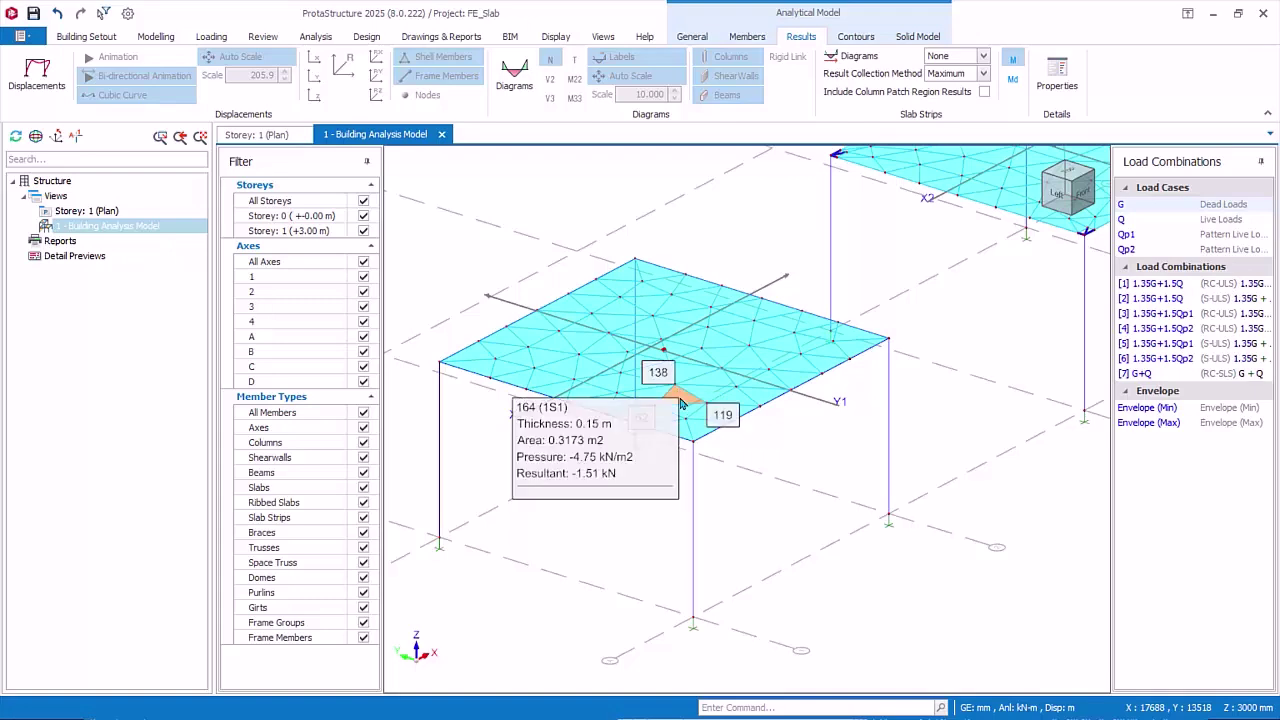
Display the frame loads with their labels, compare the beam-supported slab with the flat slab, and hide the loads again.
left_click(747, 36)
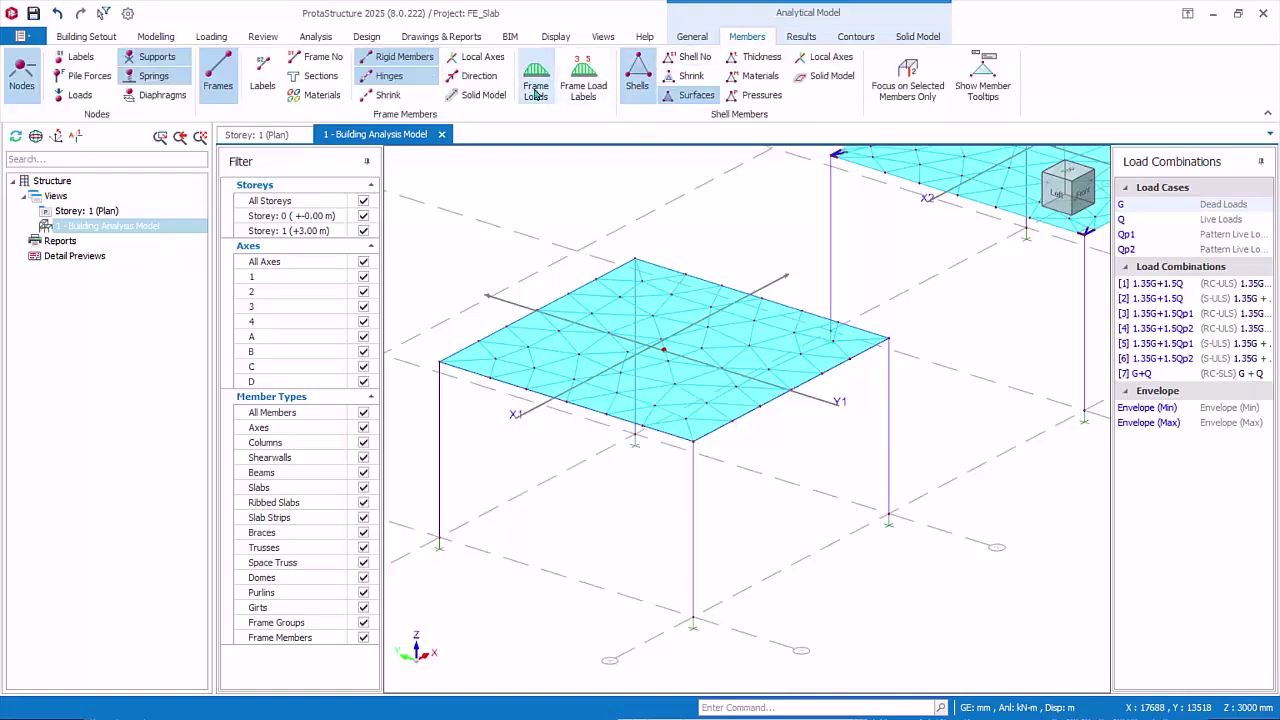
left_click(536, 90)
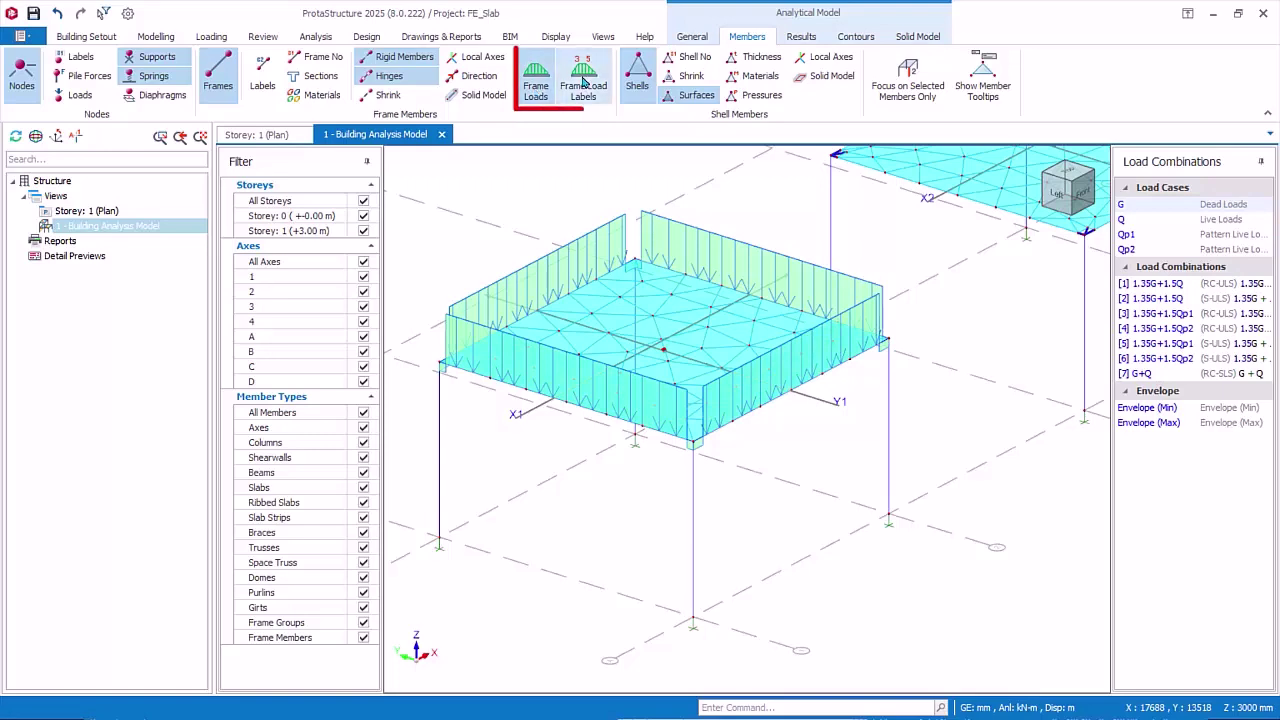
left_click(584, 84)
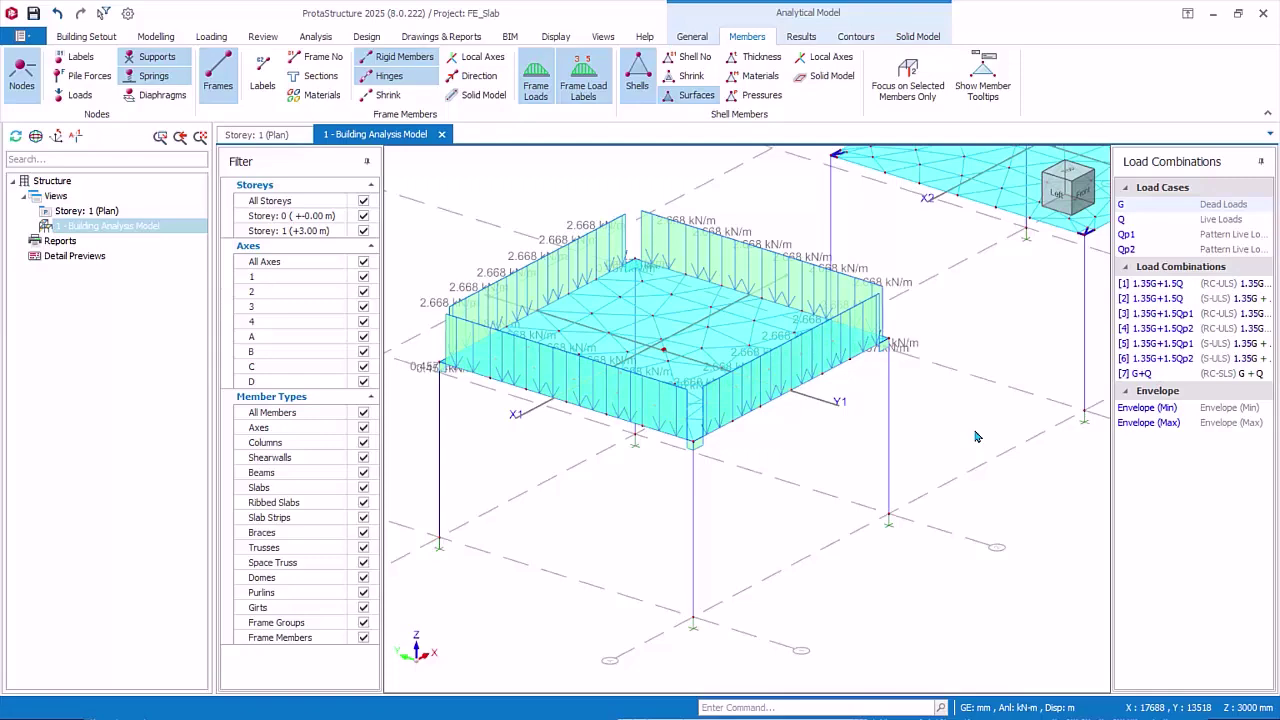
middle_click_drag(969, 410, 700, 619)
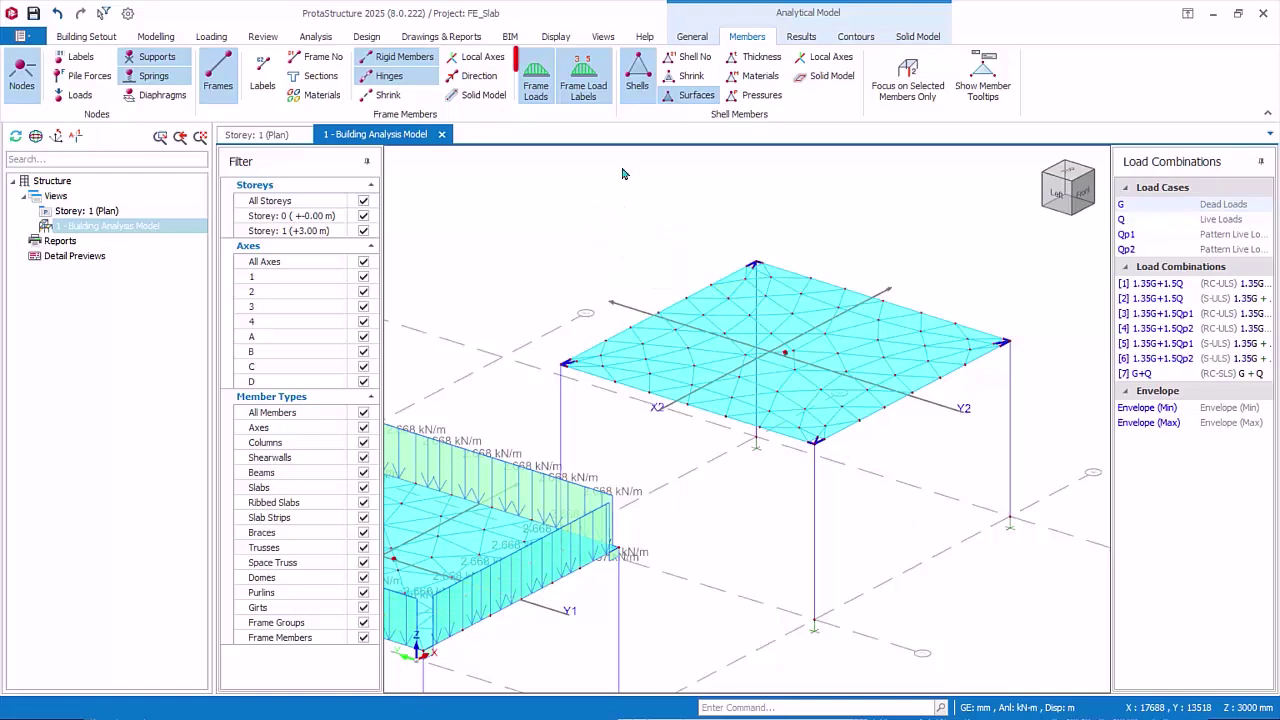
left_click(545, 77)
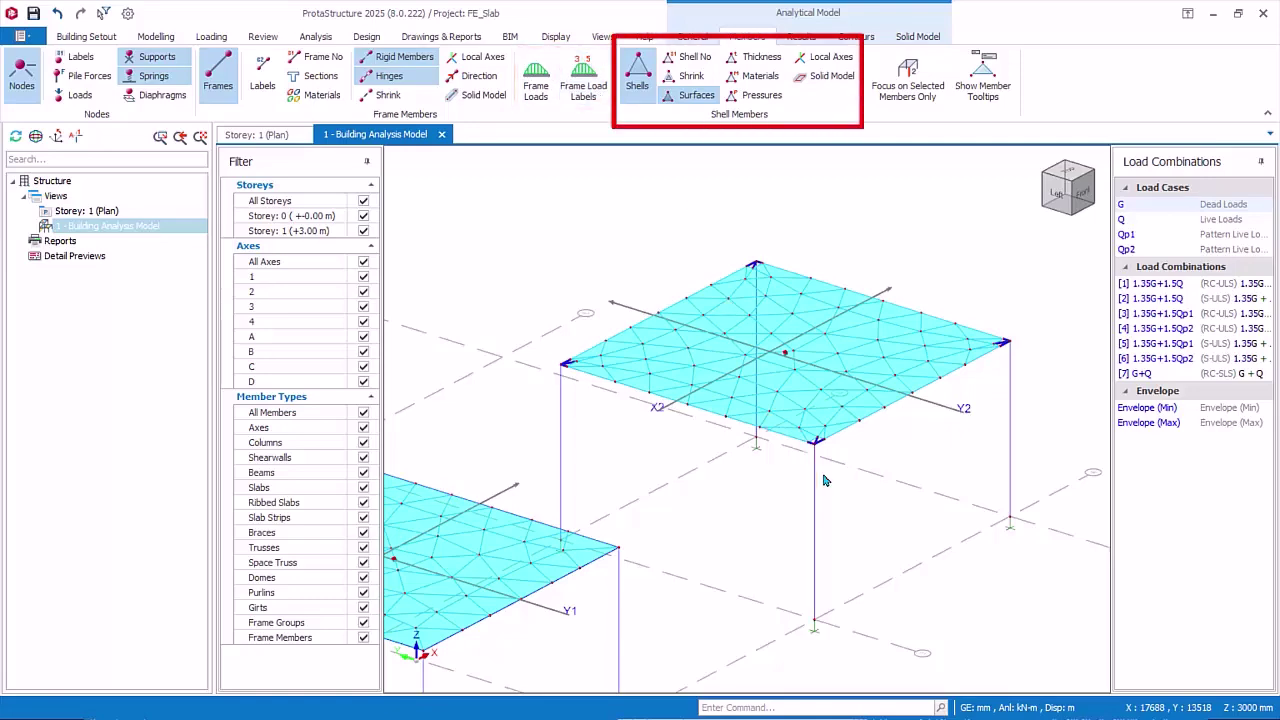
Display the shell thickness labels and examine them on the flat slab's mesh.
scroll(824, 481, "down", 3)
middle_click_drag(829, 486, 955, 470)
left_click(637, 78)
left_click(757, 57)
scroll(903, 381, "up", 3)
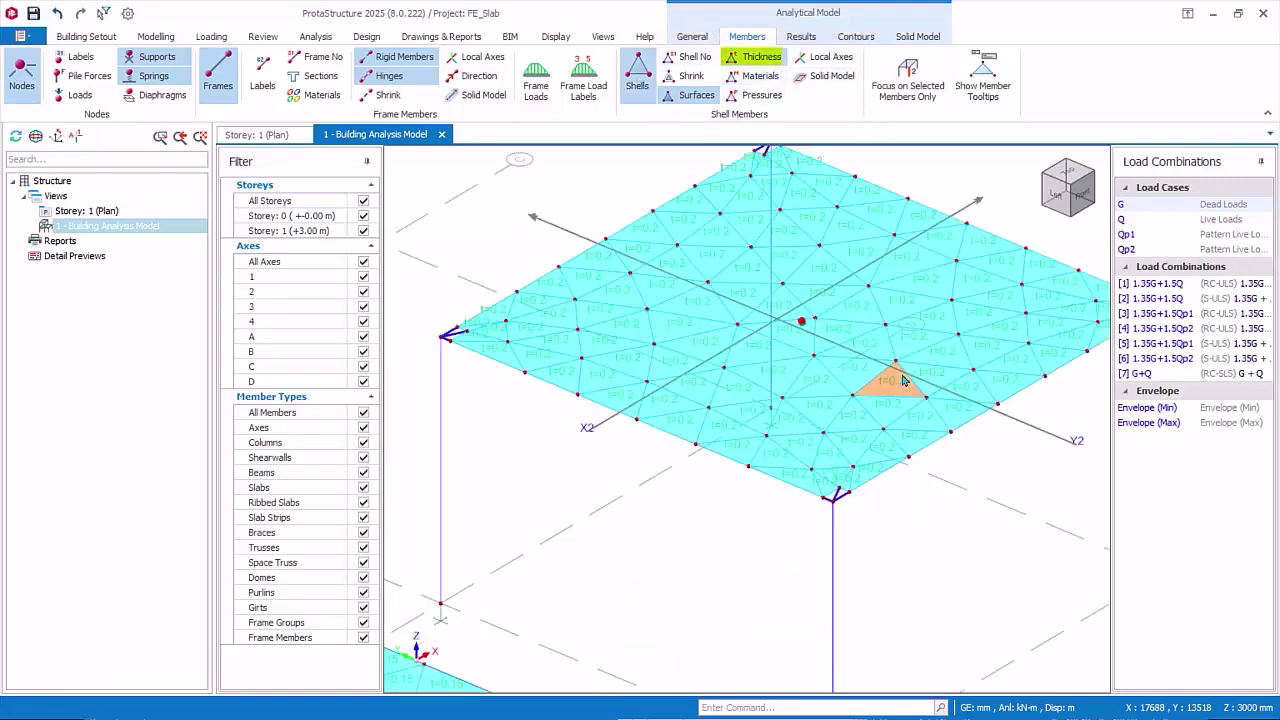
scroll(903, 381, "up", 3)
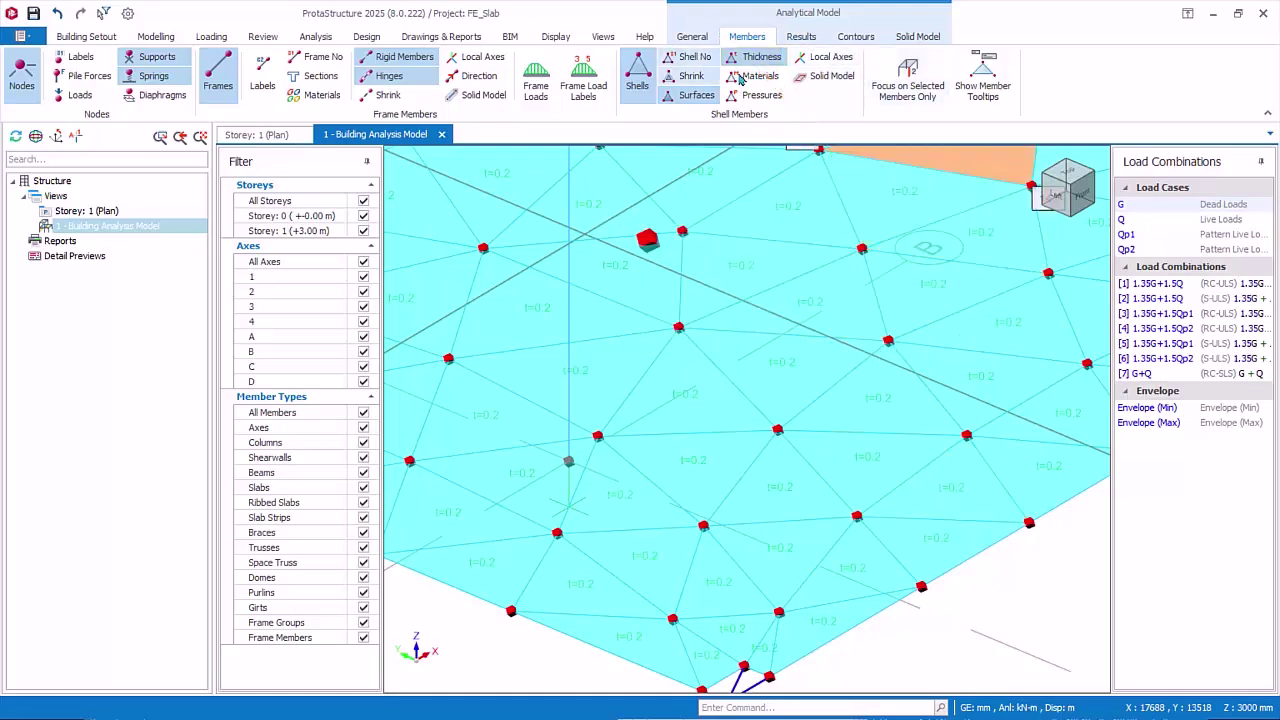
Replace the thickness labels with shell pressures under dead load and inspect a shell element of the flat slab.
left_click(764, 95)
left_click(757, 57)
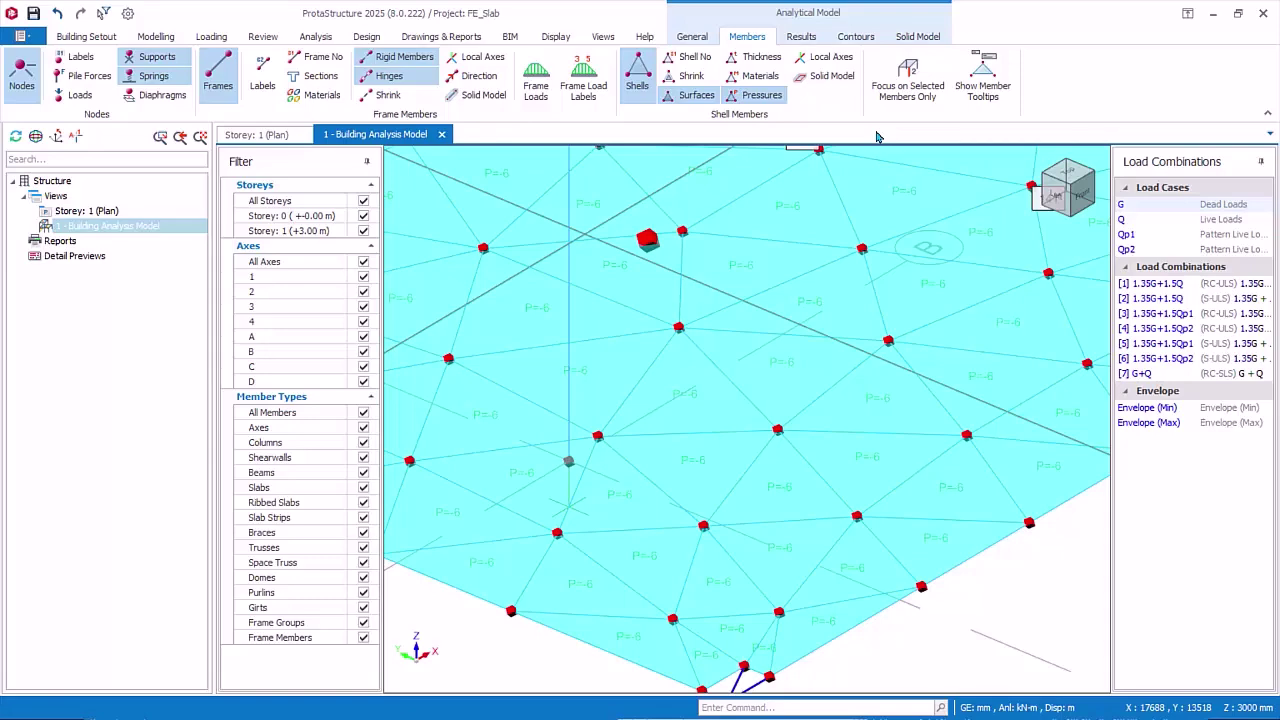
left_click(983, 75)
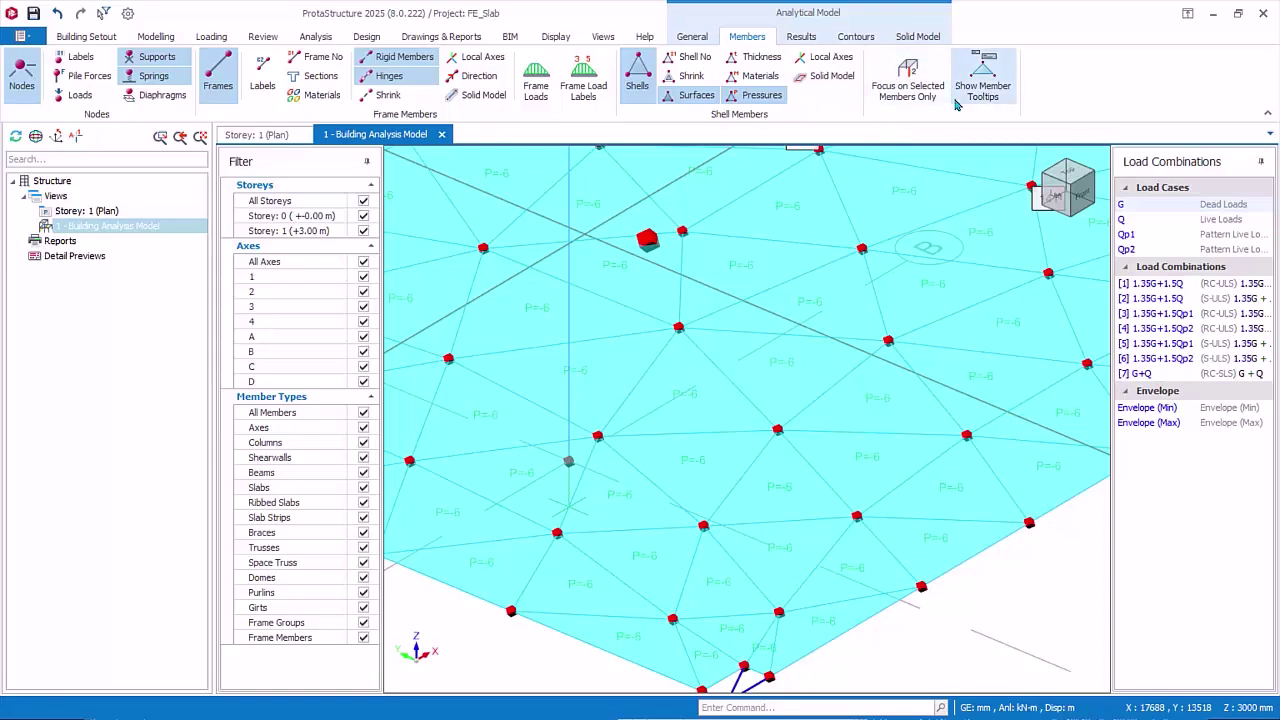
scroll(826, 375, "down", 3)
mouse_move(826, 375)
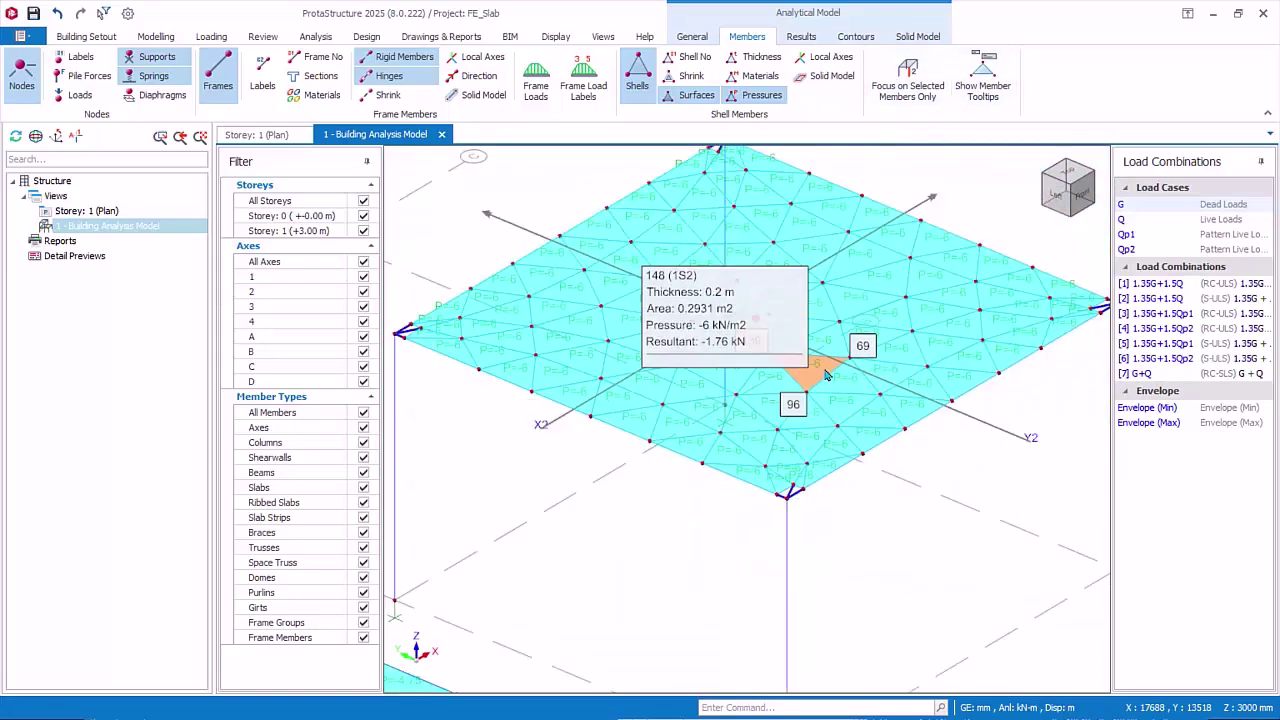
View the flat slab's shell pressures for the live load case Q, then hide the pressure labels.
scroll(826, 375, "down", 2)
scroll(826, 375, "up", 2)
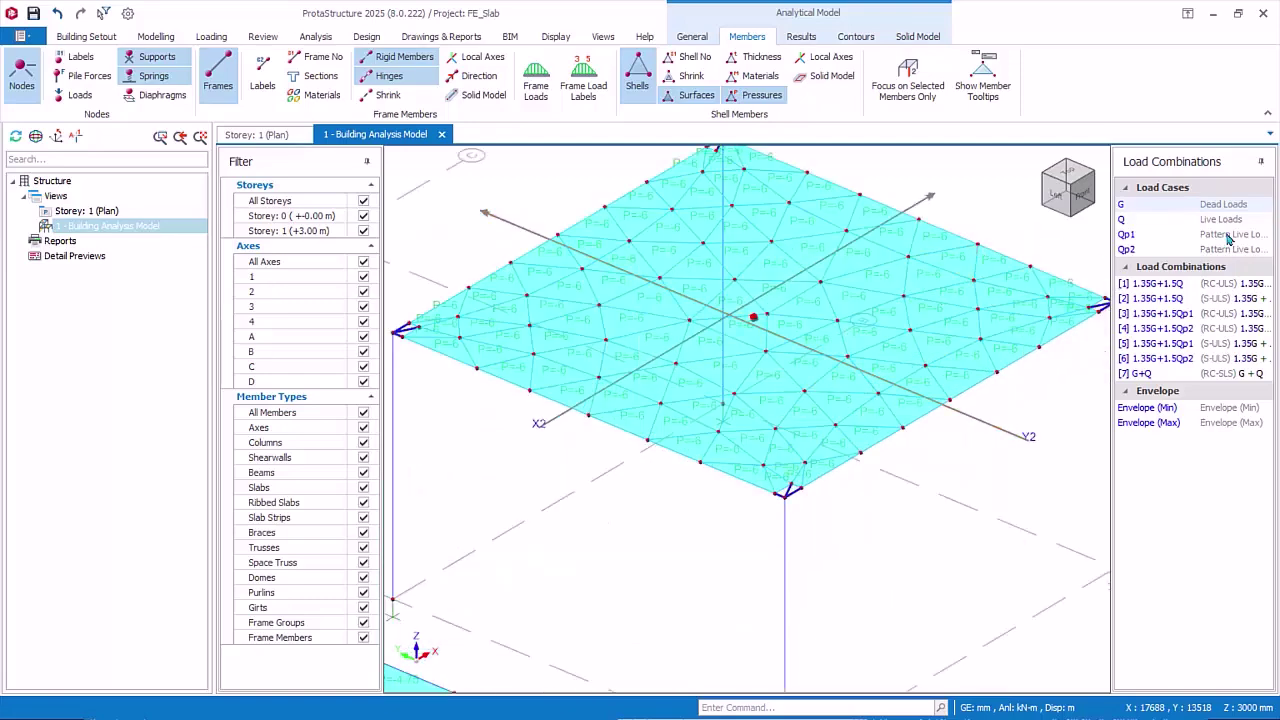
left_click(1124, 221)
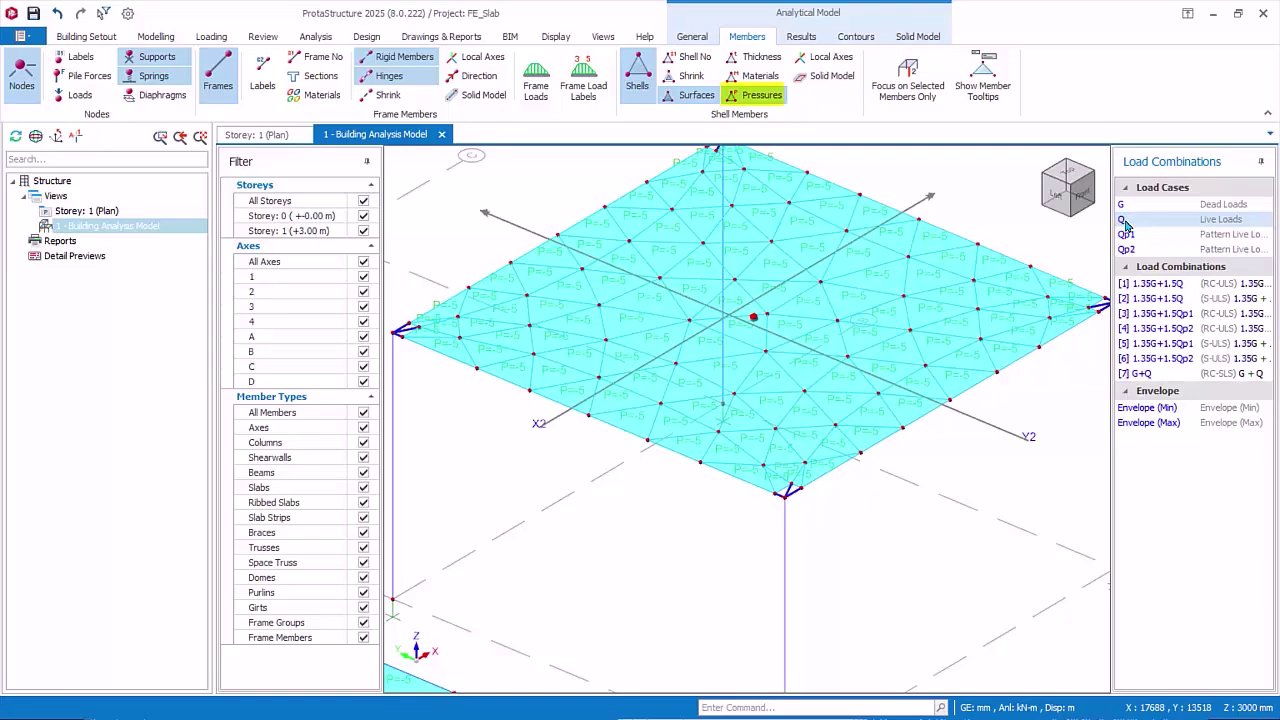
left_click(760, 95)
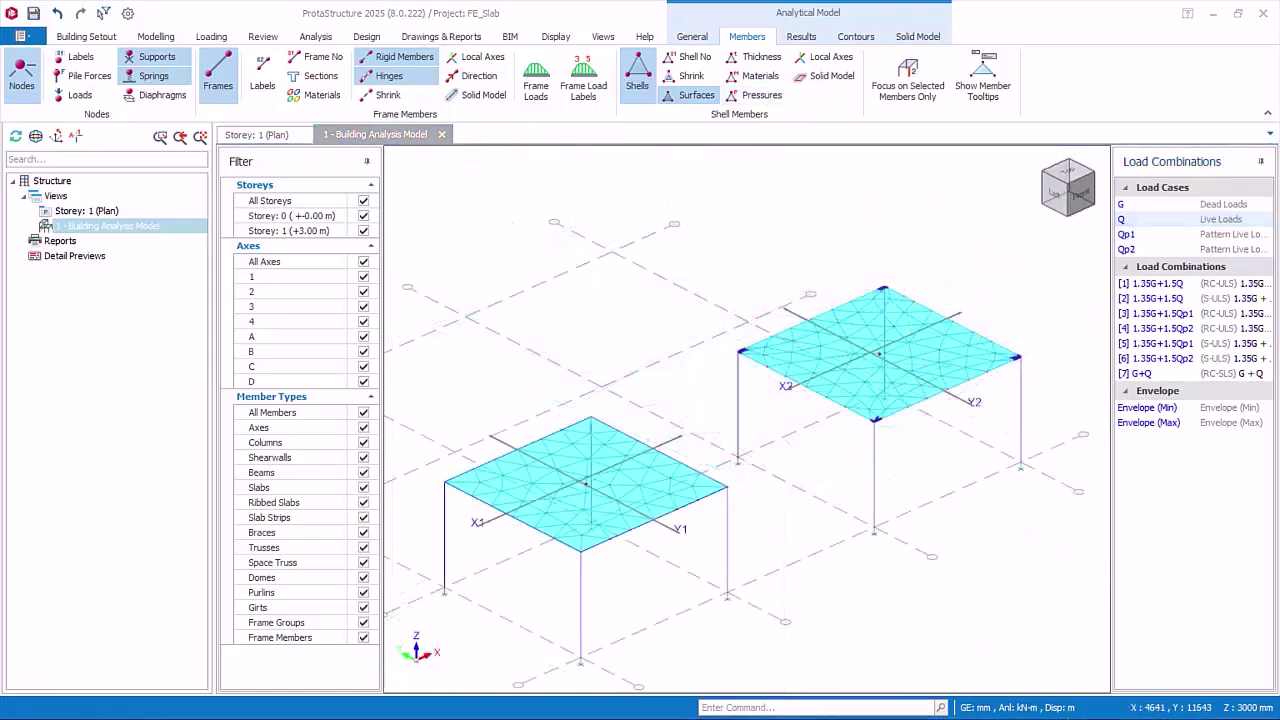
Display the displacements under dead load and animate them with bi-directional animation switched off.
left_click(799, 38)
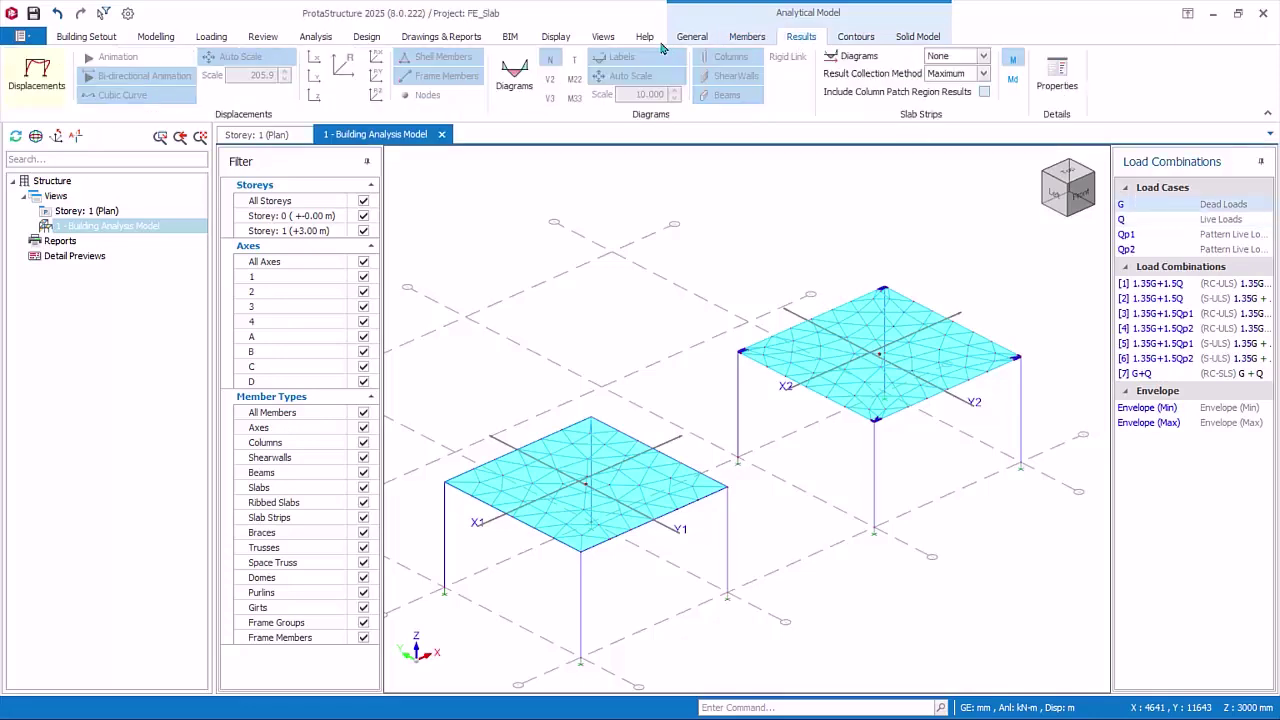
left_click(30, 80)
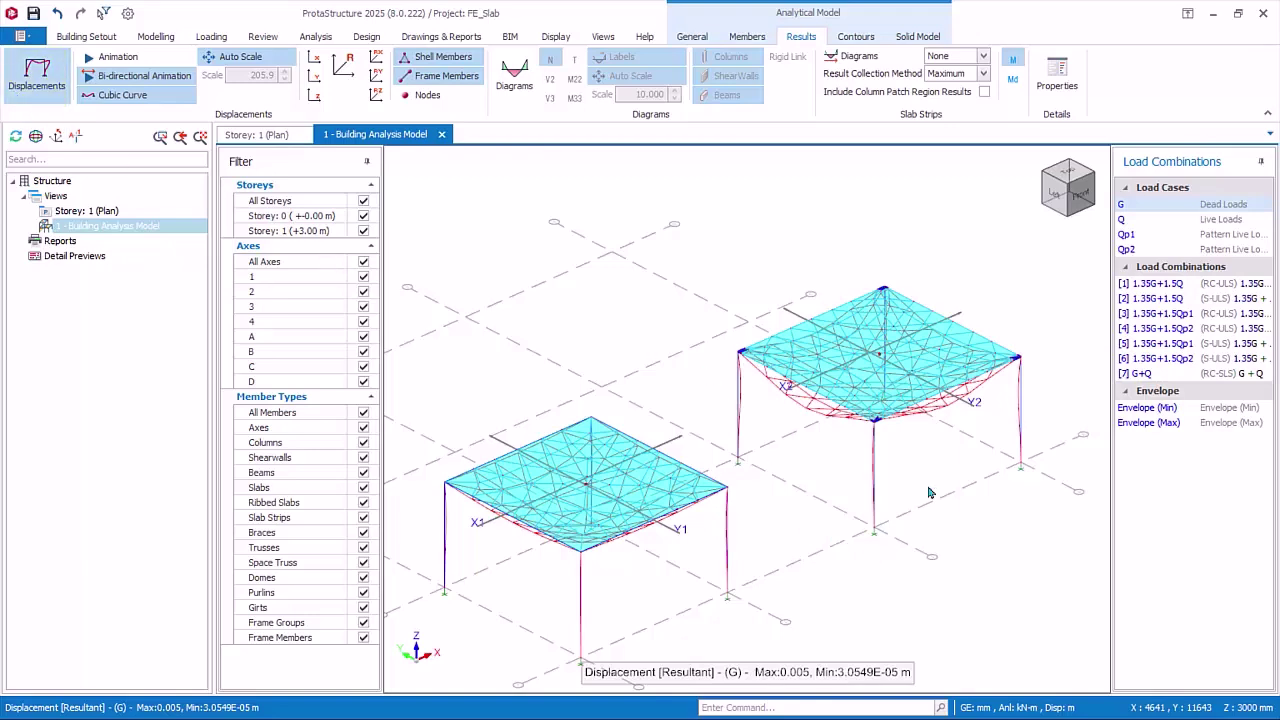
left_click(145, 60)
left_click(145, 76)
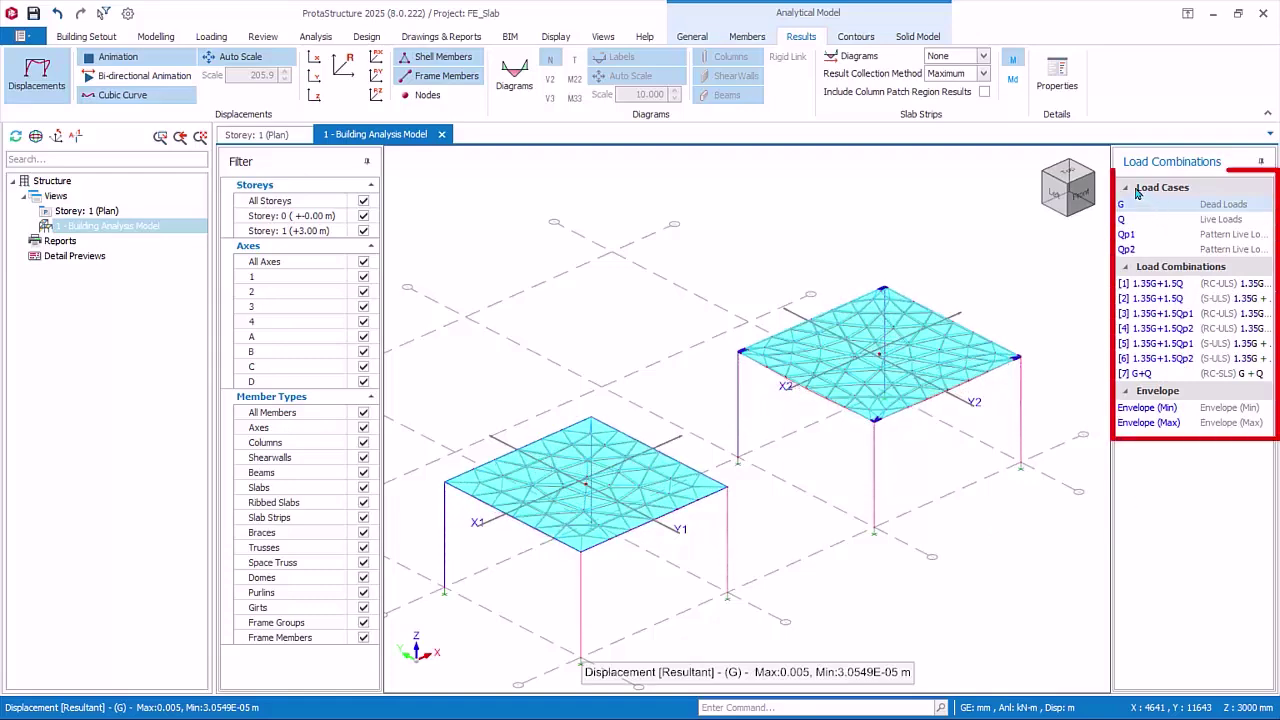
View the animated displacements for load cases Qp1, Qp2 and G, then stop the animation.
left_click(1130, 235)
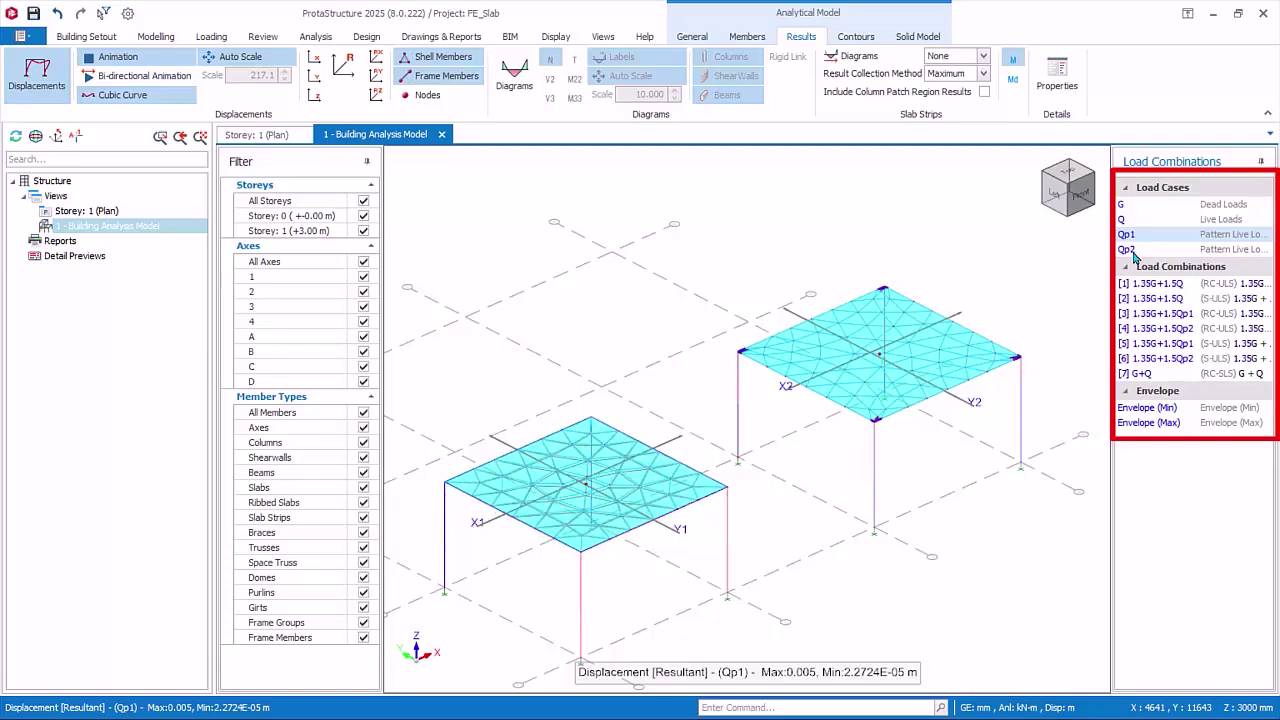
left_click(1127, 250)
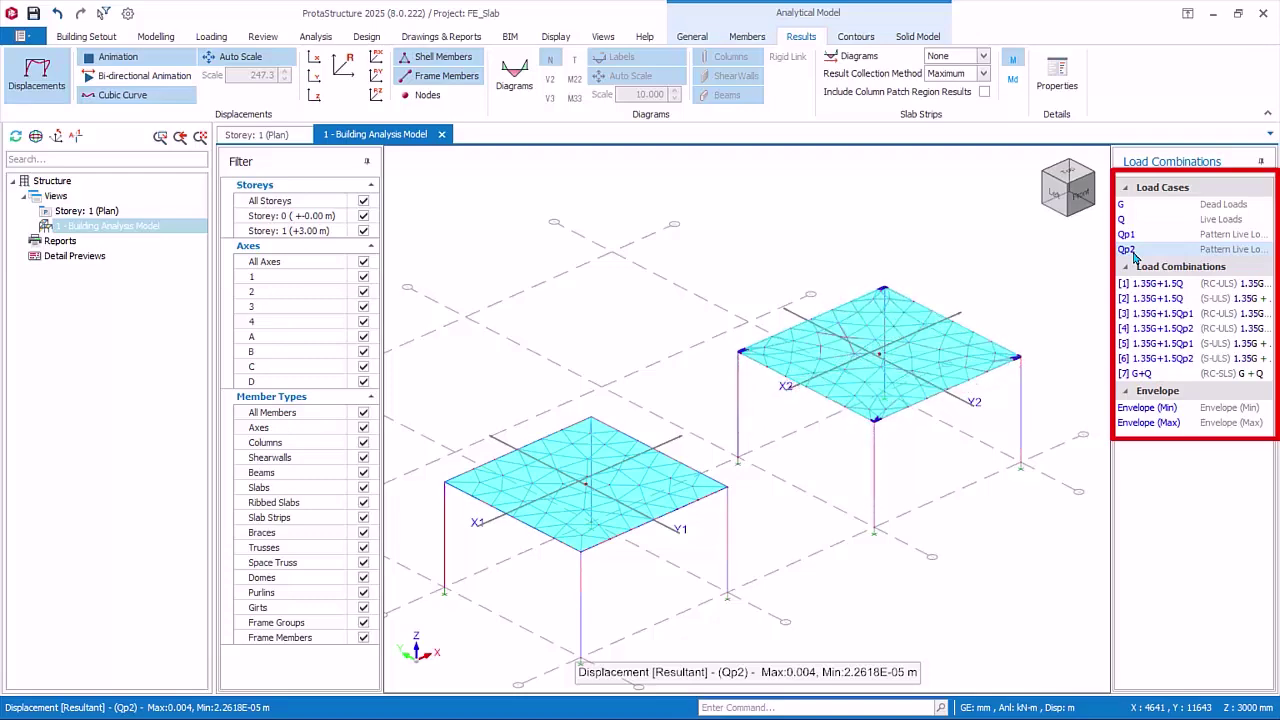
left_click(1128, 206)
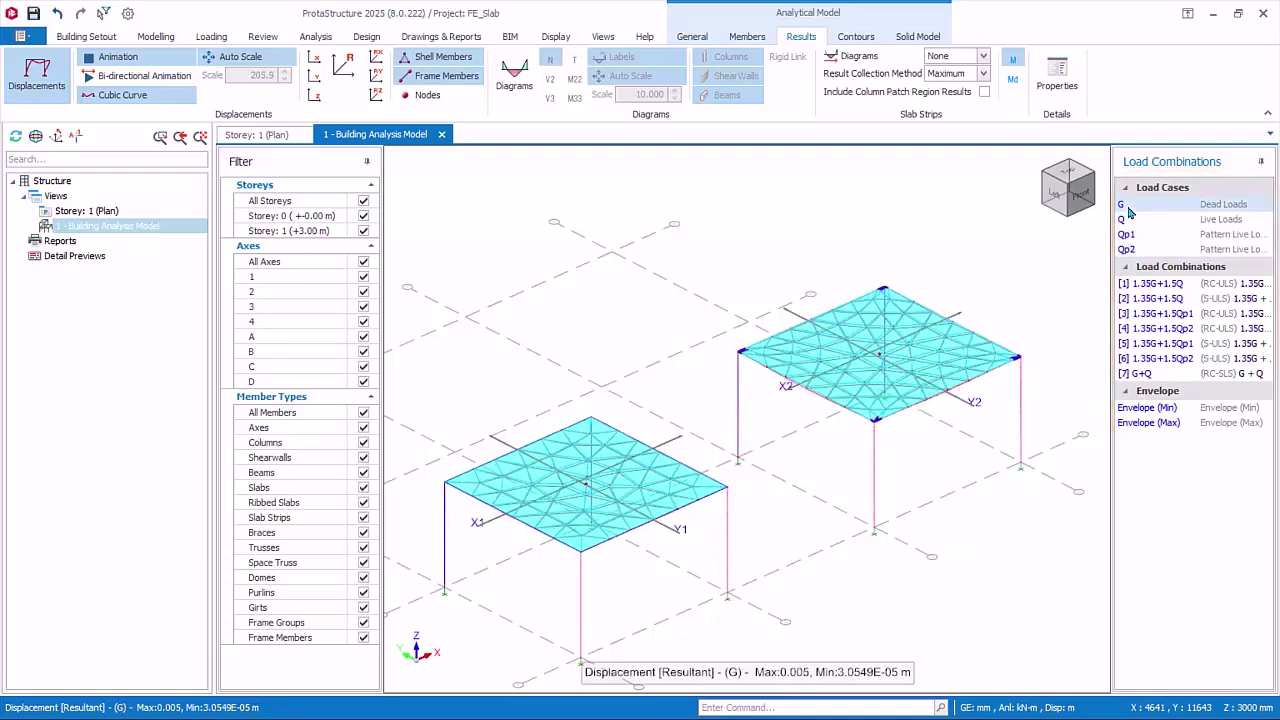
left_click(115, 57)
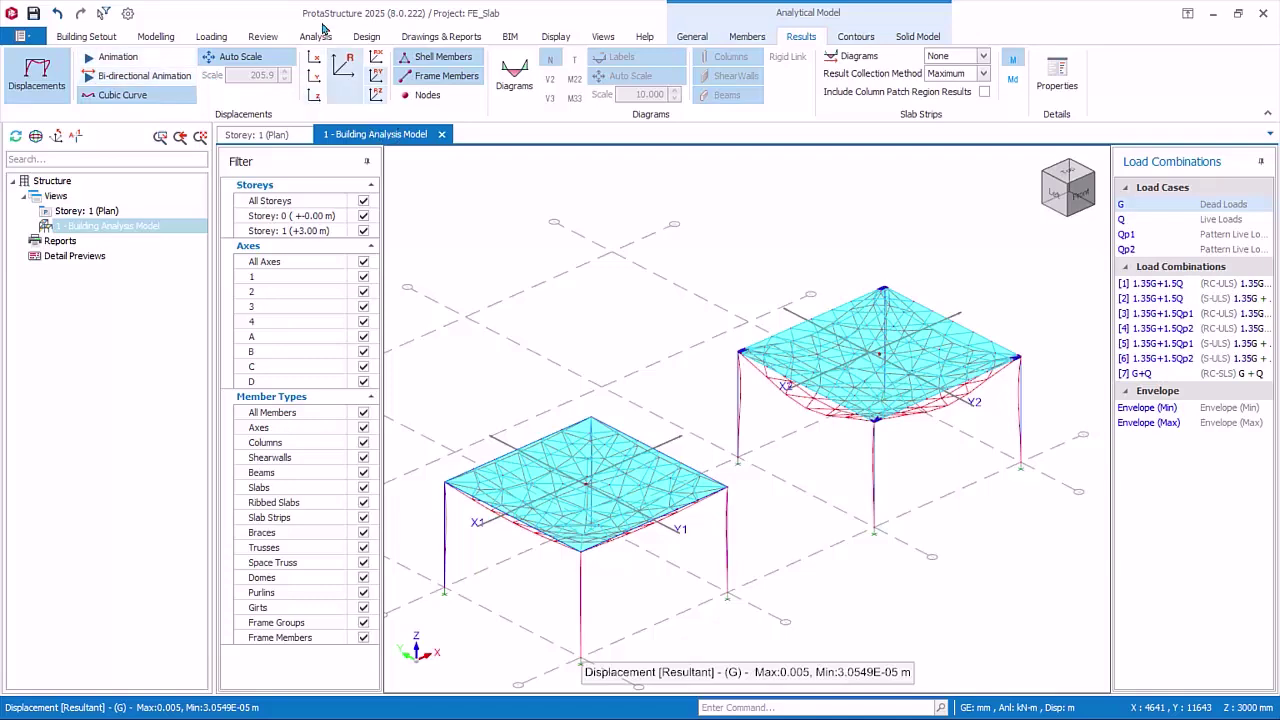
Change the project's displacement unit to mm in the unit and format settings.
left_click(128, 13)
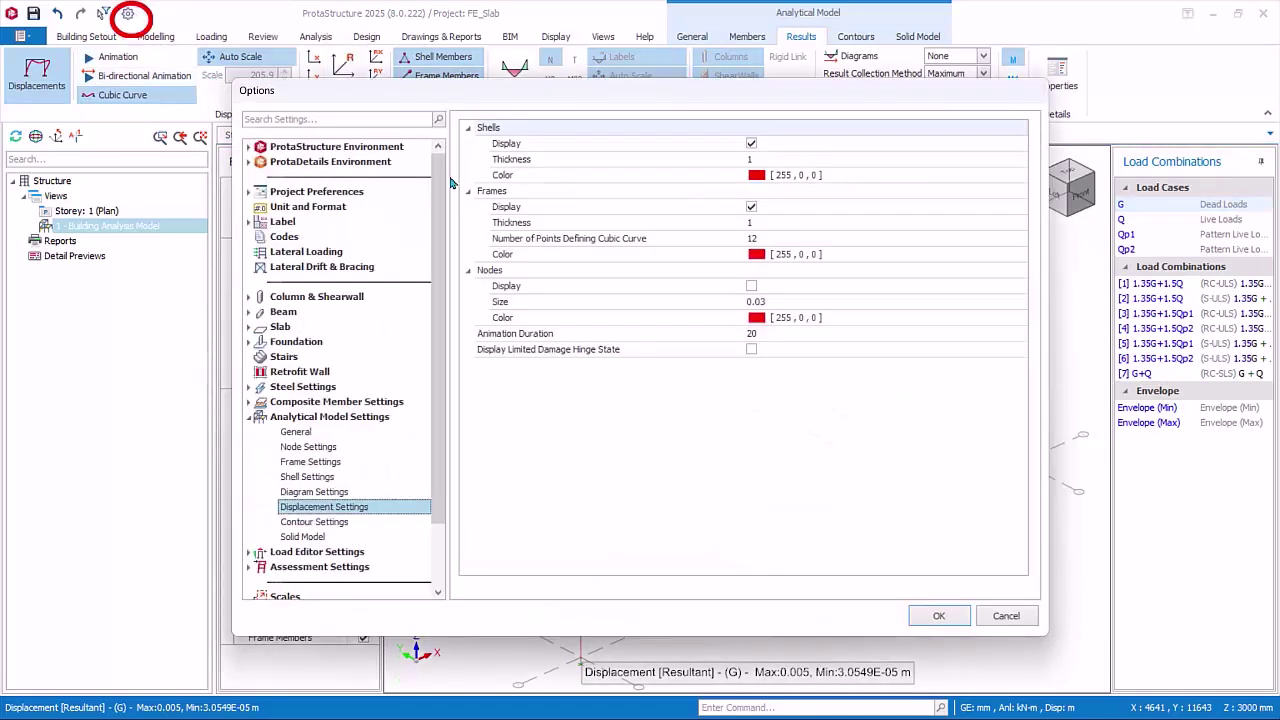
left_click(338, 208)
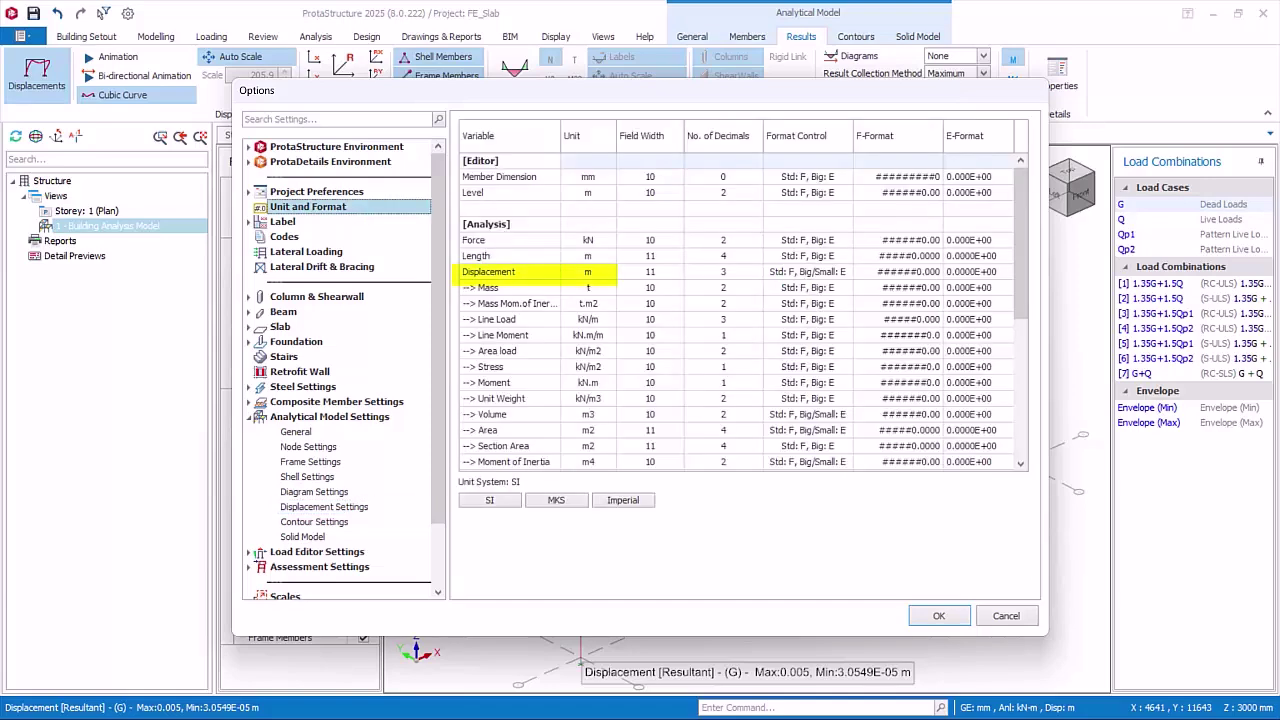
left_click(600, 271)
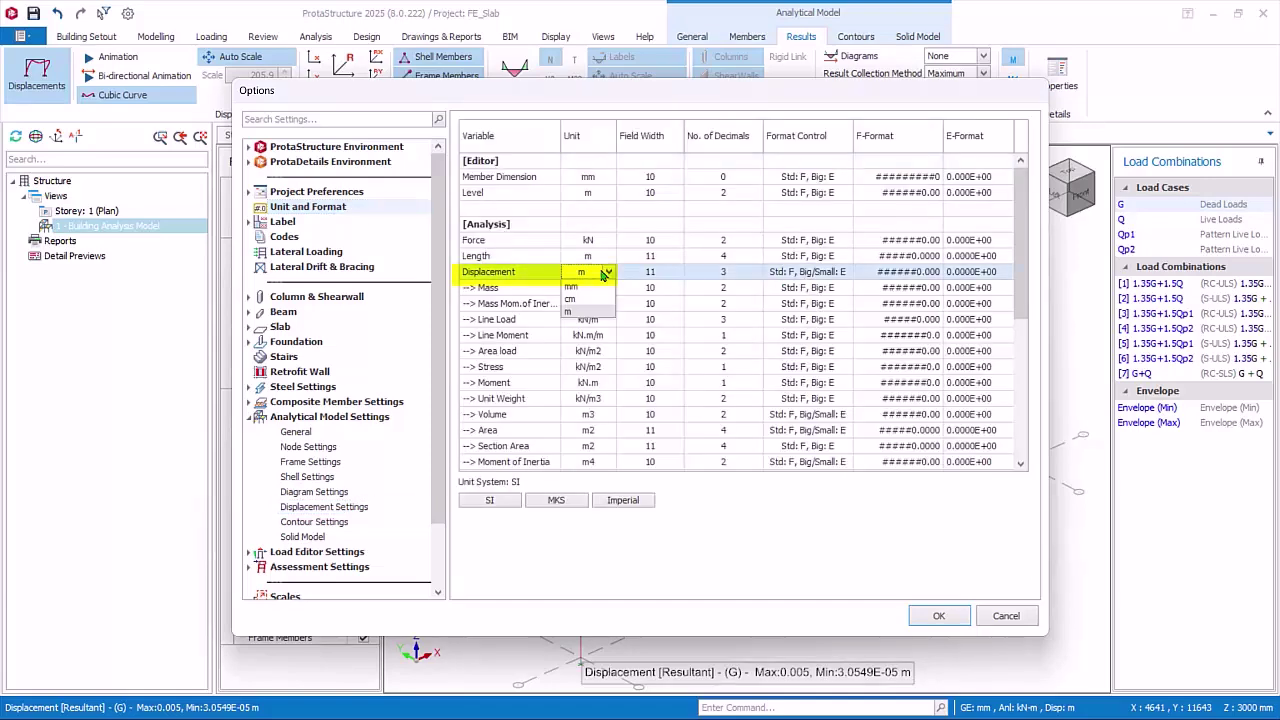
left_click(585, 288)
left_click(937, 615)
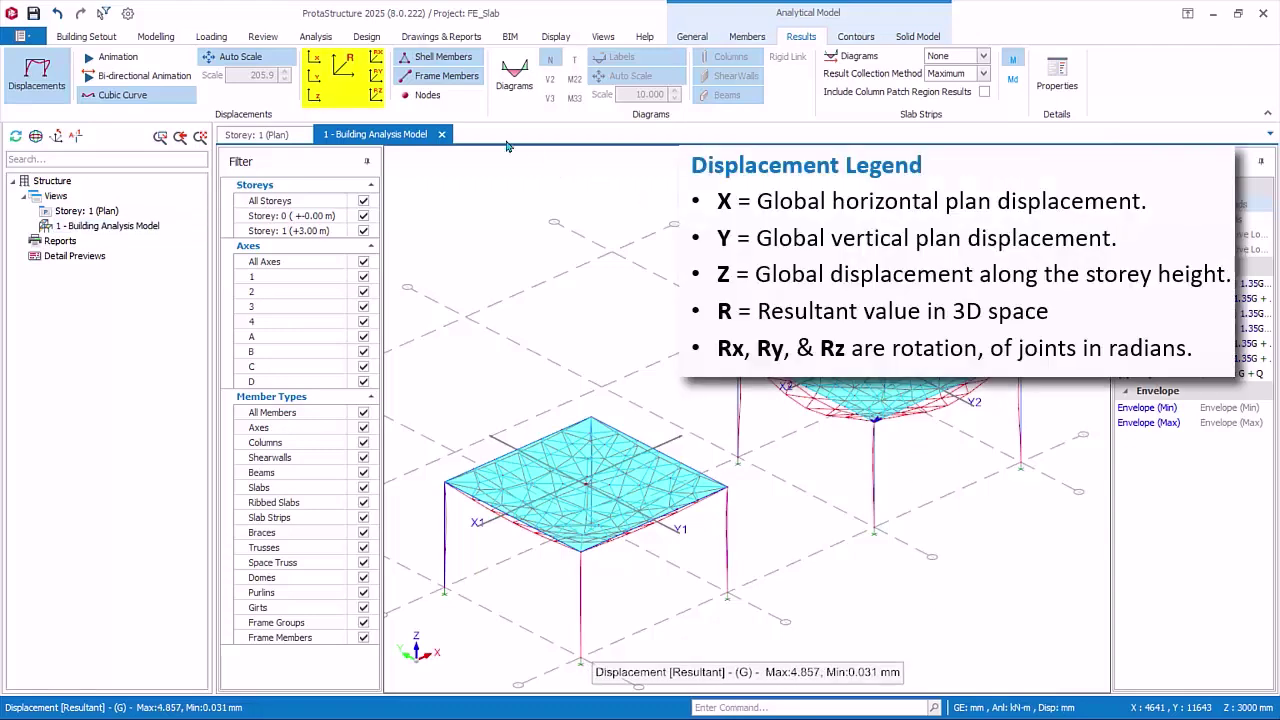
Show the resultant displacements under dead load and examine the nodal values around the centre of the flat slab.
left_click(348, 66)
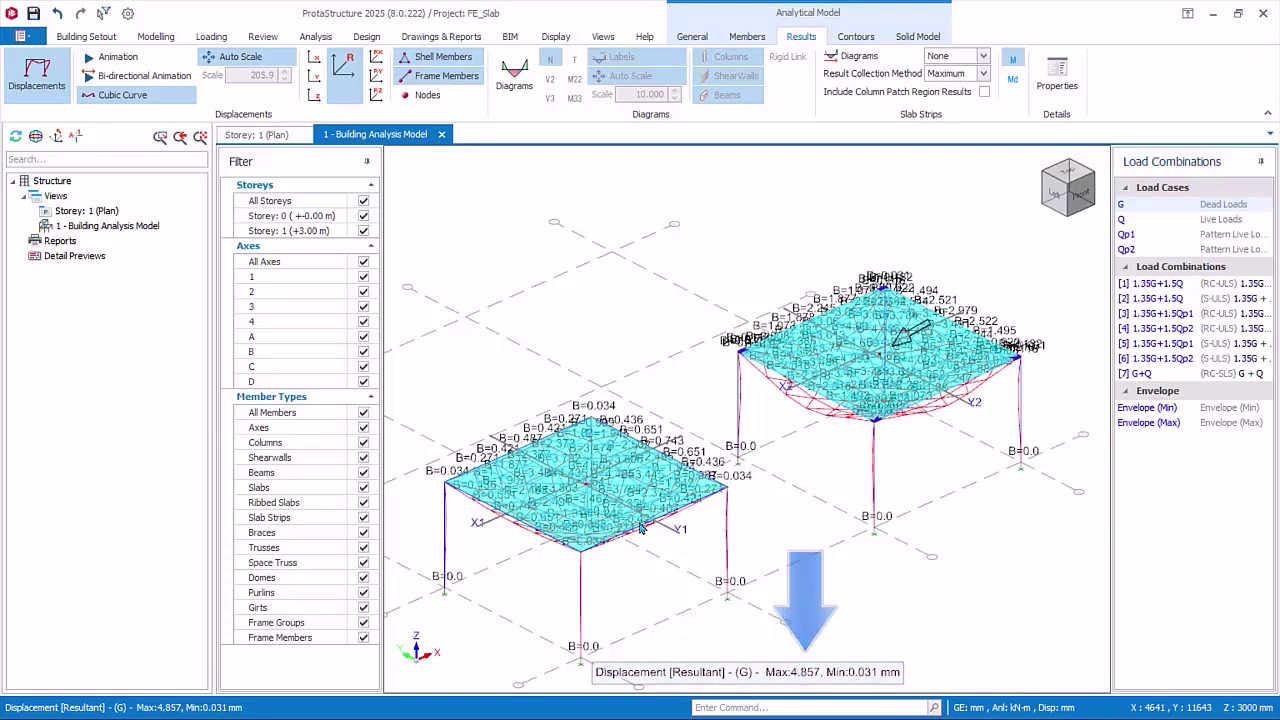
scroll(930, 328, "up", 5)
scroll(869, 374, "up", 3)
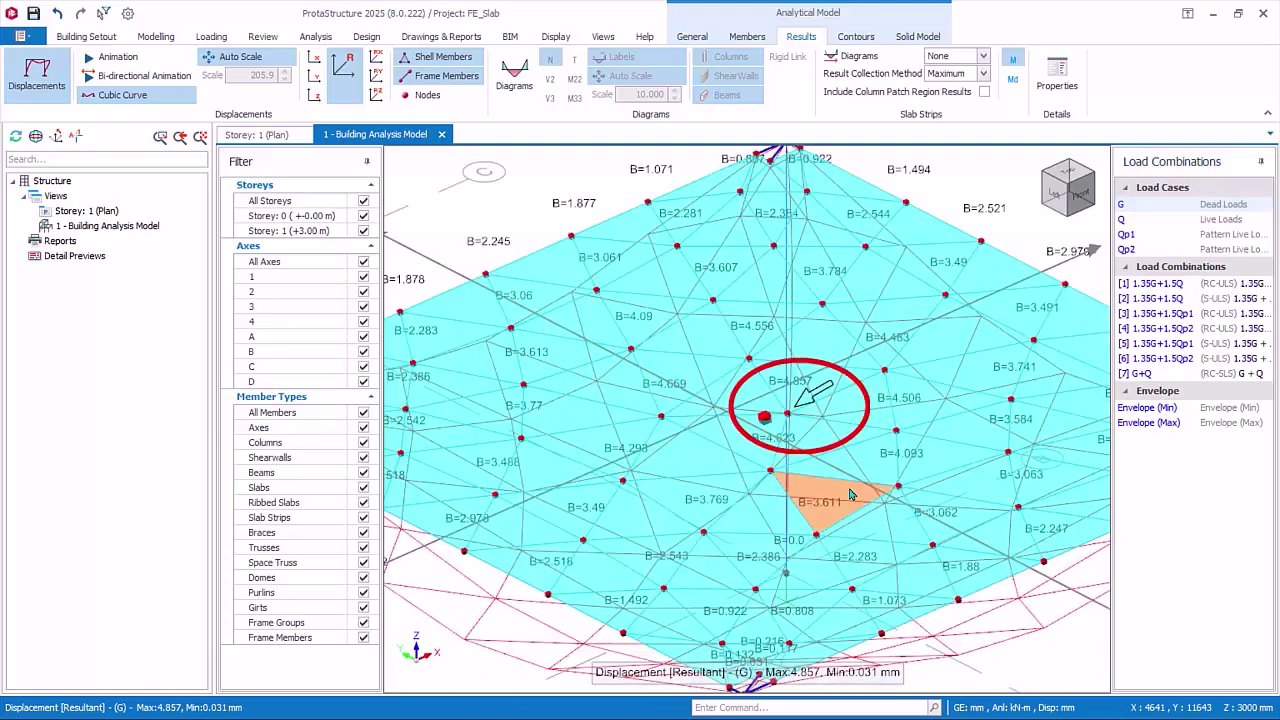
mouse_move(851, 494)
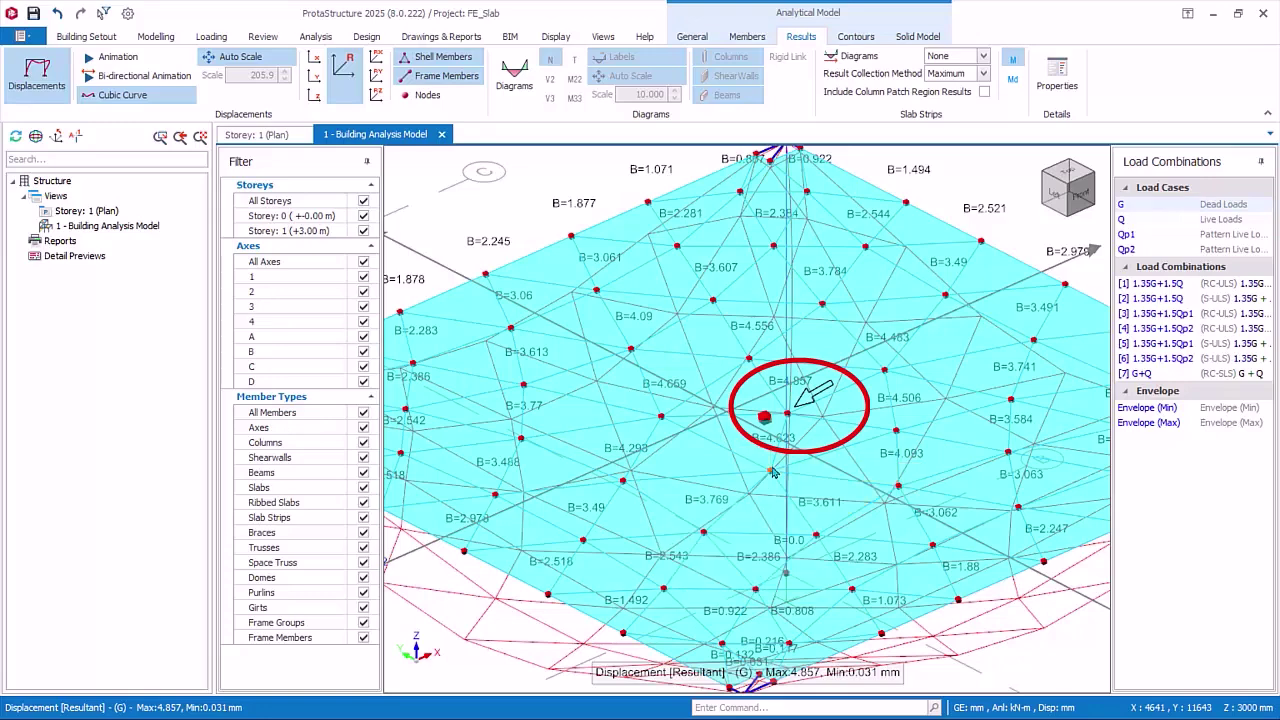
scroll(968, 374, "down", 6)
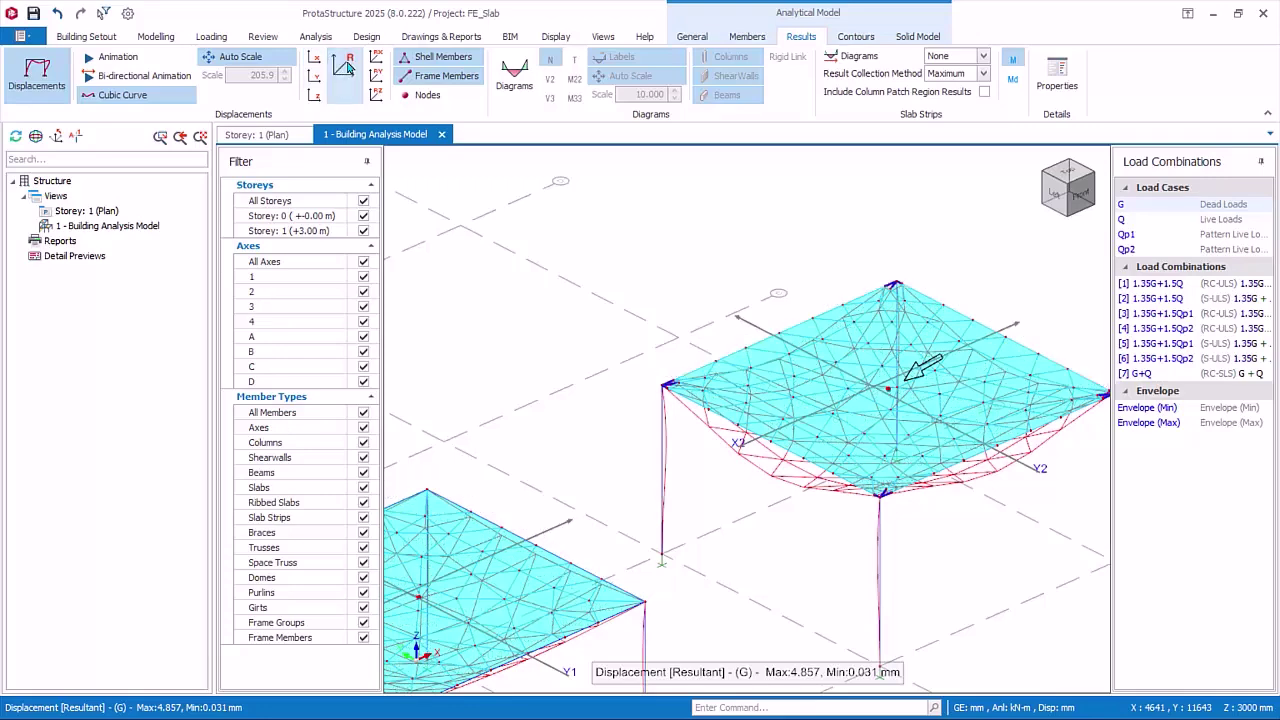
Turn off the displacement display and bring both slabs back into view.
left_click(37, 75)
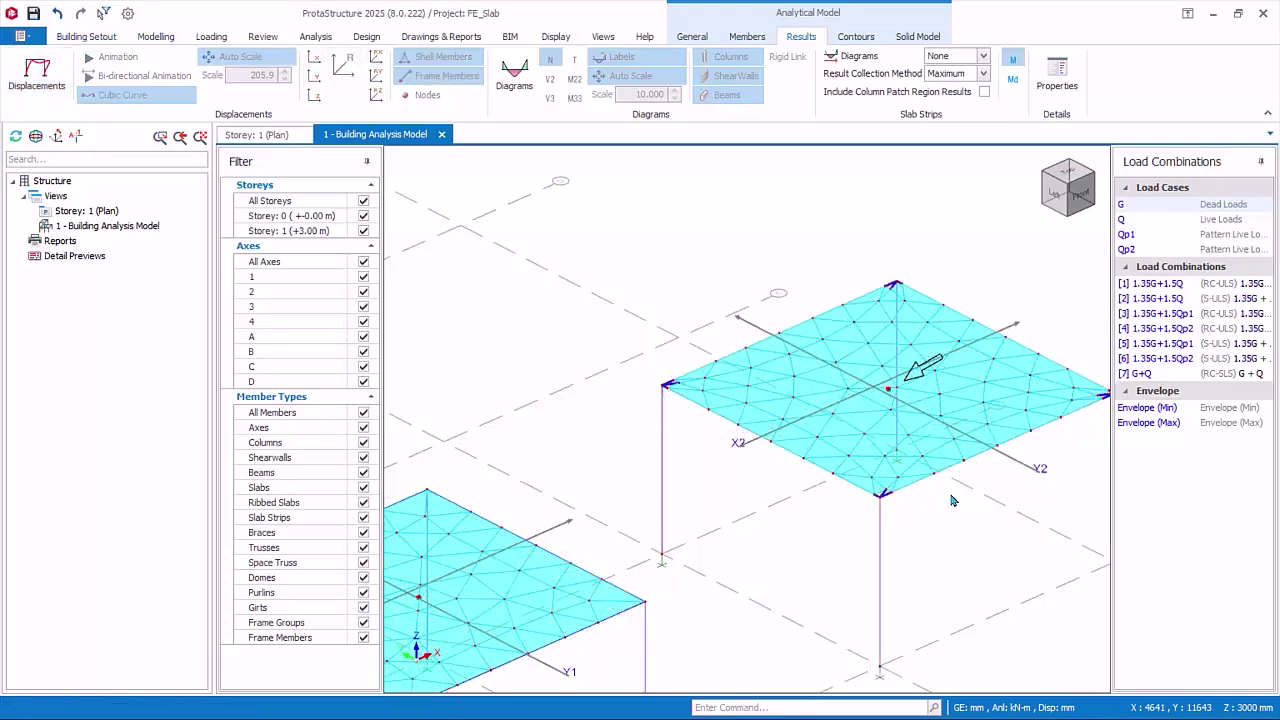
scroll(925, 463, "down", 4)
scroll(925, 463, "up", 3)
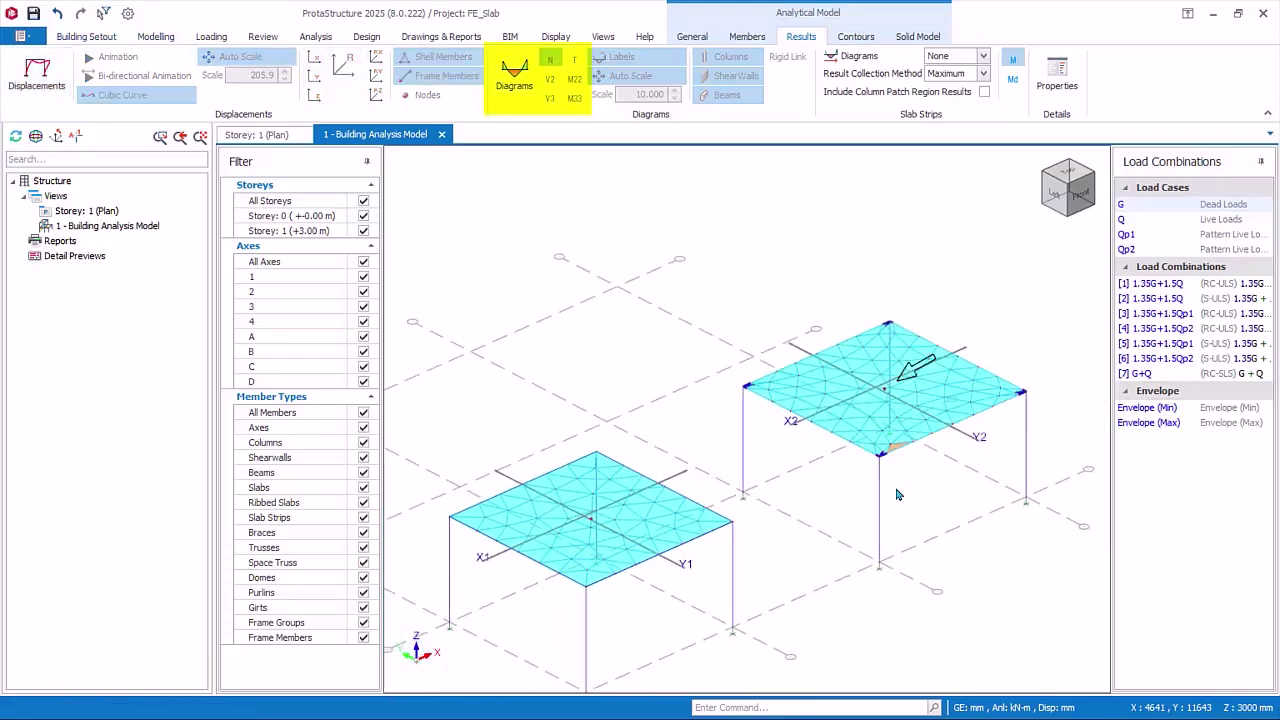